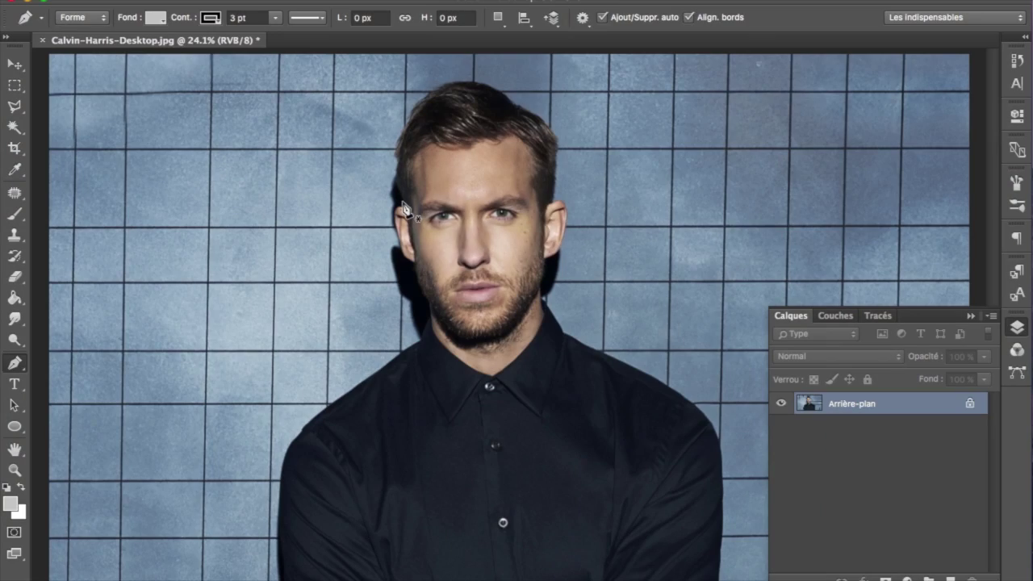
# Give new shapes no stroke and a dark brown #32251b fill sampled from the hair
pyautogui.click(212, 18)
pyautogui.click(117, 49)
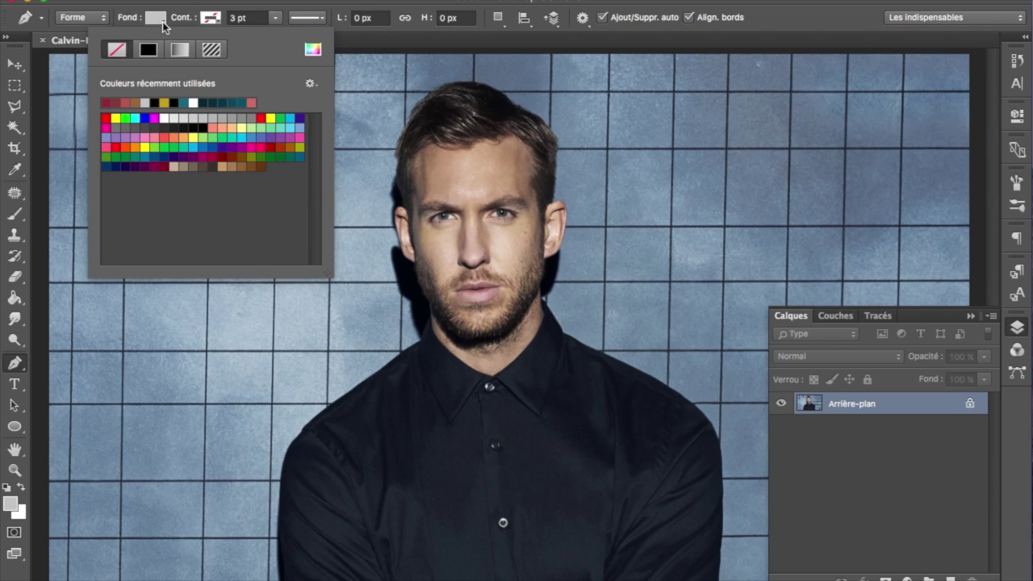
pyautogui.click(155, 17)
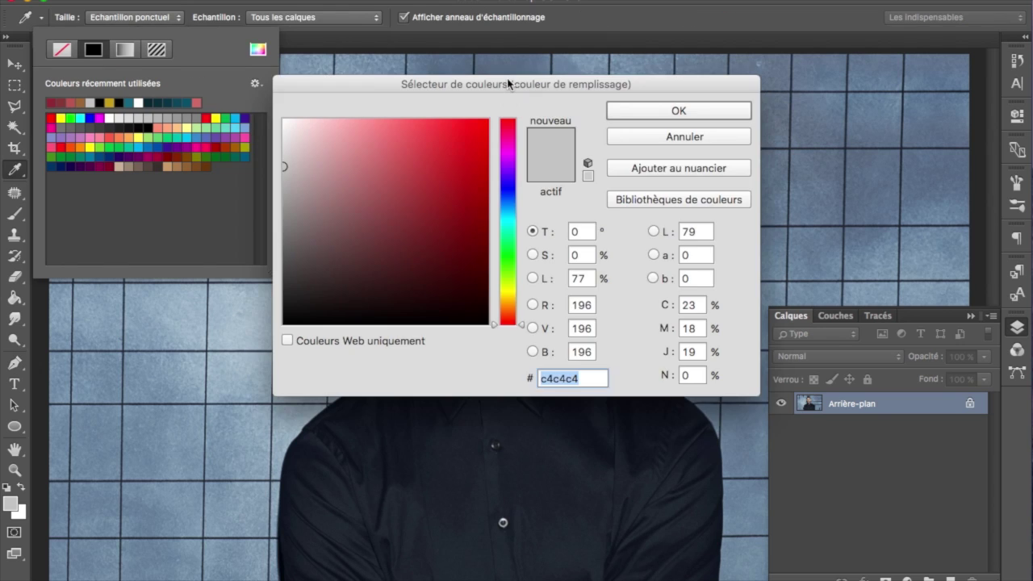
pyautogui.moveTo(511, 75); pyautogui.dragTo(602, 167)
pyautogui.click(473, 111)
pyautogui.click(484, 129)
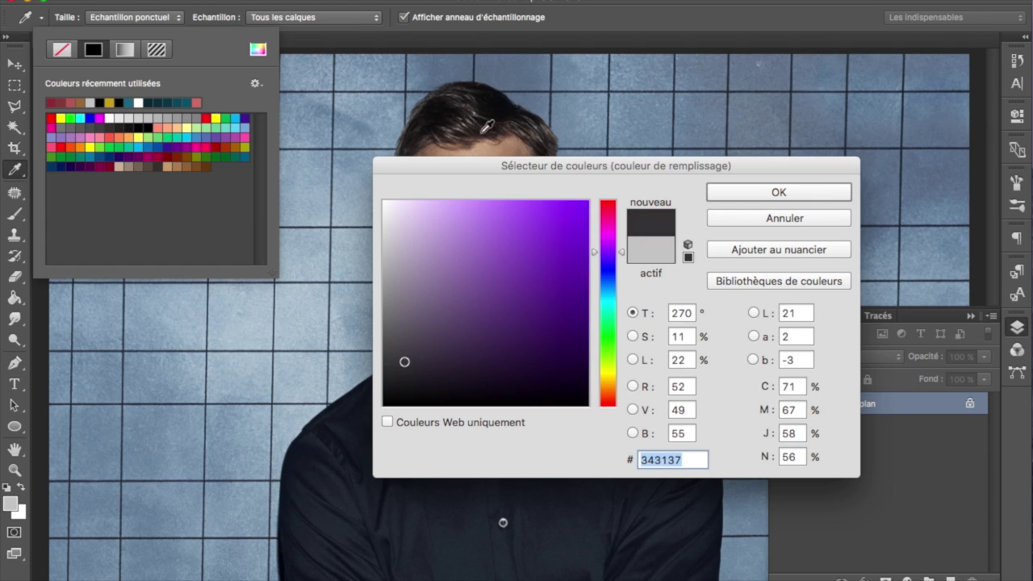
pyautogui.click(471, 117)
pyautogui.click(470, 119)
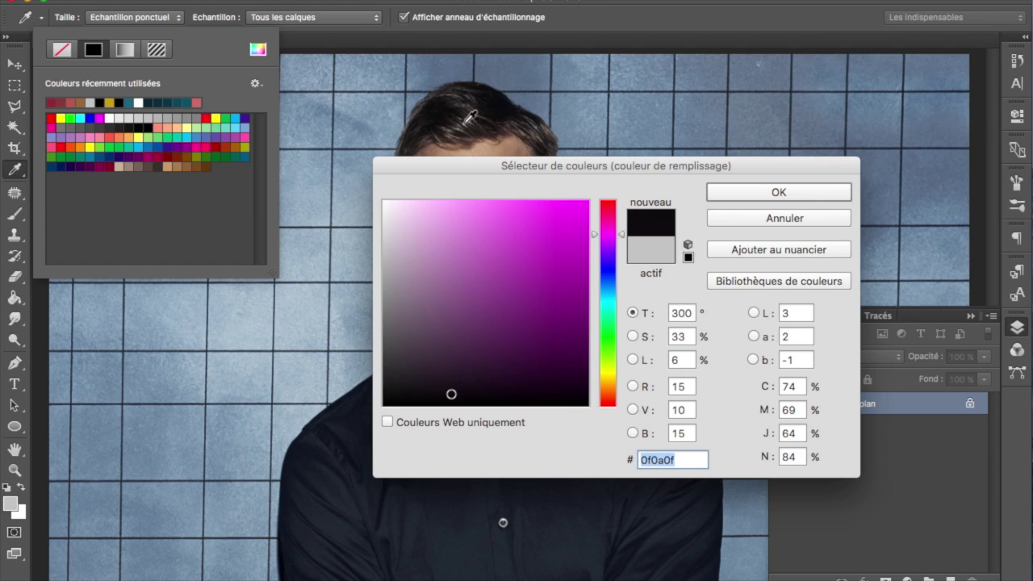
pyautogui.click(549, 125)
pyautogui.moveTo(468, 299)
pyautogui.mouseDown()
pyautogui.moveTo(498, 364)
pyautogui.moveTo(478, 366)
pyautogui.mouseUp()
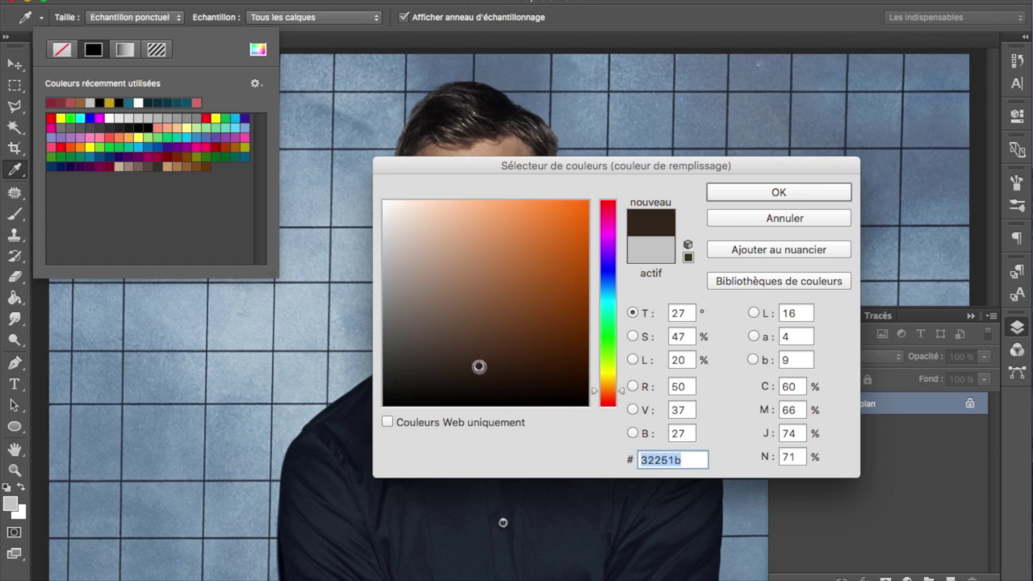
pyautogui.press('Return')
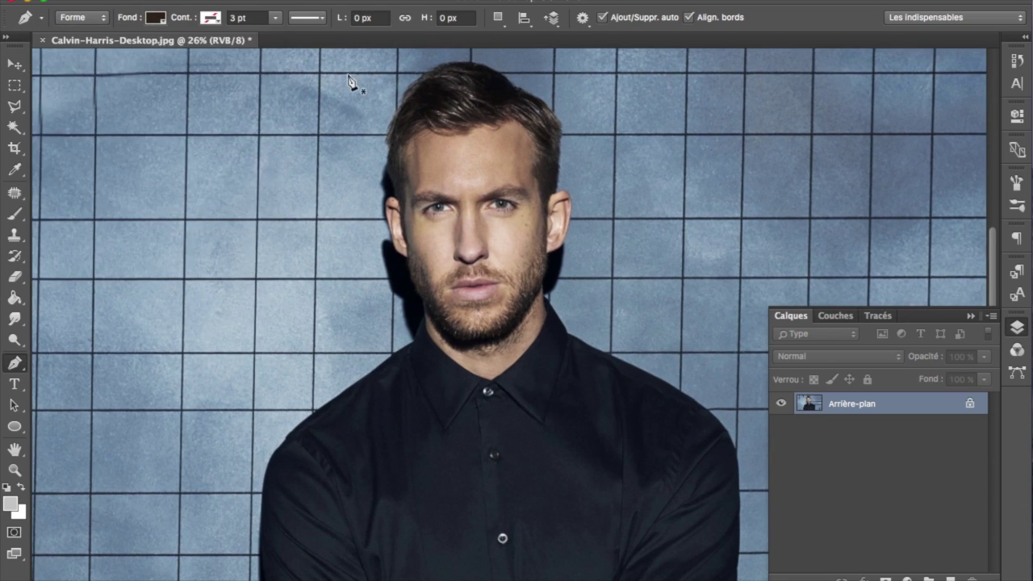
pyautogui.hotkey('ctrl', '+')
pyautogui.hotkey('ctrl', '+')
pyautogui.hotkey('ctrl', '+')
pyautogui.hotkey('ctrl', '+')
pyautogui.hotkey('ctrl', '+')
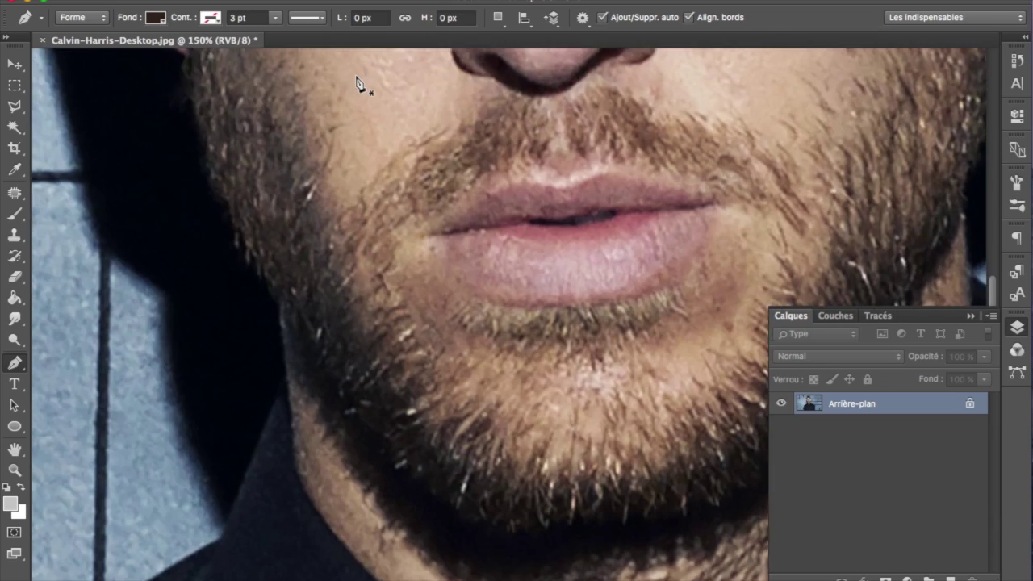
# Start the Pen shape at the neckline, curving up the neck's side and down the collar edge
pyautogui.scroll(-5, 358, 83)
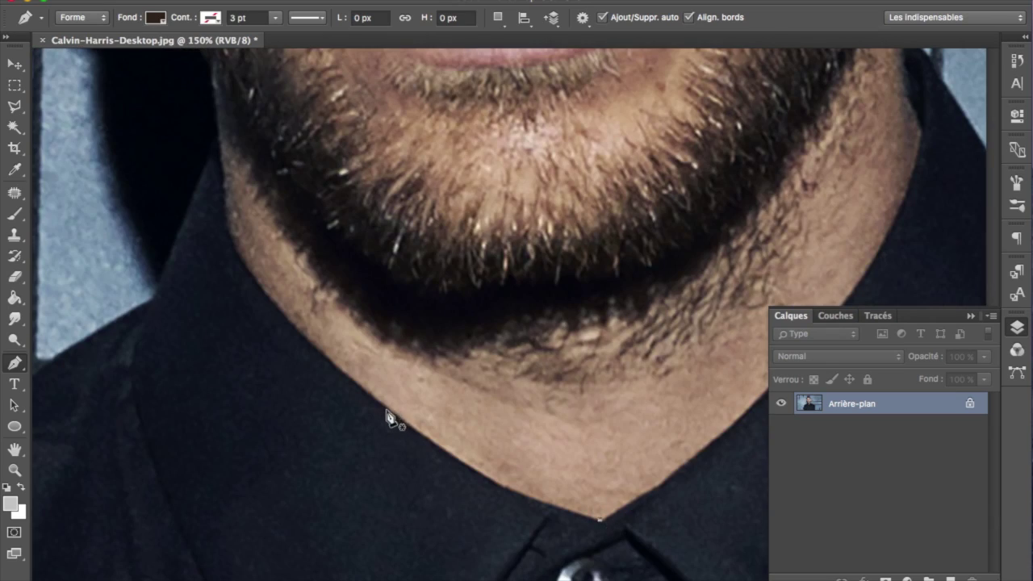
pyautogui.click(535, 509)
pyautogui.click(477, 471)
pyautogui.click(420, 436)
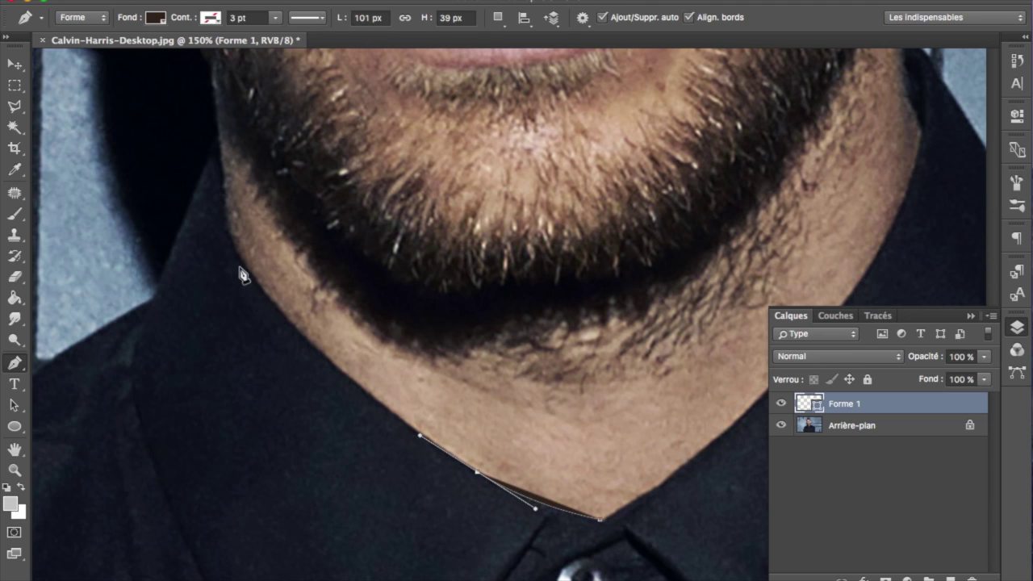
pyautogui.moveTo(238, 265); pyautogui.dragTo(160, 150)
pyautogui.moveTo(217, 171); pyautogui.dragTo(219, 141)
pyautogui.click(174, 258)
pyautogui.click(148, 326)
pyautogui.moveTo(142, 403); pyautogui.dragTo(152, 446)
# Trace the collar edge to its point and tip, then up to the neck's left side
pyautogui.scroll(-5, 153, 452)
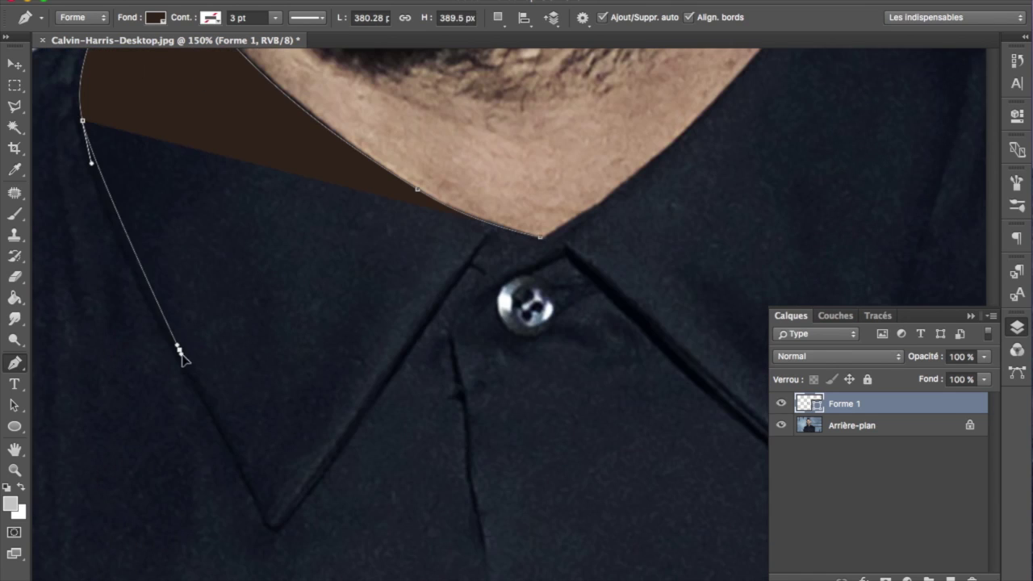
pyautogui.click(146, 279)
pyautogui.click(179, 349)
pyautogui.click(271, 530)
pyautogui.click(471, 259)
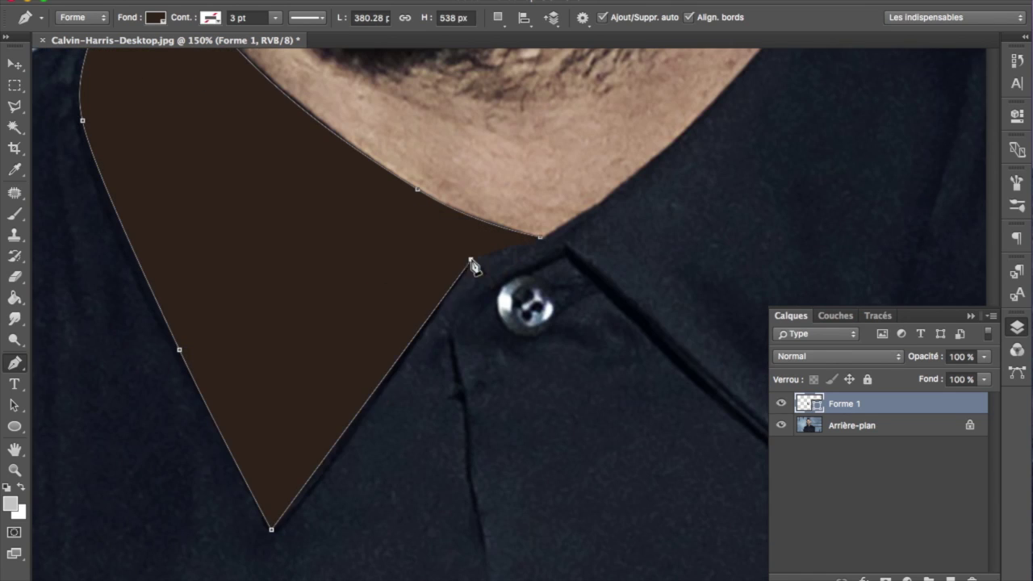
pyautogui.click(272, 538)
pyautogui.moveTo(142, 281); pyautogui.dragTo(64, 113)
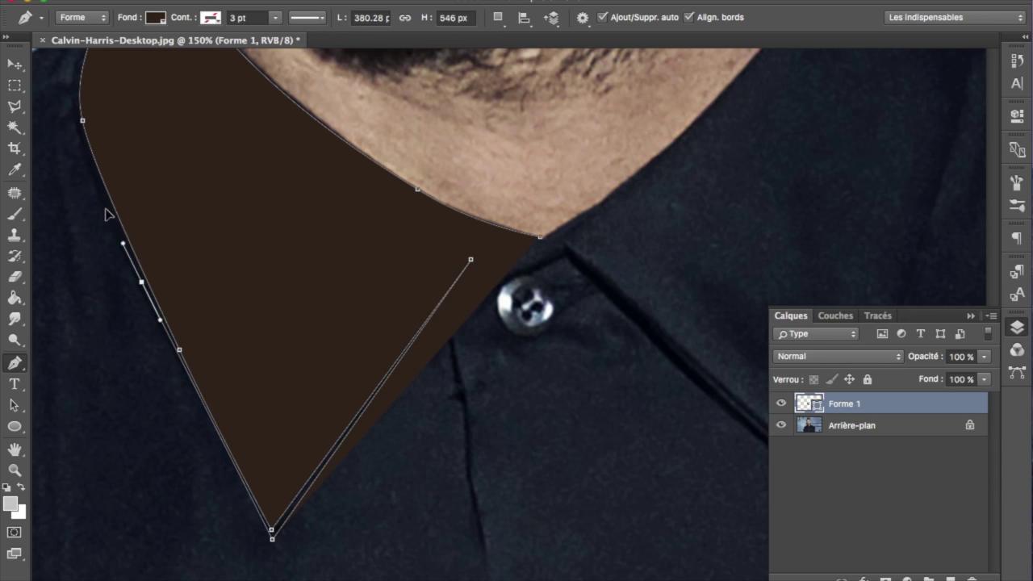
pyautogui.scroll(5, 77, 150)
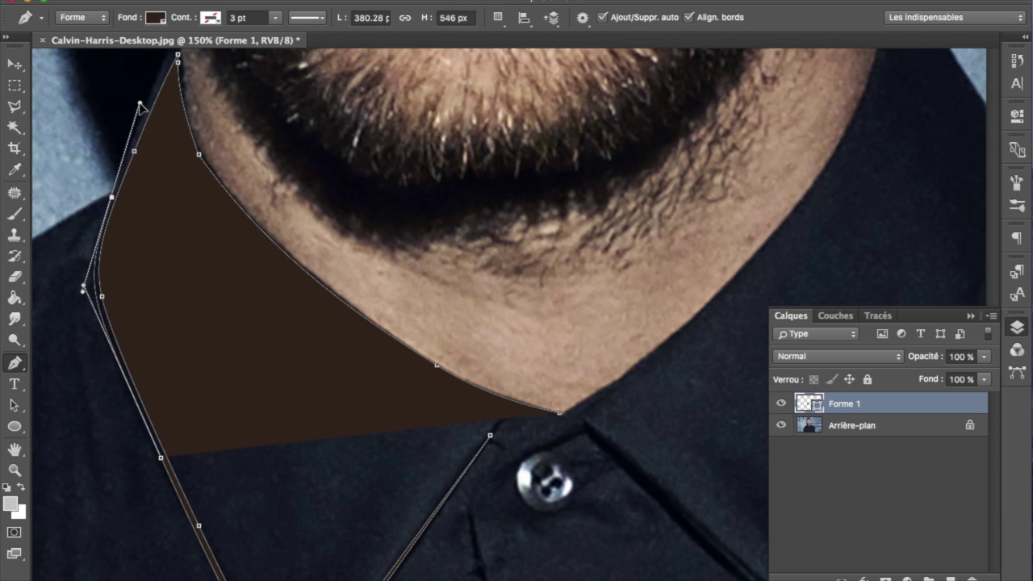
pyautogui.click(113, 204)
# Continue the outline along the shoulder and down the shirt's left edge, redoing one misplaced anchor
pyautogui.hscroll(-5, 113, 204)
pyautogui.scroll(-1, 113, 204)
pyautogui.moveTo(270, 261); pyautogui.dragTo(119, 384)
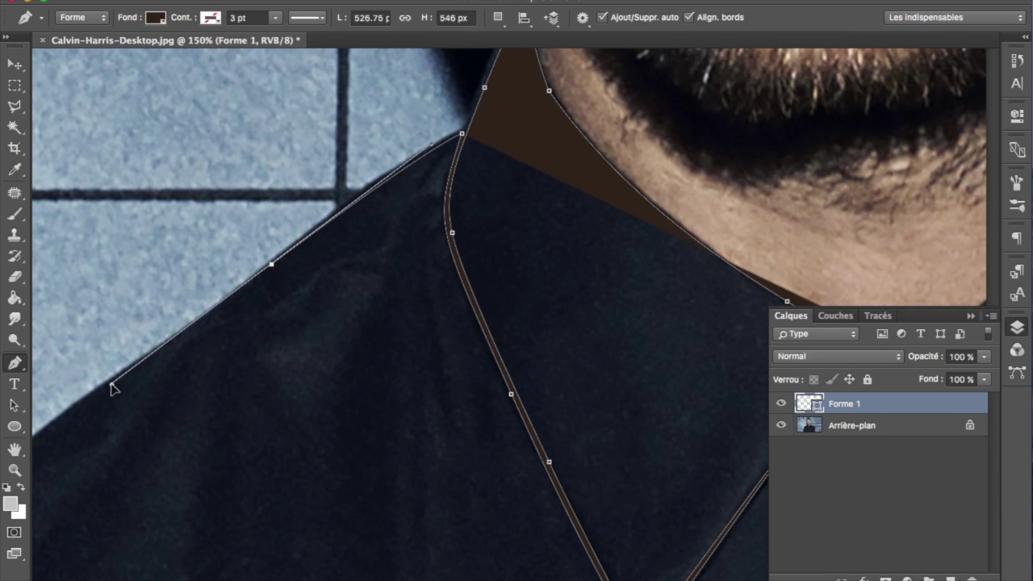
pyautogui.scroll(-3, 117, 389)
pyautogui.hscroll(-4, 117, 389)
pyautogui.scroll(-3, 113, 397)
pyautogui.hscroll(-4, 113, 397)
pyautogui.scroll(-5, 67, 437)
pyautogui.hscroll(-4, 67, 437)
pyautogui.moveTo(529, 204); pyautogui.dragTo(497, 242)
pyautogui.click(439, 321)
pyautogui.scroll(-6, 440, 326)
pyautogui.click(428, 322)
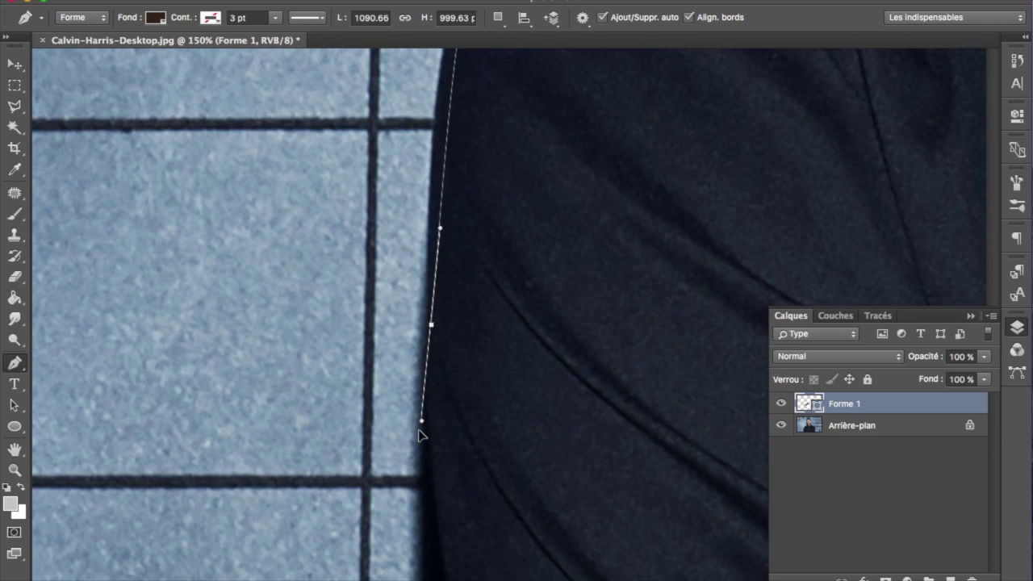
pyautogui.scroll(3, 422, 477)
pyautogui.scroll(-5, 433, 548)
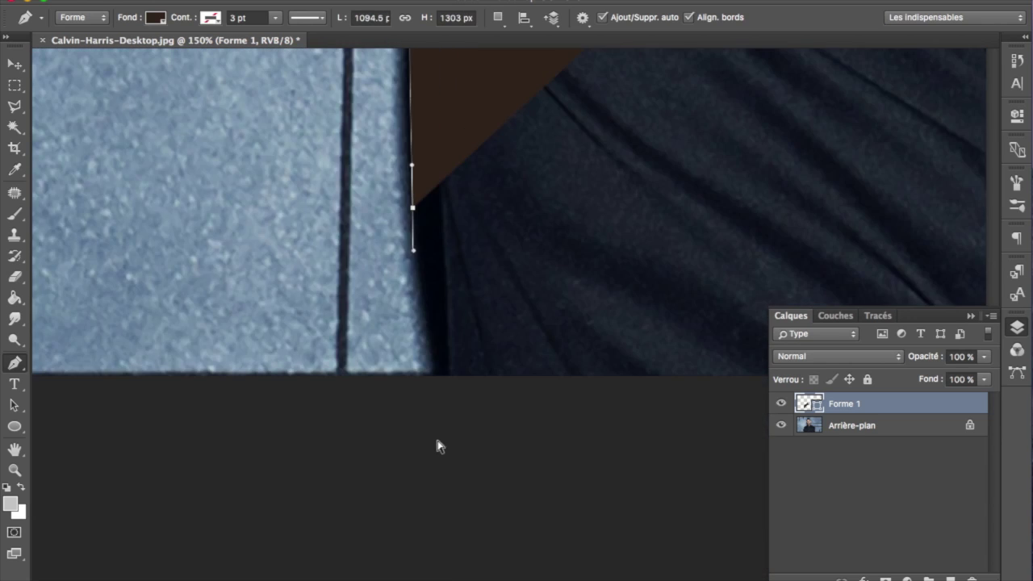
pyautogui.hotkey('ctrl', 'z')
pyautogui.scroll(4, 422, 214)
pyautogui.scroll(3, 422, 285)
pyautogui.moveTo(417, 333); pyautogui.dragTo(423, 491)
pyautogui.scroll(-6, 428, 387)
pyautogui.click(400, 153)
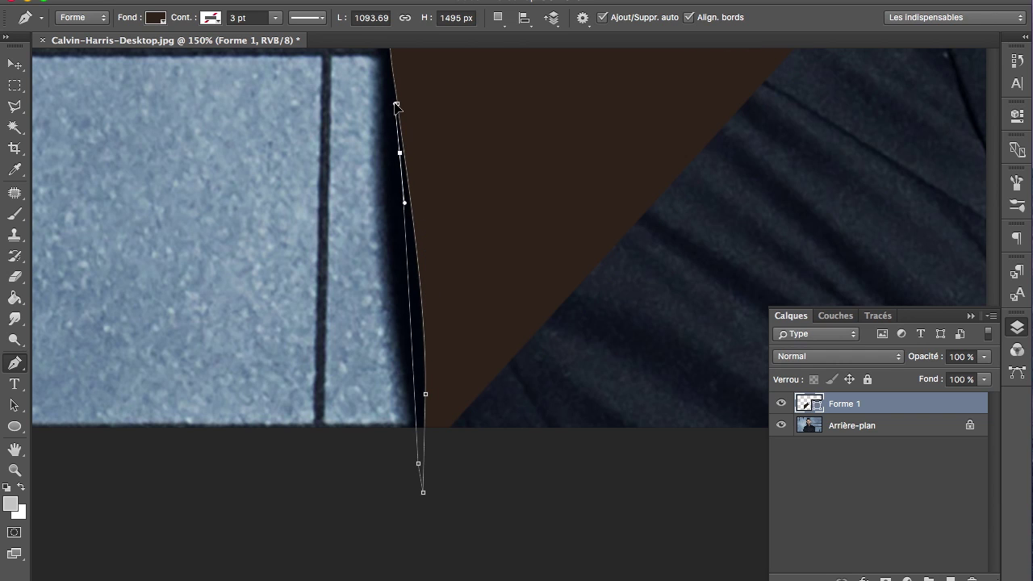
# Extend the brown shape up the shirt's side and around the shoulder curve
pyautogui.scroll(3, 367, 65)
pyautogui.scroll(1, 372, 55)
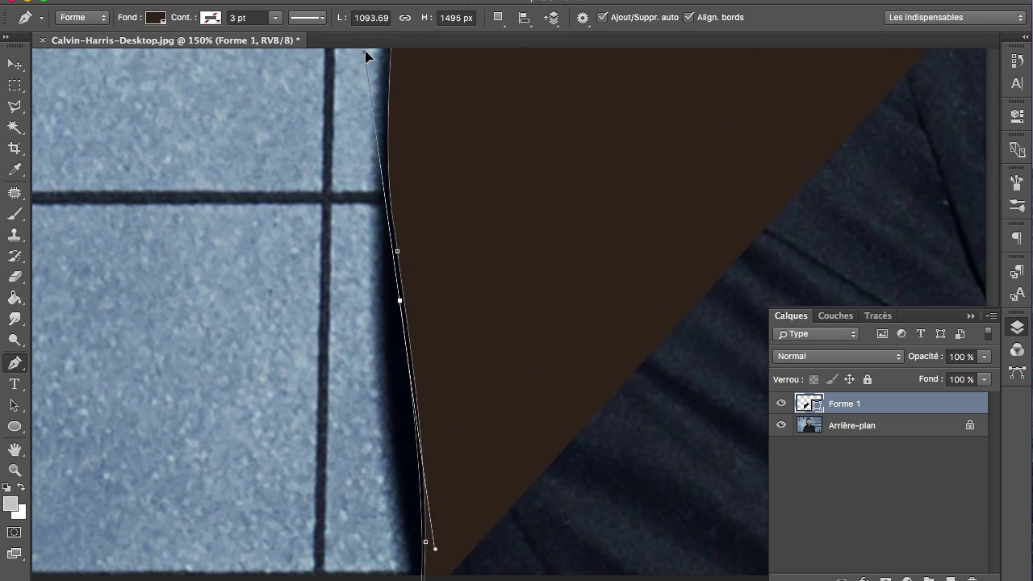
pyautogui.scroll(3, 399, 275)
pyautogui.moveTo(383, 216); pyautogui.dragTo(390, 92)
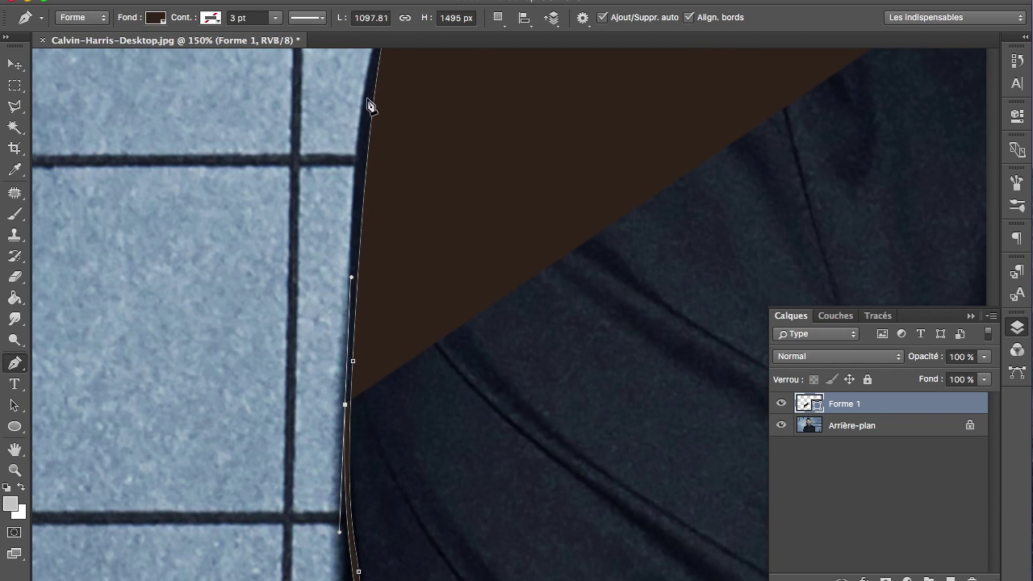
pyautogui.scroll(1, 379, 85)
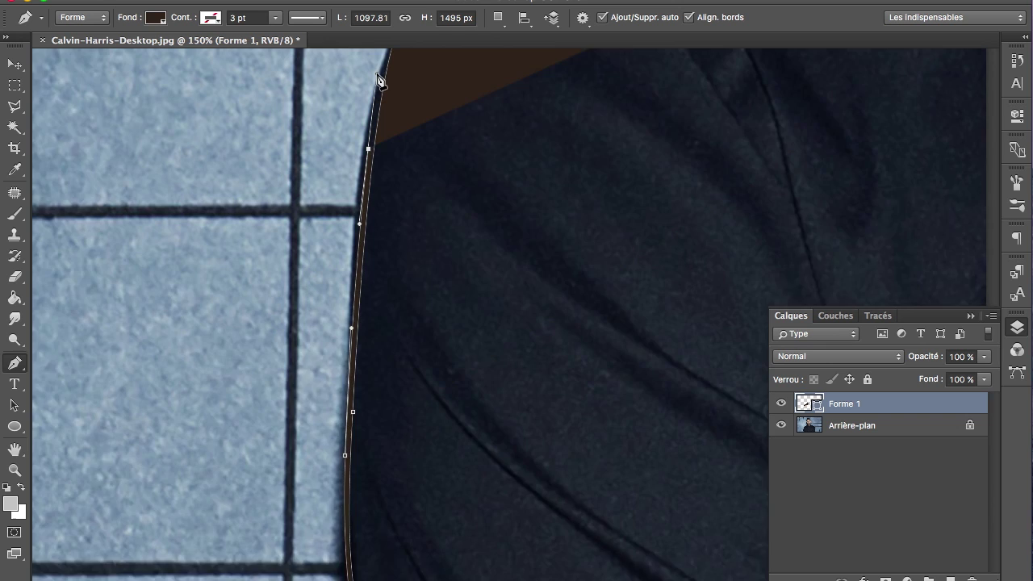
pyautogui.scroll(3, 355, 88)
pyautogui.hscroll(2, 354, 89)
pyautogui.scroll(1, 353, 76)
pyautogui.moveTo(401, 73); pyautogui.dragTo(341, 142)
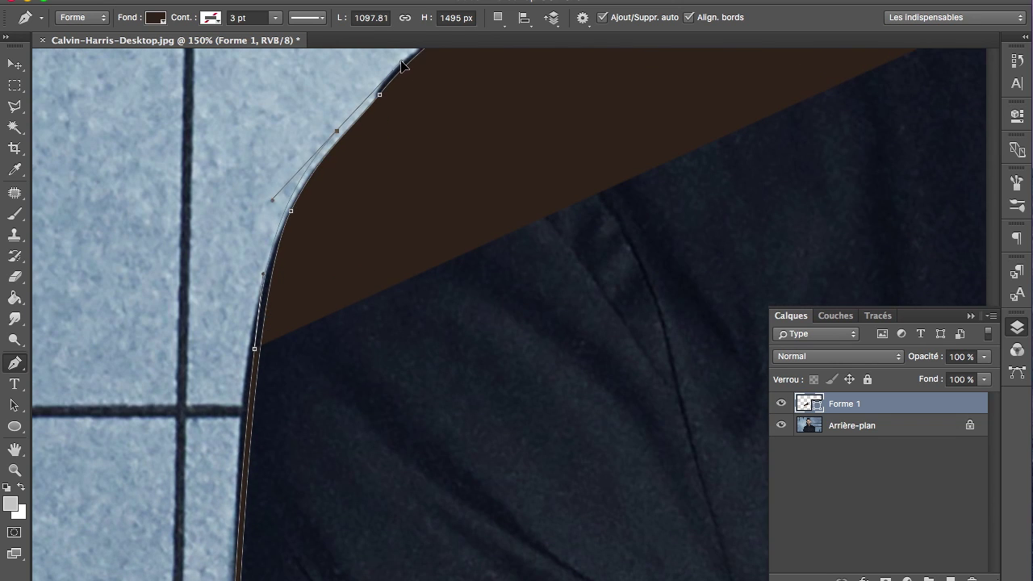
pyautogui.scroll(3, 252, 209)
pyautogui.hscroll(3, 253, 209)
pyautogui.click(246, 253)
pyautogui.scroll(2, 298, 225)
pyautogui.hscroll(2, 299, 224)
pyautogui.moveTo(318, 207); pyautogui.dragTo(412, 133)
# Add anchors where the shoulder meets the collar, under the chin and along the jawline
pyautogui.scroll(2, 330, 210)
pyautogui.hscroll(2, 330, 210)
pyautogui.scroll(2, 460, 103)
pyautogui.hscroll(2, 460, 104)
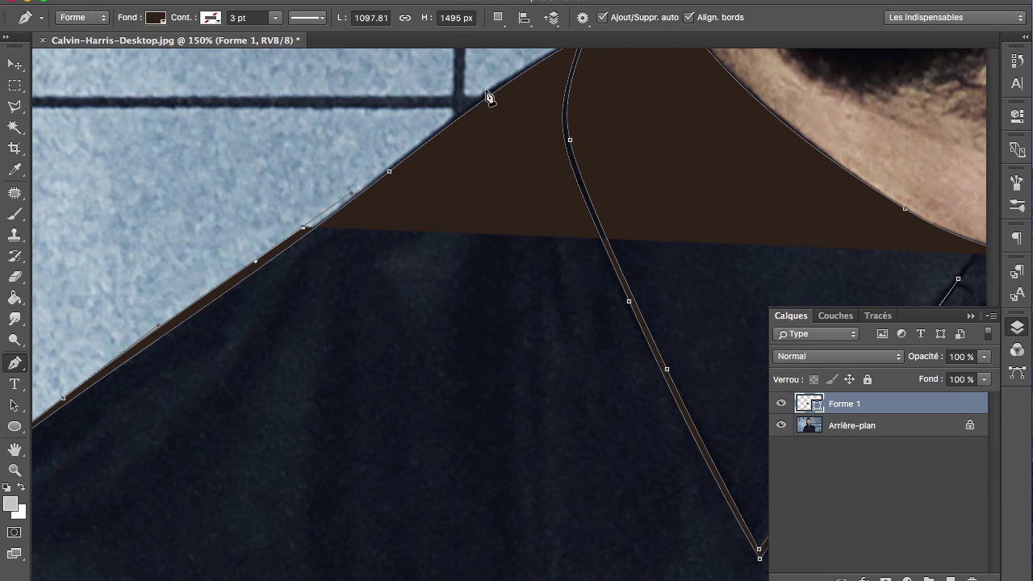
pyautogui.scroll(1, 517, 89)
pyautogui.click(574, 52)
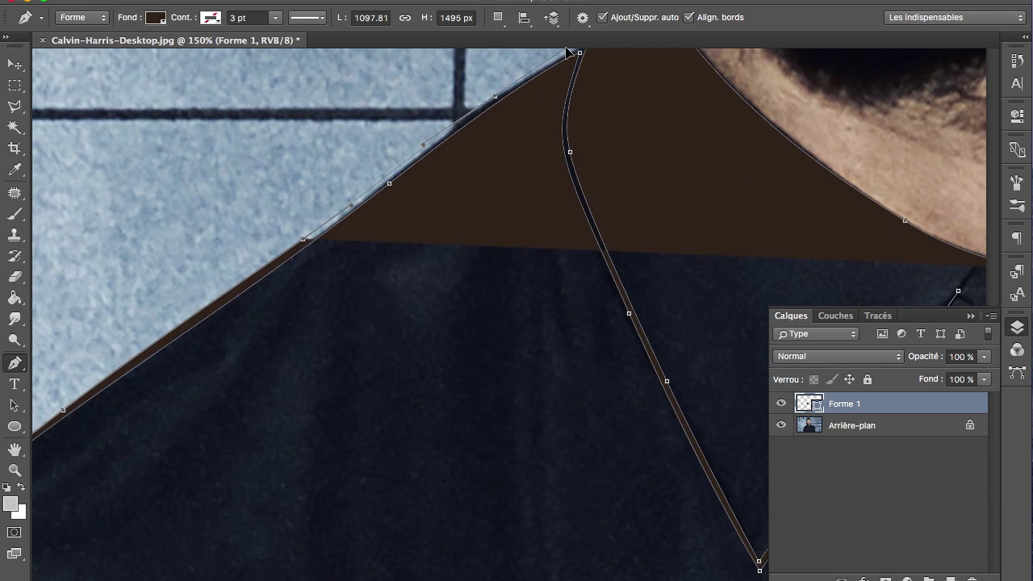
pyautogui.scroll(2, 495, 104)
pyautogui.hscroll(3, 496, 104)
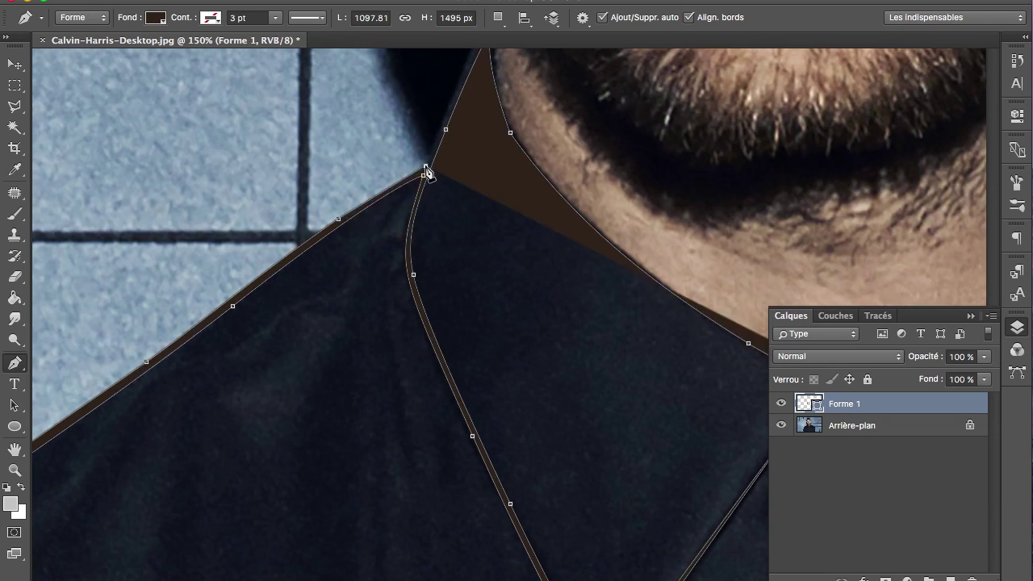
pyautogui.scroll(3, 425, 172)
pyautogui.hscroll(2, 426, 172)
pyautogui.moveTo(410, 206); pyautogui.dragTo(419, 186)
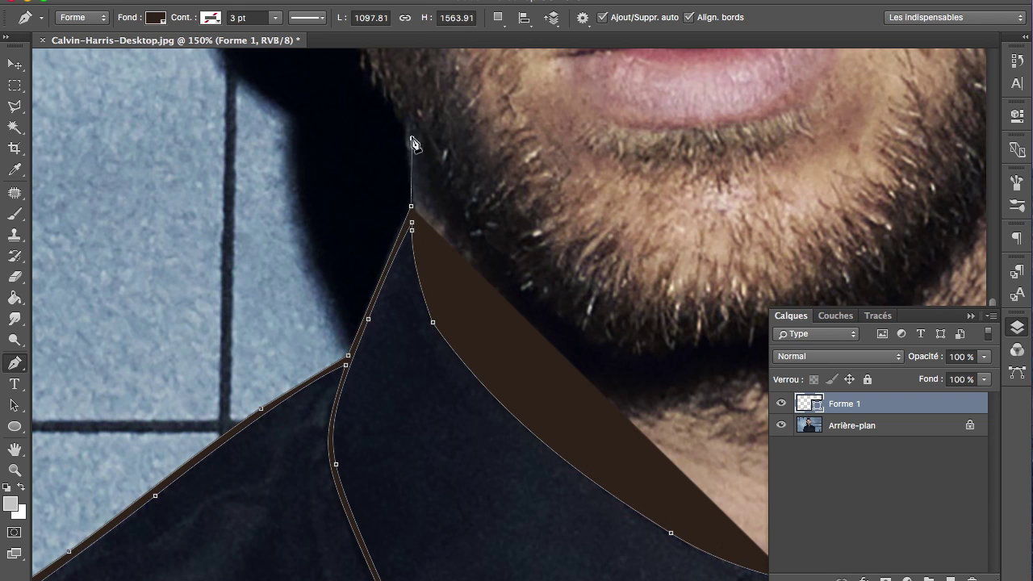
pyautogui.moveTo(406, 123); pyautogui.dragTo(413, 140)
# Run the outline up the jaw and along the ear's back edge over its top
pyautogui.scroll(3, 400, 184)
pyautogui.hscroll(-1, 399, 184)
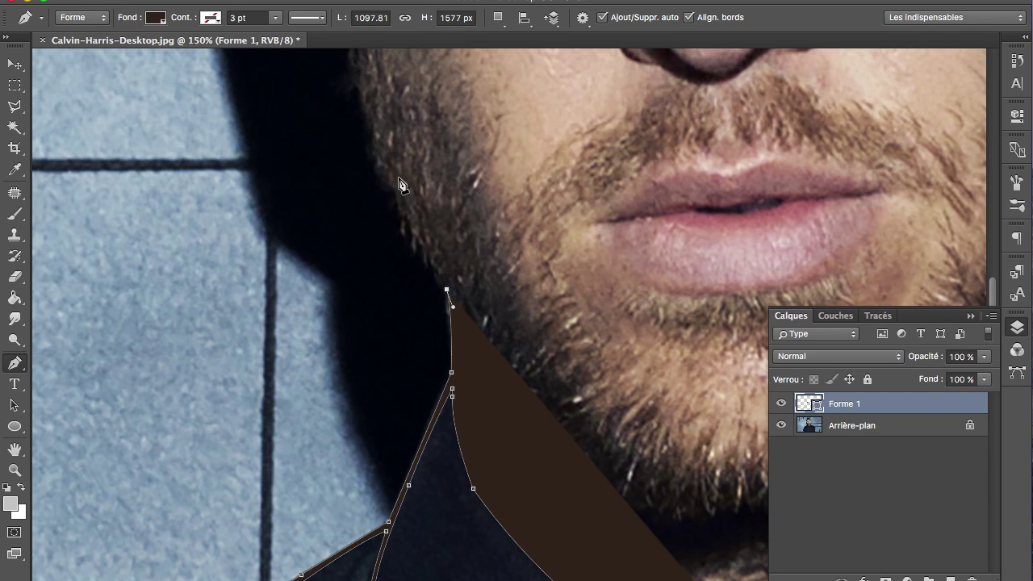
pyautogui.scroll(1, 382, 199)
pyautogui.moveTo(362, 139); pyautogui.dragTo(353, 92)
pyautogui.scroll(3, 353, 92)
pyautogui.scroll(3, 353, 92)
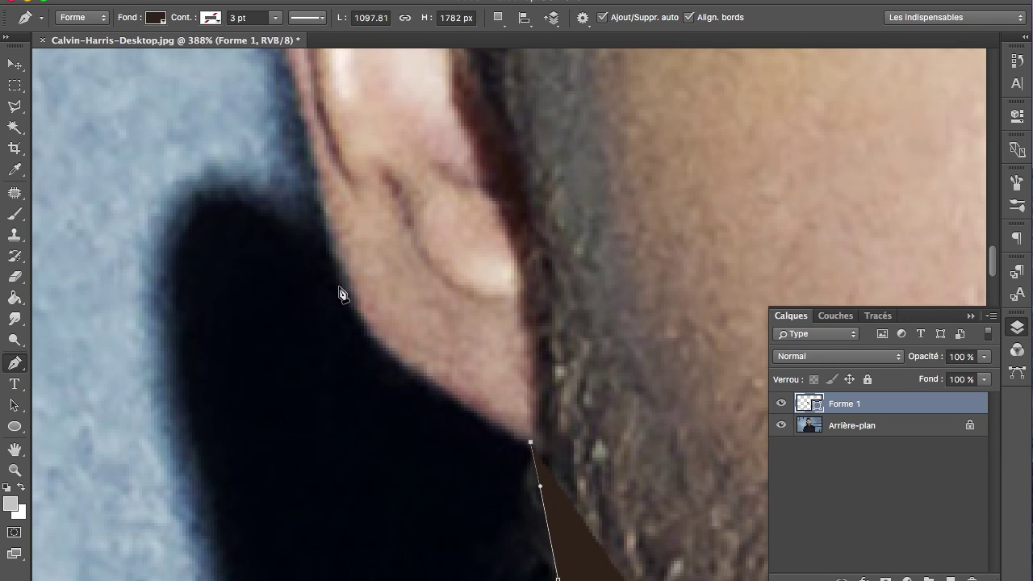
pyautogui.moveTo(299, 186)
pyautogui.mouseDown()
pyautogui.moveTo(318, 187)
pyautogui.moveTo(253, 107)
pyautogui.mouseUp()
pyautogui.scroll(3, 318, 185)
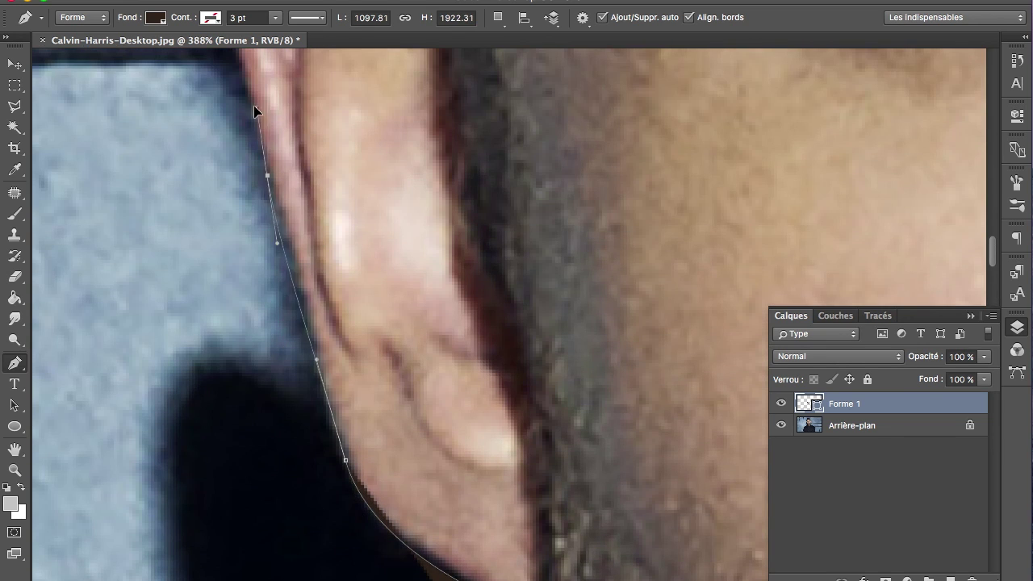
pyautogui.scroll(4, 252, 137)
pyautogui.moveTo(217, 168); pyautogui.dragTo(209, 101)
pyautogui.scroll(4, 211, 113)
pyautogui.moveTo(226, 168)
pyautogui.mouseDown()
pyautogui.moveTo(267, 120)
pyautogui.moveTo(359, 136)
pyautogui.mouseUp()
pyautogui.click(398, 171)
# Lower Forme 1's opacity and extend its outline over the ear top and around the earlobe
pyautogui.click(915, 360)
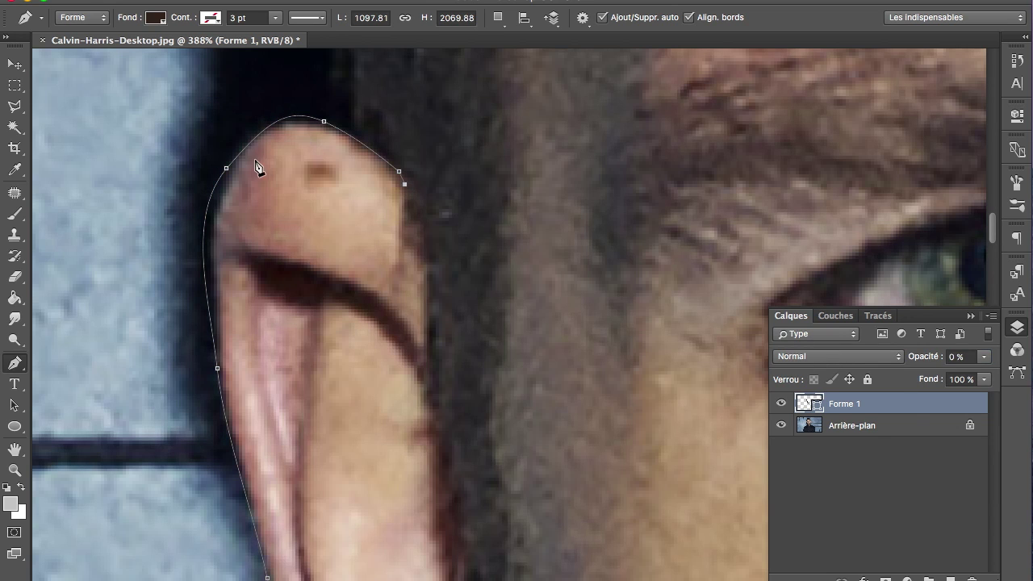
pyautogui.moveTo(199, 209); pyautogui.dragTo(189, 233)
pyautogui.scroll(-5, 238, 435)
pyautogui.hscroll(1, 238, 435)
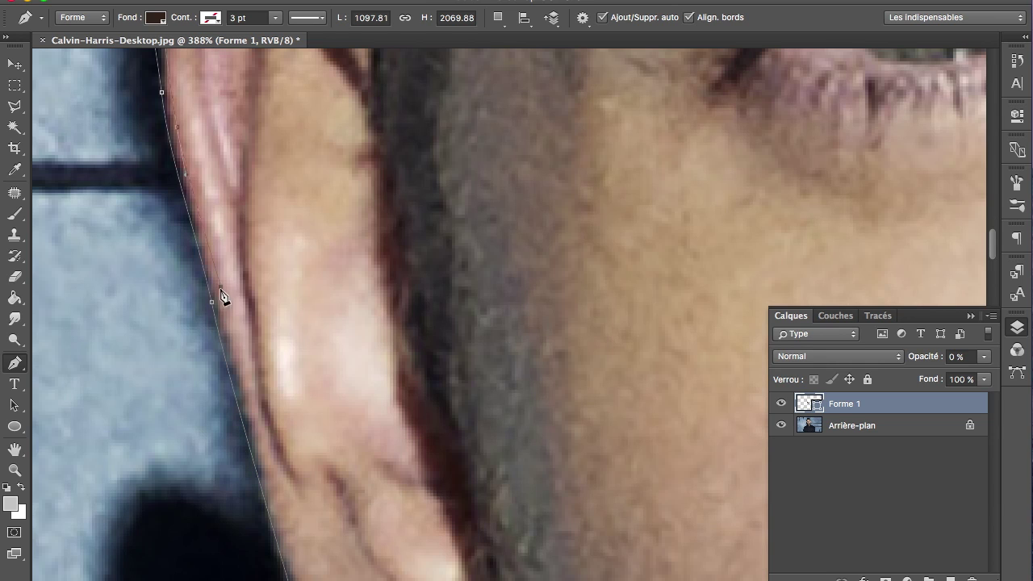
pyautogui.scroll(-5, 267, 480)
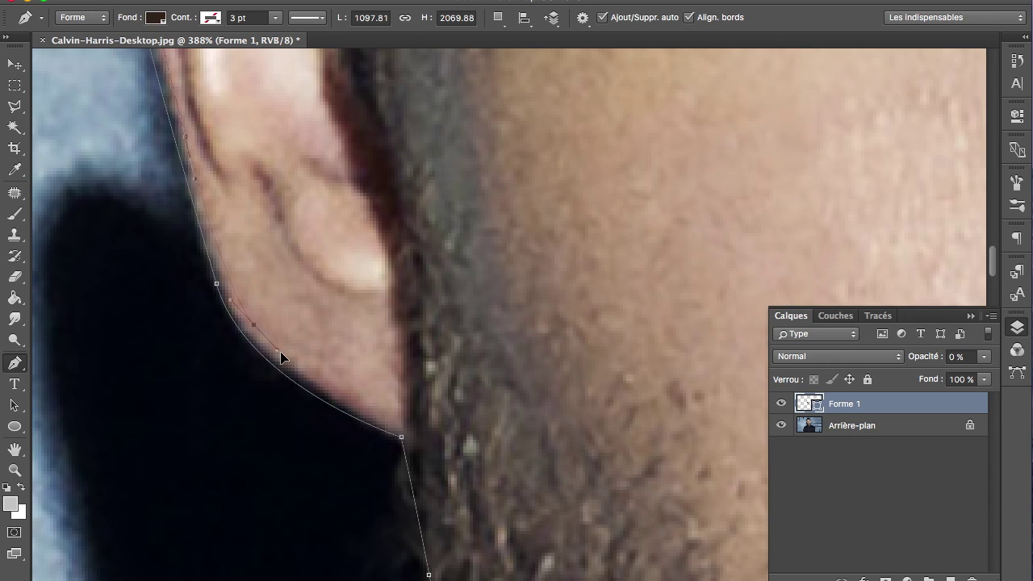
pyautogui.moveTo(401, 437); pyautogui.dragTo(408, 423)
pyautogui.scroll(-5, 410, 428)
pyautogui.hscroll(1, 410, 428)
pyautogui.moveTo(411, 374)
pyautogui.mouseDown()
pyautogui.moveTo(435, 476)
pyautogui.moveTo(502, 330)
pyautogui.mouseUp()
pyautogui.scroll(-2, 436, 476)
pyautogui.hscroll(-1, 436, 476)
pyautogui.moveTo(555, 409); pyautogui.dragTo(573, 430)
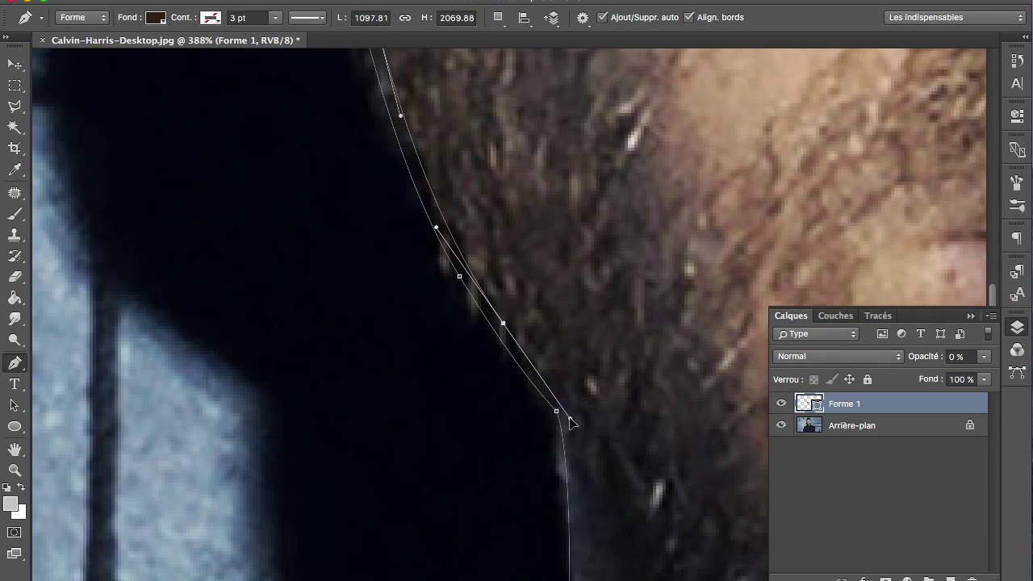
pyautogui.scroll(-4, 569, 413)
pyautogui.moveTo(581, 313); pyautogui.dragTo(587, 413)
pyautogui.moveTo(594, 513); pyautogui.dragTo(604, 557)
pyautogui.scroll(-4, 605, 564)
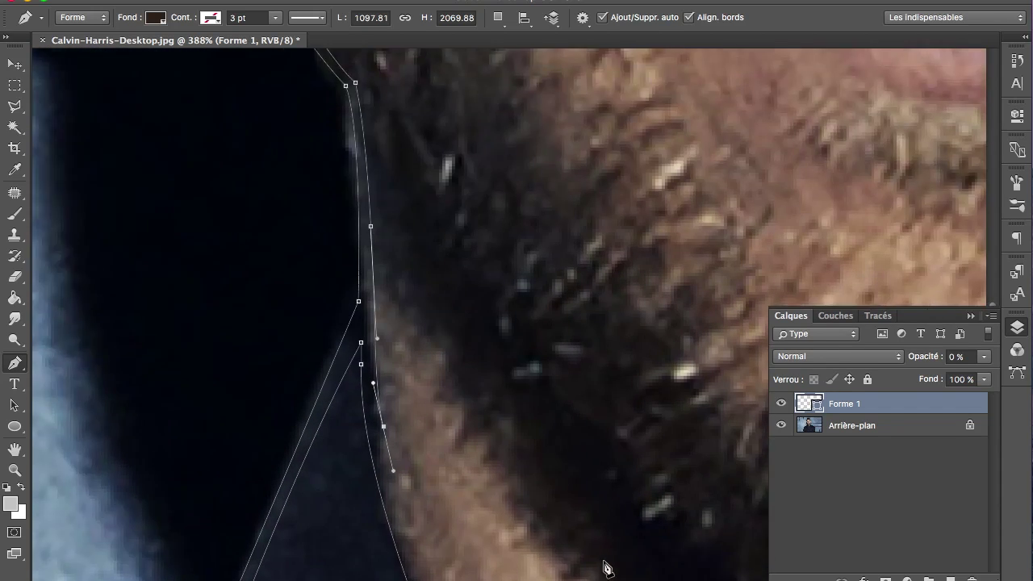
pyautogui.hscroll(5, 605, 565)
# Trace down the neck edge with smooth curved anchors
pyautogui.click(291, 260)
pyautogui.scroll(-3, 361, 353)
pyautogui.hscroll(2, 360, 354)
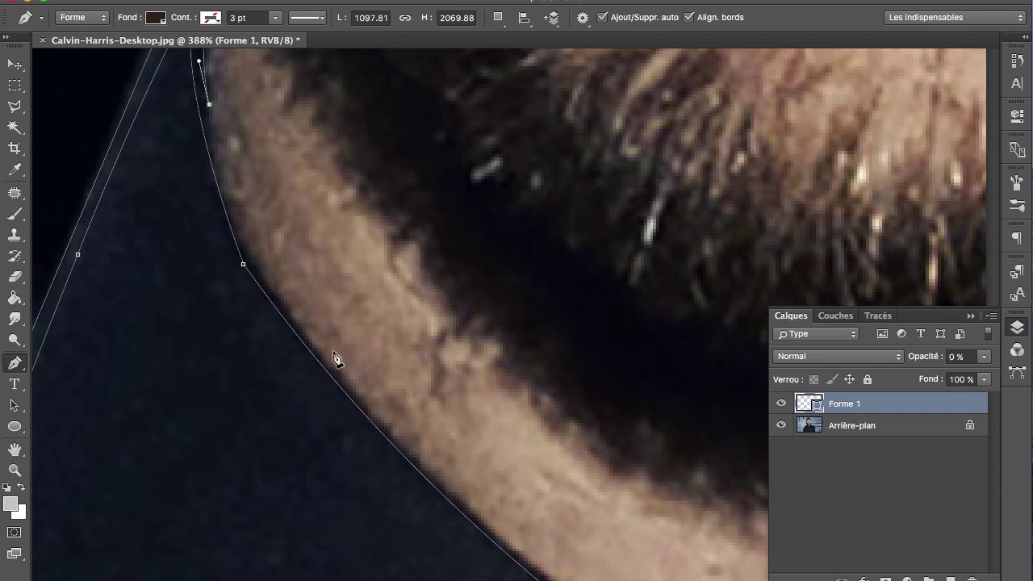
pyautogui.moveTo(264, 272); pyautogui.dragTo(288, 311)
pyautogui.scroll(-2, 291, 318)
pyautogui.hscroll(2, 290, 317)
pyautogui.moveTo(383, 422); pyautogui.dragTo(430, 471)
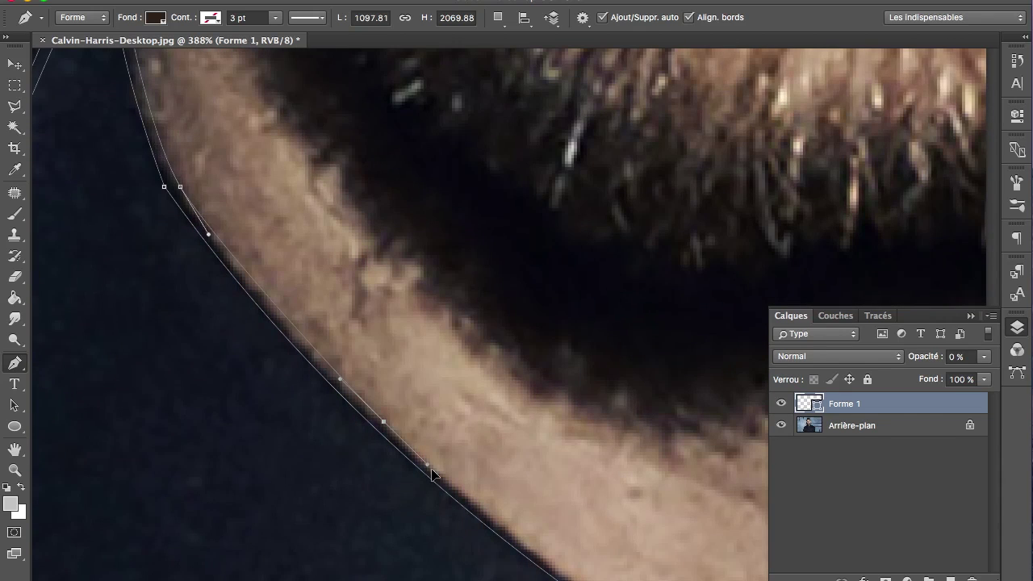
pyautogui.scroll(-3, 523, 495)
pyautogui.hscroll(3, 522, 495)
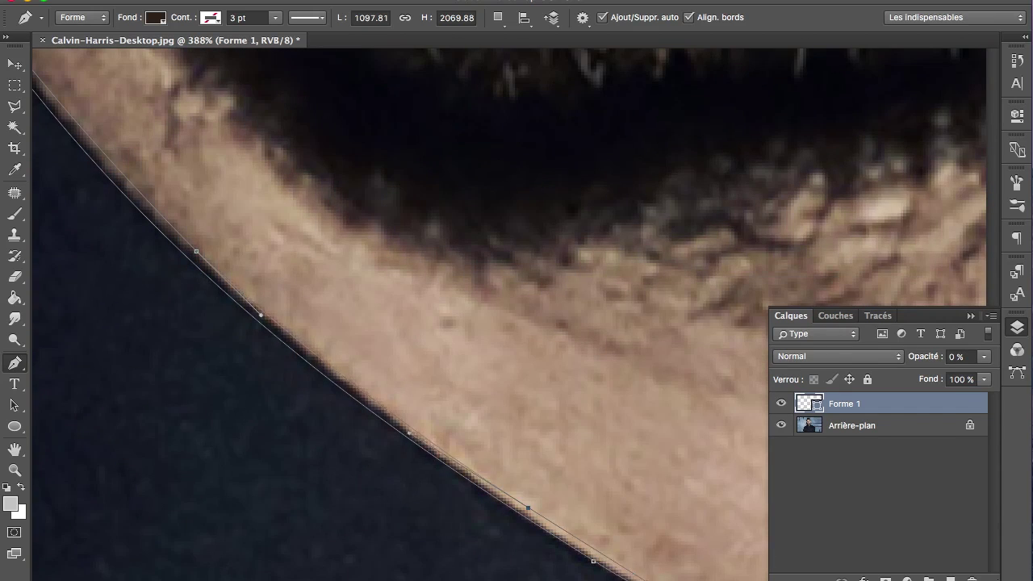
pyautogui.scroll(-2, 565, 524)
pyautogui.hscroll(3, 564, 525)
pyautogui.scroll(-1, 613, 548)
pyautogui.hscroll(3, 613, 549)
pyautogui.moveTo(630, 551)
pyautogui.mouseDown()
pyautogui.moveTo(666, 551)
pyautogui.moveTo(684, 570)
pyautogui.mouseUp()
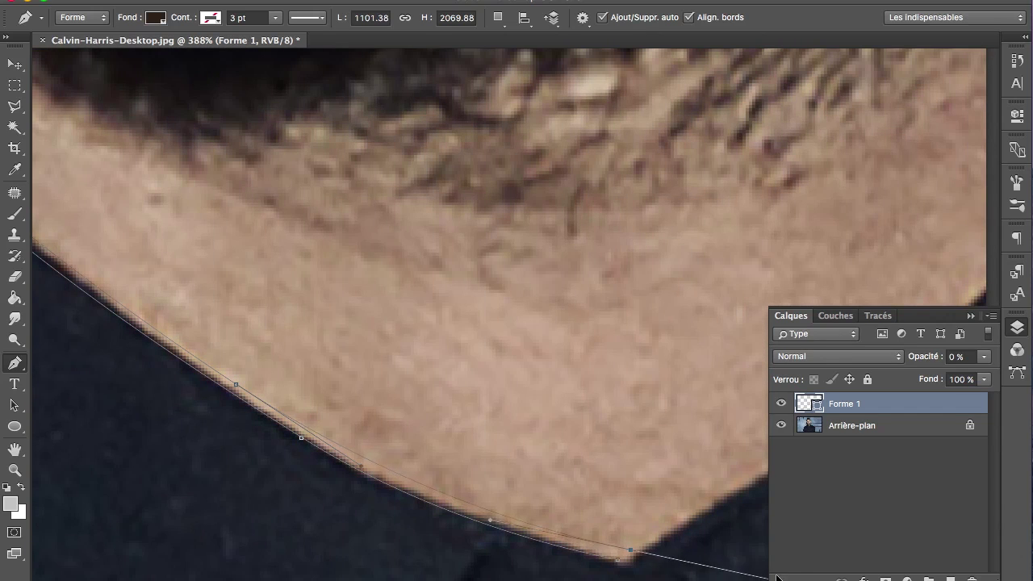
# Continue the outline with curved anchors along the shoulder edge
pyautogui.scroll(-3, 635, 557)
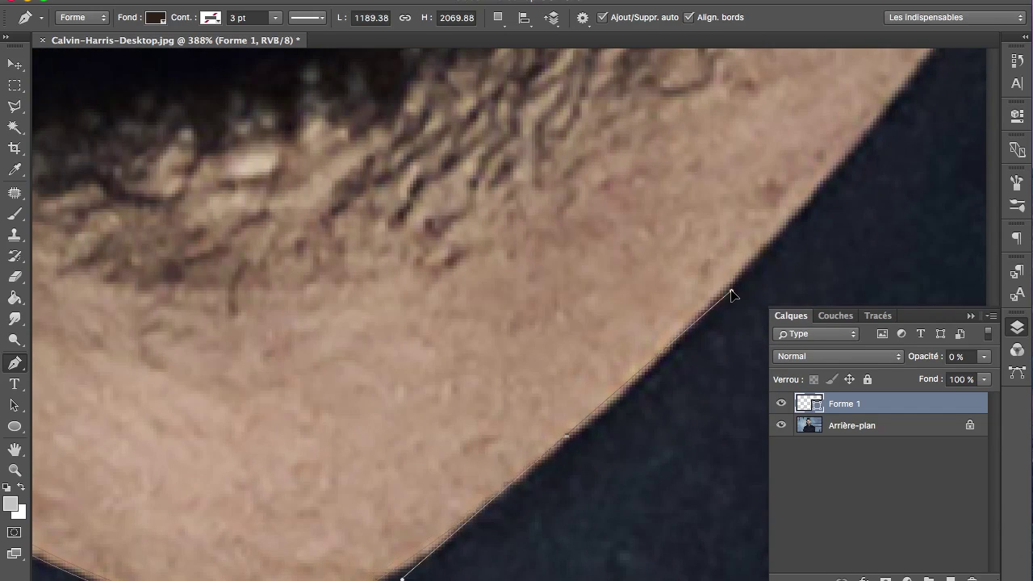
pyautogui.hscroll(3, 751, 271)
pyautogui.moveTo(760, 204)
pyautogui.mouseDown()
pyautogui.moveTo(807, 145)
pyautogui.moveTo(824, 78)
pyautogui.mouseUp()
pyautogui.scroll(1, 807, 145)
pyautogui.scroll(5, 818, 157)
pyautogui.hscroll(2, 818, 156)
pyautogui.scroll(3, 825, 78)
pyautogui.moveTo(724, 194); pyautogui.dragTo(716, 131)
pyautogui.click(718, 95)
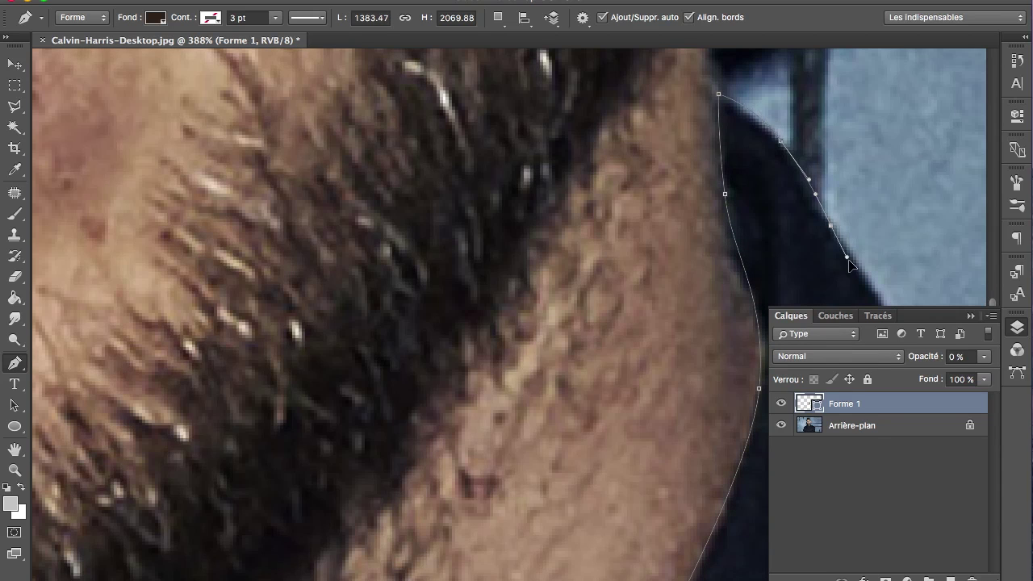
pyautogui.scroll(-2, 849, 263)
pyautogui.hscroll(4, 851, 259)
pyautogui.scroll(-1, 675, 349)
pyautogui.hscroll(2, 674, 349)
# Run the path from the shoulder down the collar to a corner at the collar point
pyautogui.click(541, 330)
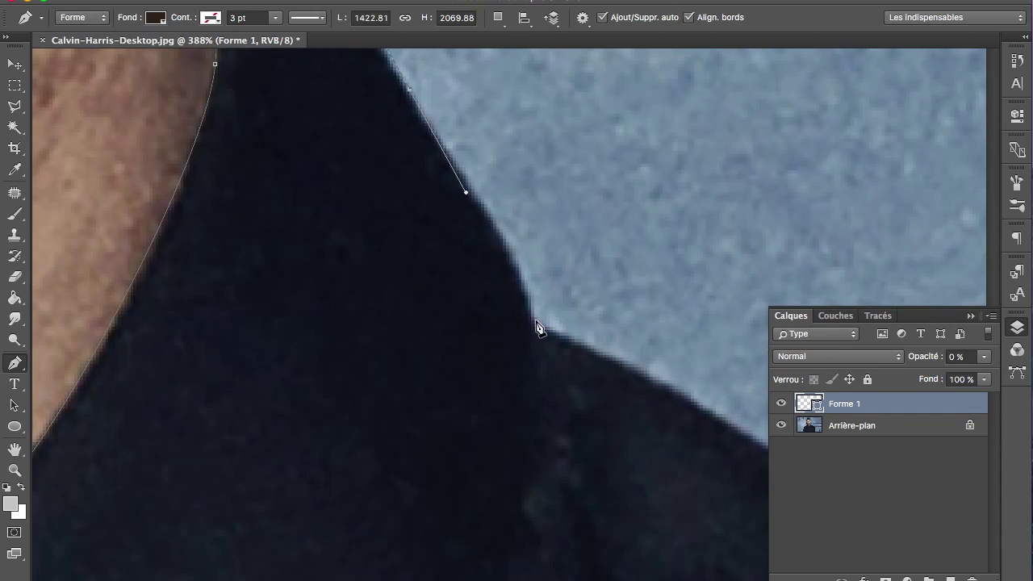
pyautogui.moveTo(502, 503); pyautogui.dragTo(500, 555)
pyautogui.scroll(-3, 500, 555)
pyautogui.scroll(-4, 518, 426)
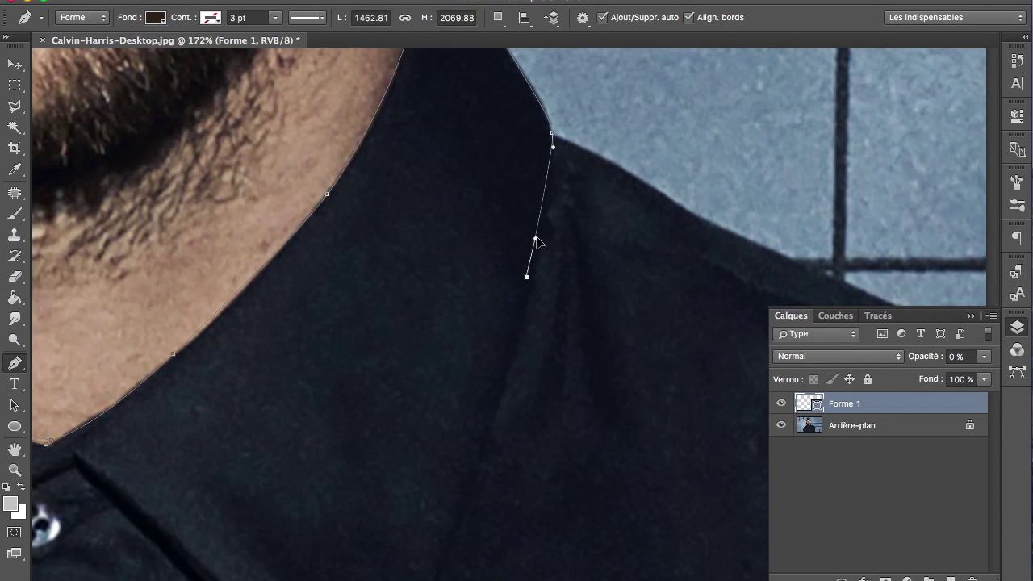
pyautogui.scroll(-3, 529, 304)
pyautogui.moveTo(395, 500); pyautogui.dragTo(388, 528)
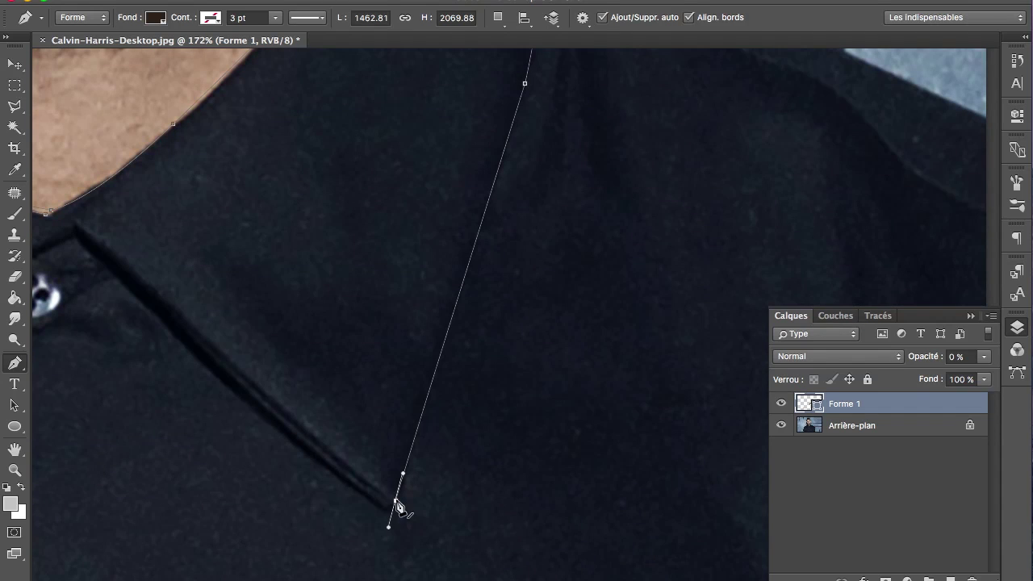
pyautogui.click(78, 233)
# Curve the path along the collar top and beside the neck, closing at the chin-collar junction
pyautogui.hscroll(-2, 151, 269)
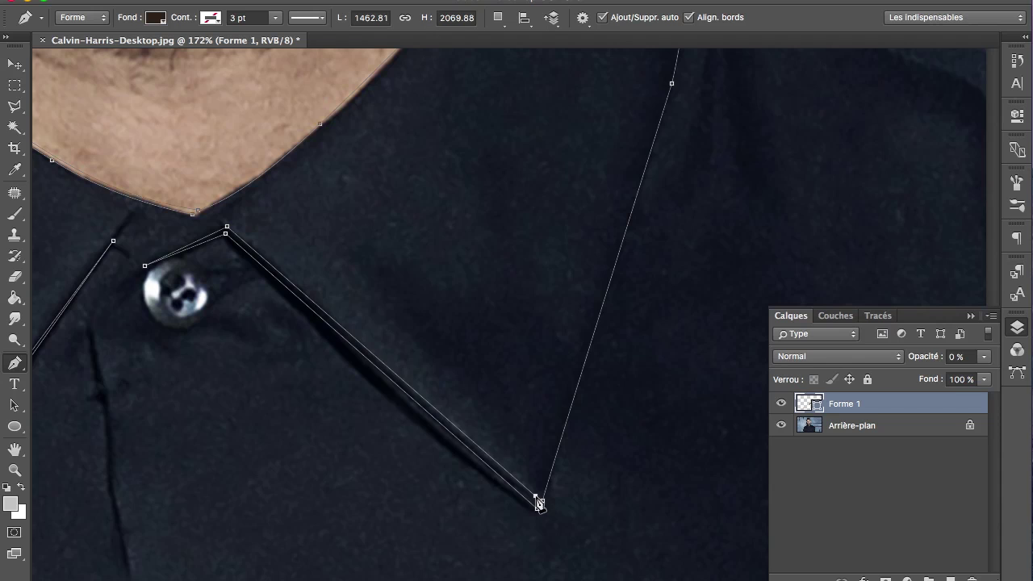
pyautogui.hscroll(3, 530, 355)
pyautogui.scroll(5, 534, 186)
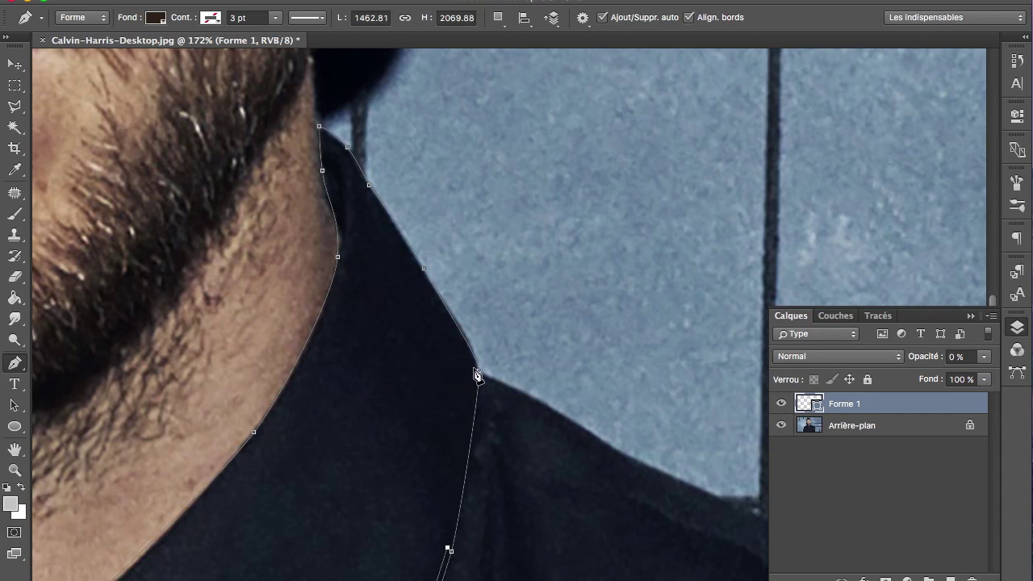
pyautogui.moveTo(347, 155); pyautogui.dragTo(336, 145)
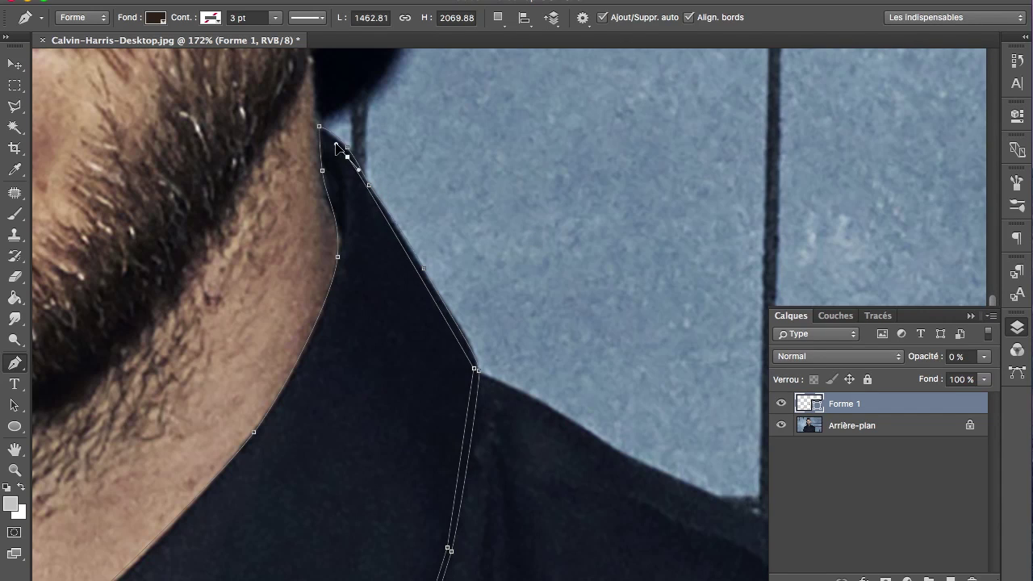
pyautogui.moveTo(246, 451); pyautogui.dragTo(192, 527)
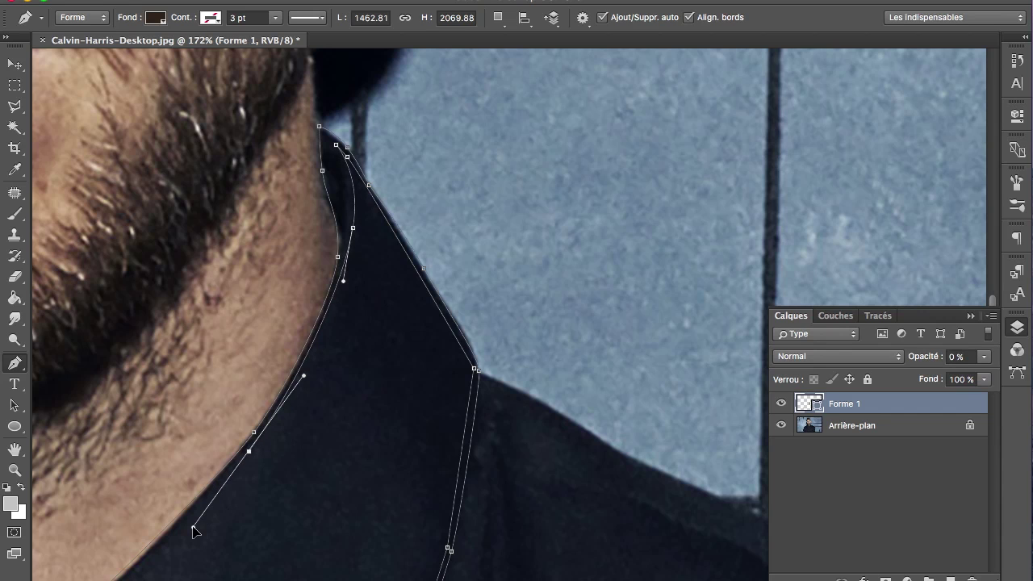
pyautogui.scroll(-5, 440, 282)
pyautogui.hscroll(-3, 441, 281)
pyautogui.moveTo(168, 398); pyautogui.dragTo(241, 394)
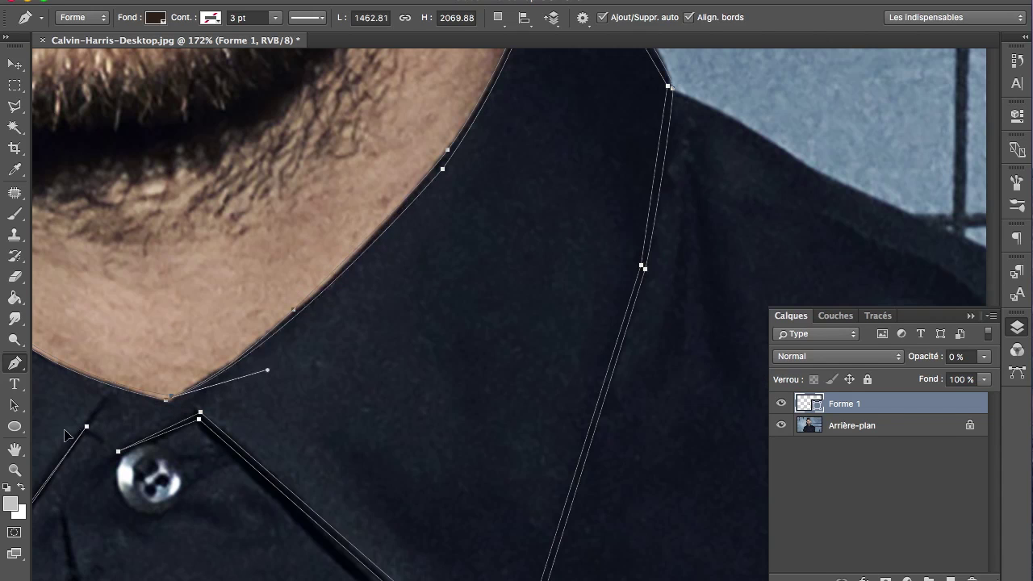
pyautogui.press('Return')
pyautogui.scroll(-3, 482, 522)
pyautogui.scroll(-3, 484, 520)
pyautogui.scroll(-1, 583, 459)
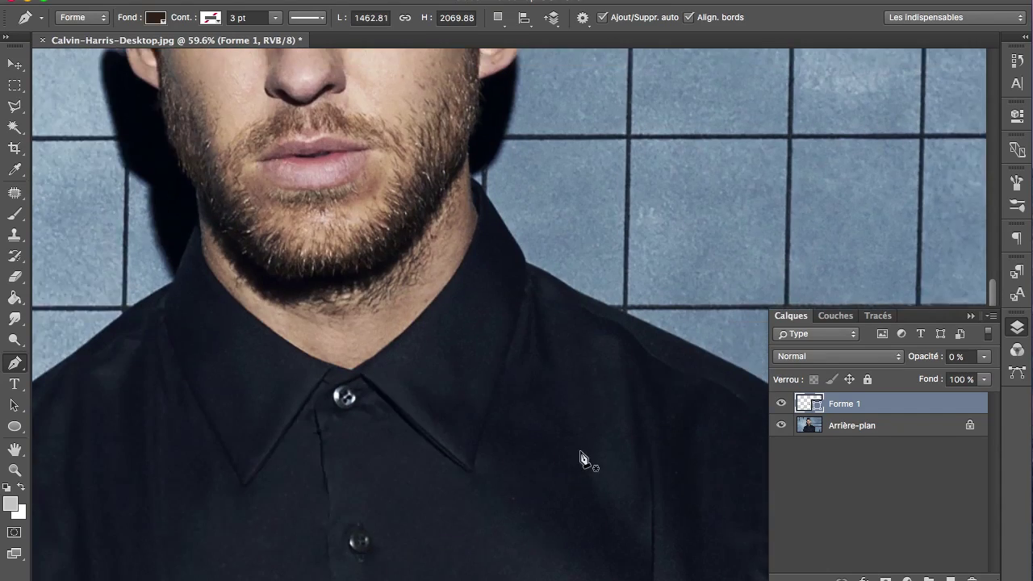
pyautogui.scroll(-3, 583, 460)
pyautogui.scroll(-3, 726, 467)
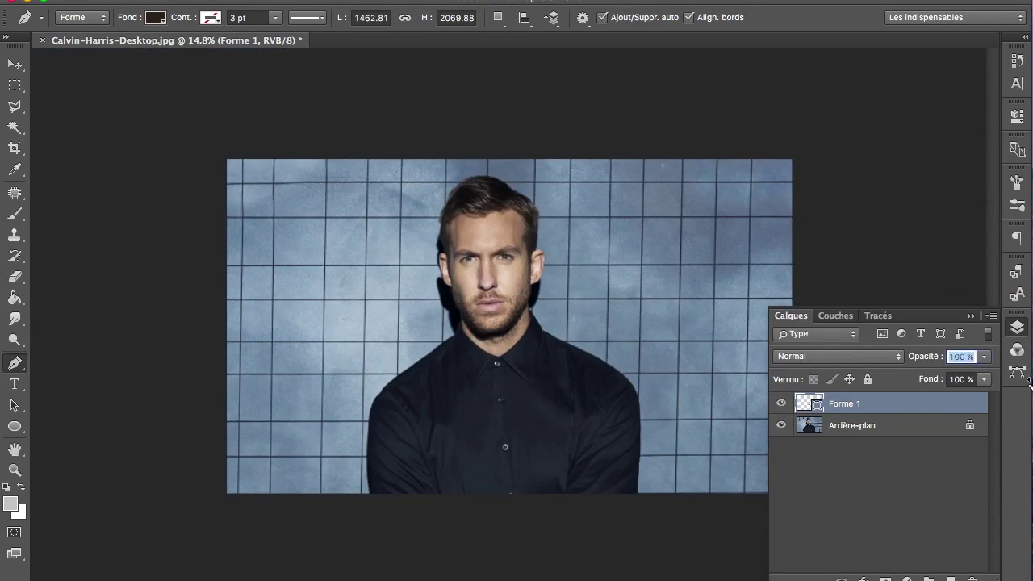
# Toggle the Arrière-plan layer's visibility to check the line drawing, leaving the photo shown
pyautogui.click(783, 428)
pyautogui.scroll(2, 639, 502)
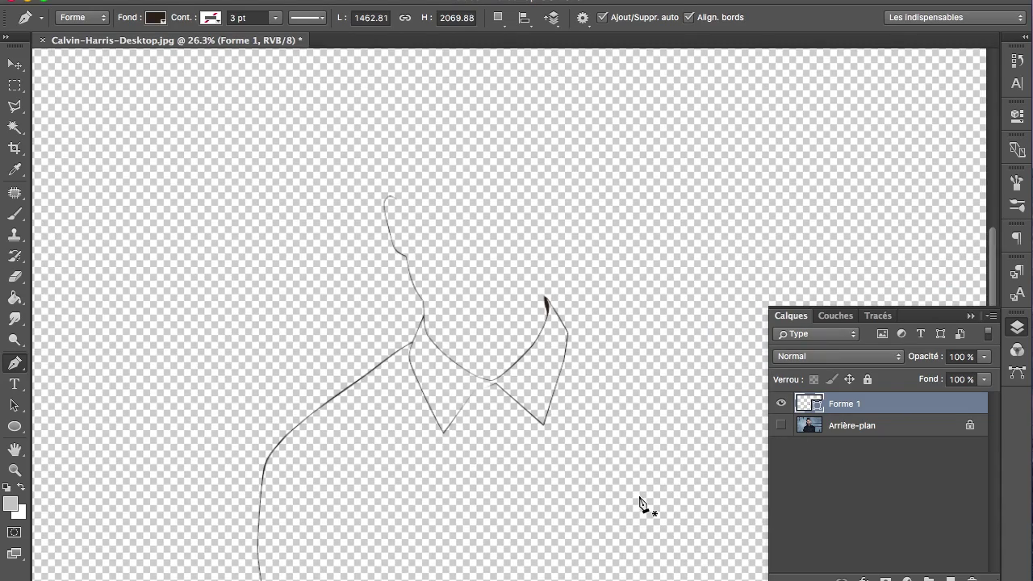
pyautogui.scroll(-1, 644, 502)
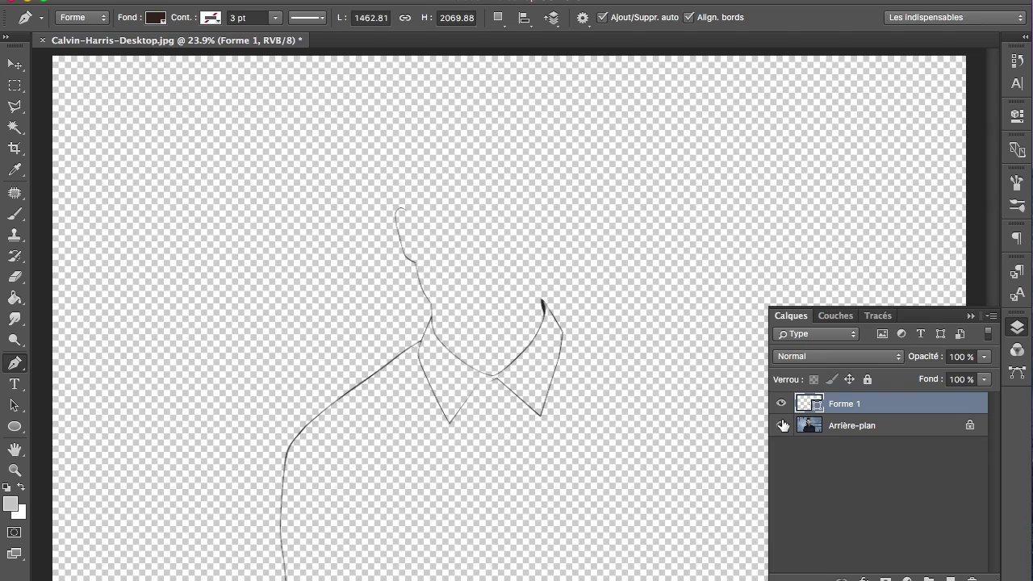
pyautogui.click(782, 425)
pyautogui.scroll(3, 519, 330)
pyautogui.scroll(2, 518, 330)
pyautogui.click(781, 426)
pyautogui.click(779, 428)
pyautogui.scroll(1, 565, 357)
pyautogui.scroll(1, 565, 358)
pyautogui.scroll(1, 564, 357)
pyautogui.scroll(5, 564, 357)
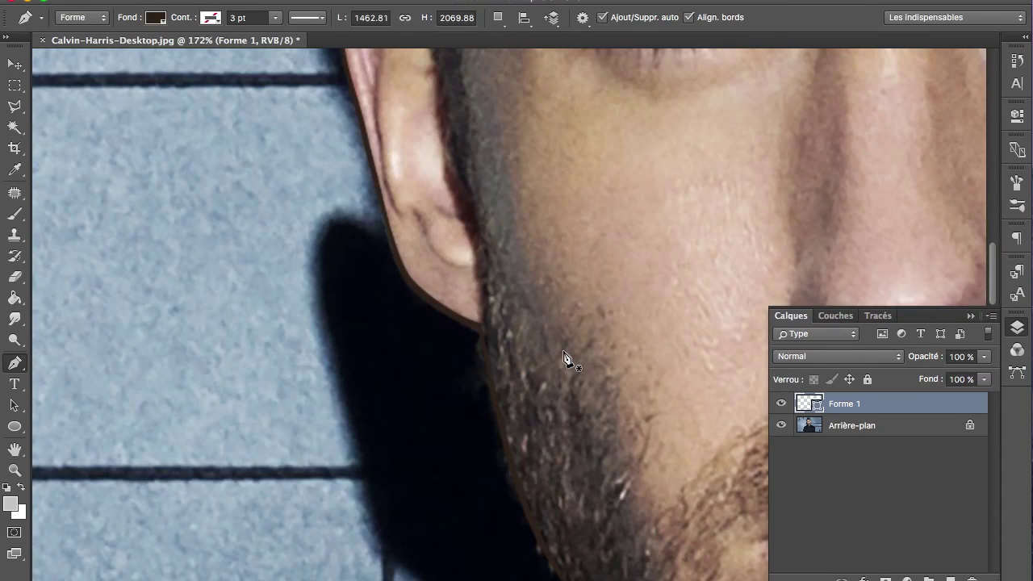
# Trace a thin curved crescent shape along the inner edge of the left ear
pyautogui.scroll(2, 564, 358)
pyautogui.scroll(3, 565, 357)
pyautogui.click(576, 280)
pyautogui.moveTo(525, 205); pyautogui.dragTo(486, 178)
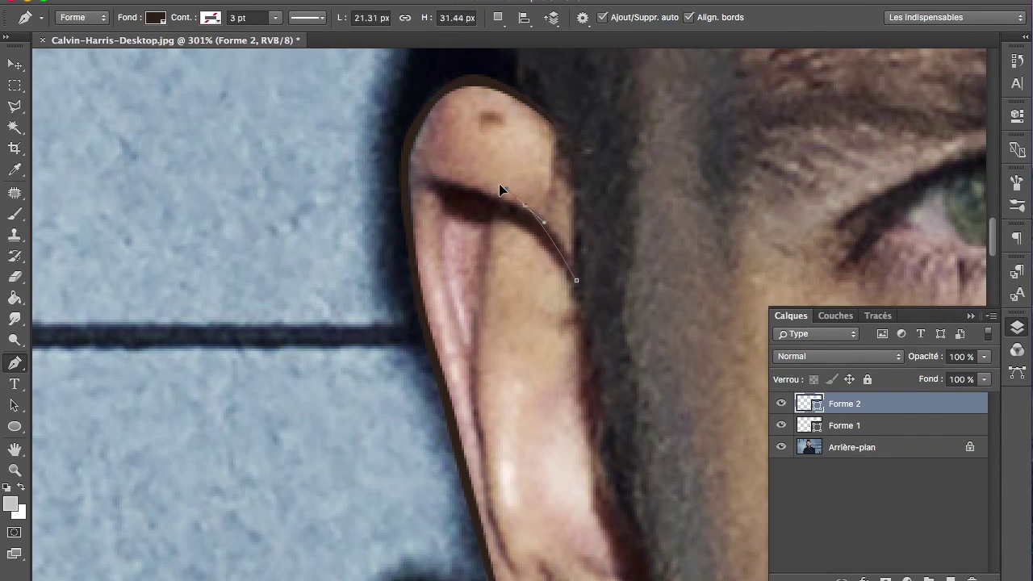
pyautogui.click(443, 285)
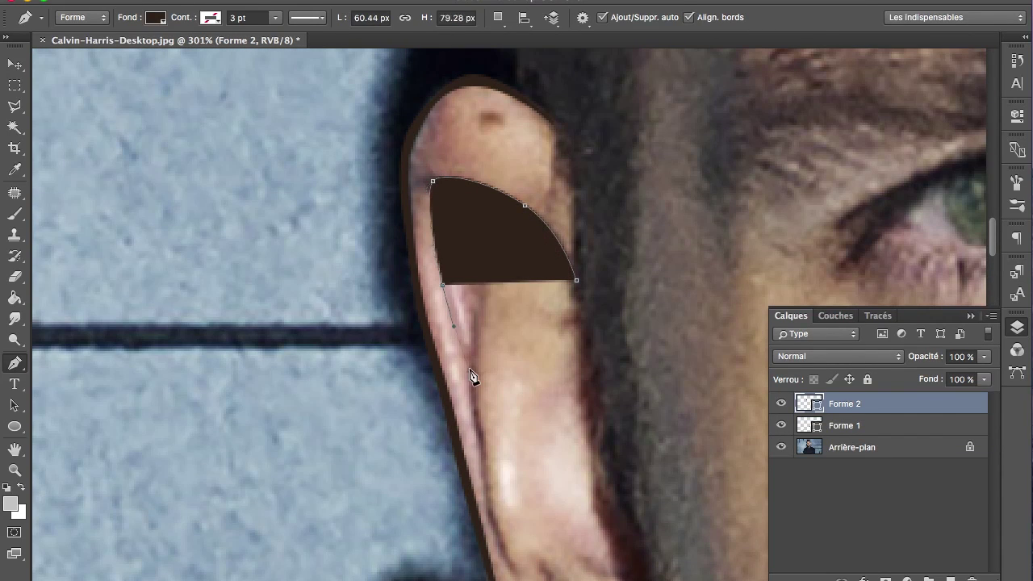
pyautogui.click(470, 370)
pyautogui.click(477, 427)
pyautogui.moveTo(513, 570); pyautogui.dragTo(517, 568)
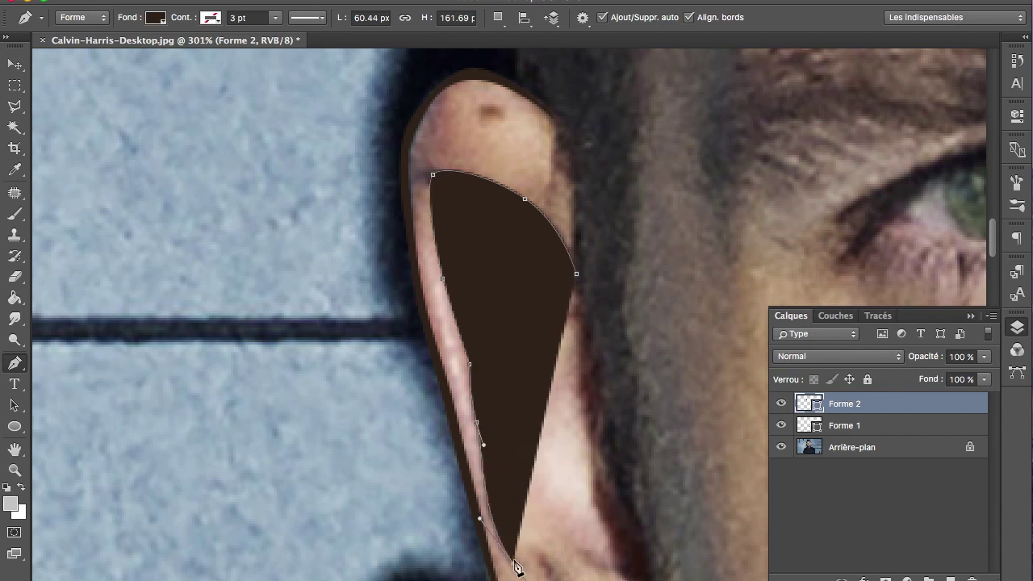
pyautogui.moveTo(493, 489); pyautogui.dragTo(482, 434)
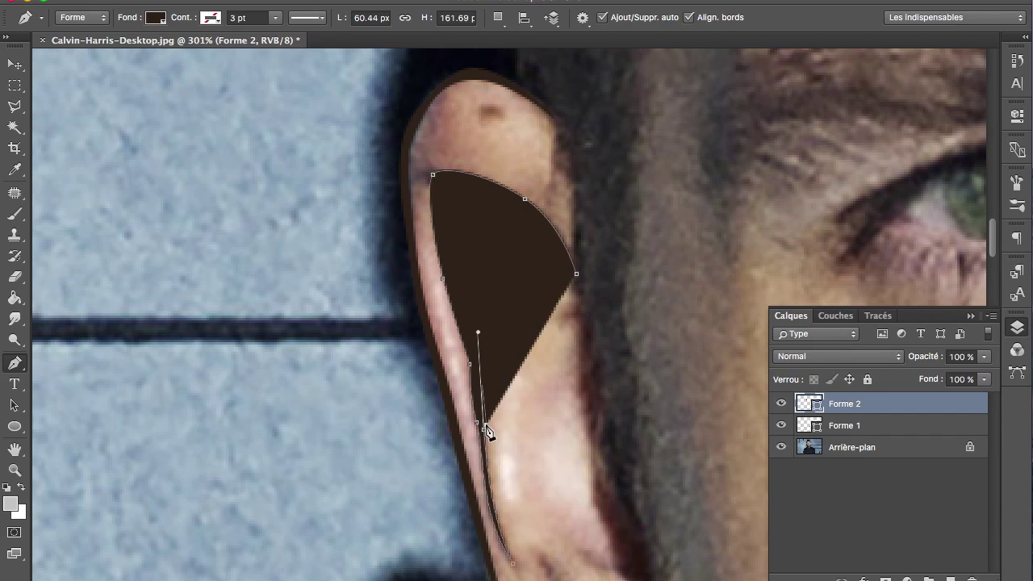
pyautogui.moveTo(476, 361); pyautogui.dragTo(478, 367)
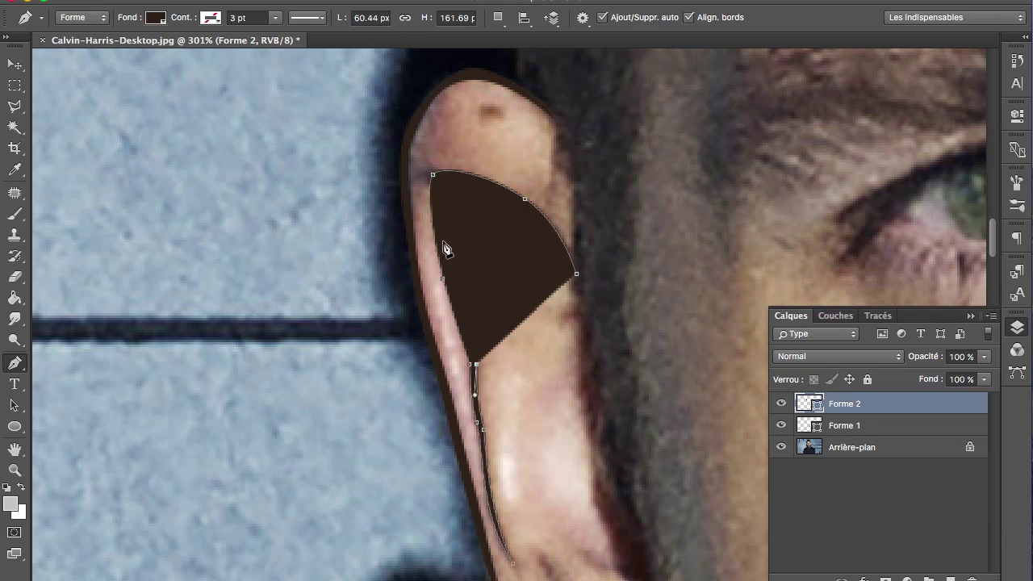
pyautogui.moveTo(434, 199)
pyautogui.mouseDown()
pyautogui.moveTo(493, 190)
pyautogui.moveTo(578, 281)
pyautogui.moveTo(618, 347)
pyautogui.mouseUp()
pyautogui.press('Return')
# Trace a second small closed shape inside the ear fold
pyautogui.click(468, 183)
pyautogui.moveTo(490, 227); pyautogui.dragTo(489, 276)
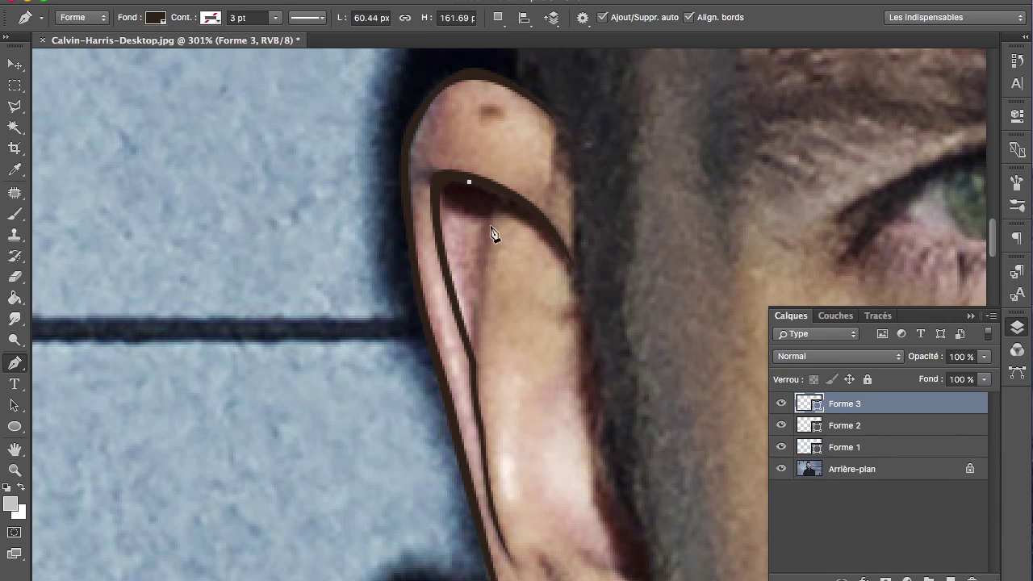
pyautogui.click(473, 354)
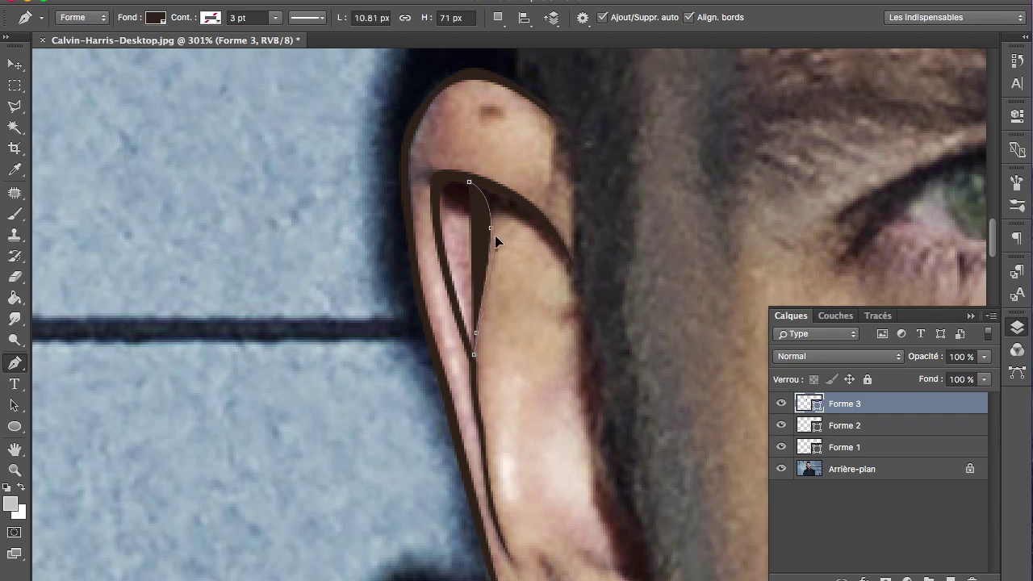
pyautogui.moveTo(495, 237); pyautogui.dragTo(495, 242)
pyautogui.click(430, 181)
pyautogui.press('Return')
# Trace the inner ear fold as a curved shape with three anchor points
pyautogui.hotkey('ctrl', '-')
pyautogui.hotkey('ctrl', '-')
pyautogui.scroll(1, 540, 428)
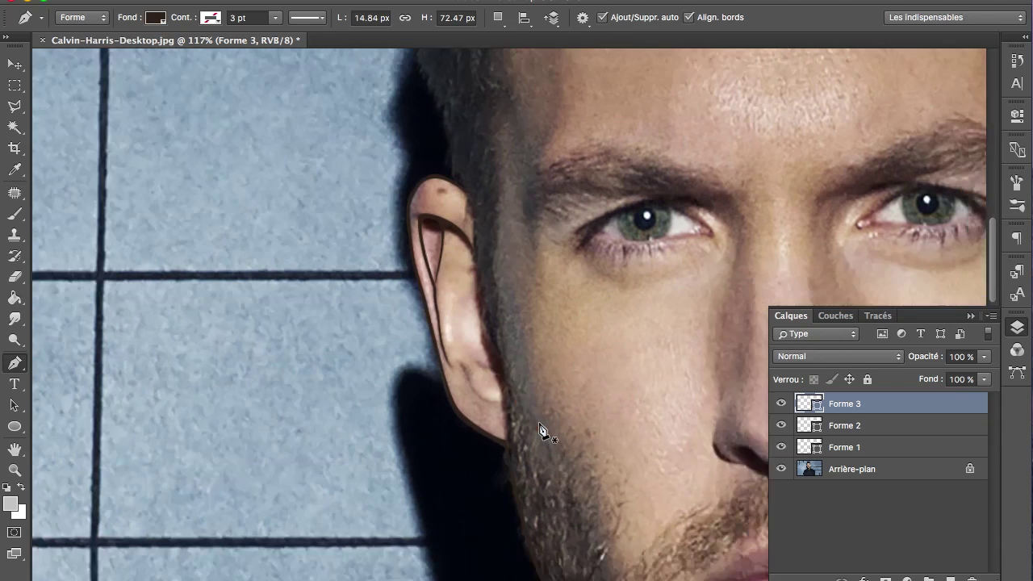
pyautogui.scroll(2, 542, 430)
pyautogui.scroll(3, 542, 430)
pyautogui.scroll(1, 542, 430)
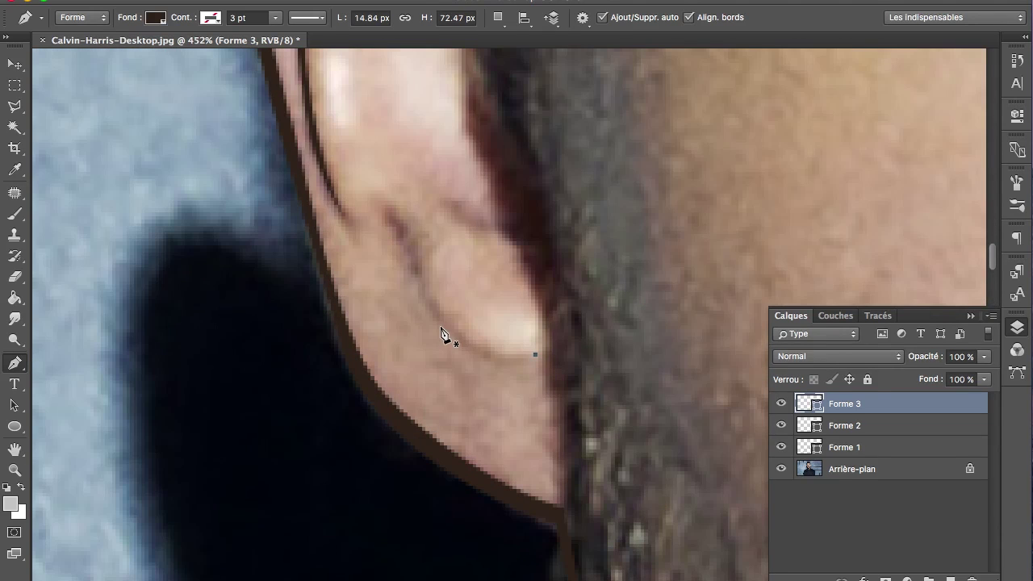
pyautogui.click(476, 347)
pyautogui.click(423, 282)
pyautogui.click(389, 216)
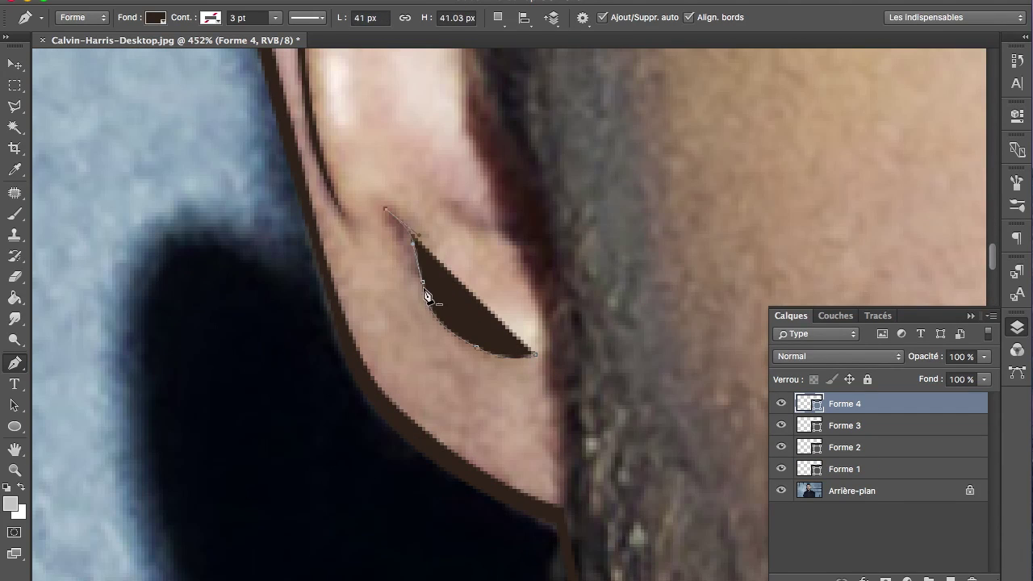
pyautogui.moveTo(435, 359); pyautogui.dragTo(433, 361)
pyautogui.moveTo(535, 354); pyautogui.dragTo(636, 355)
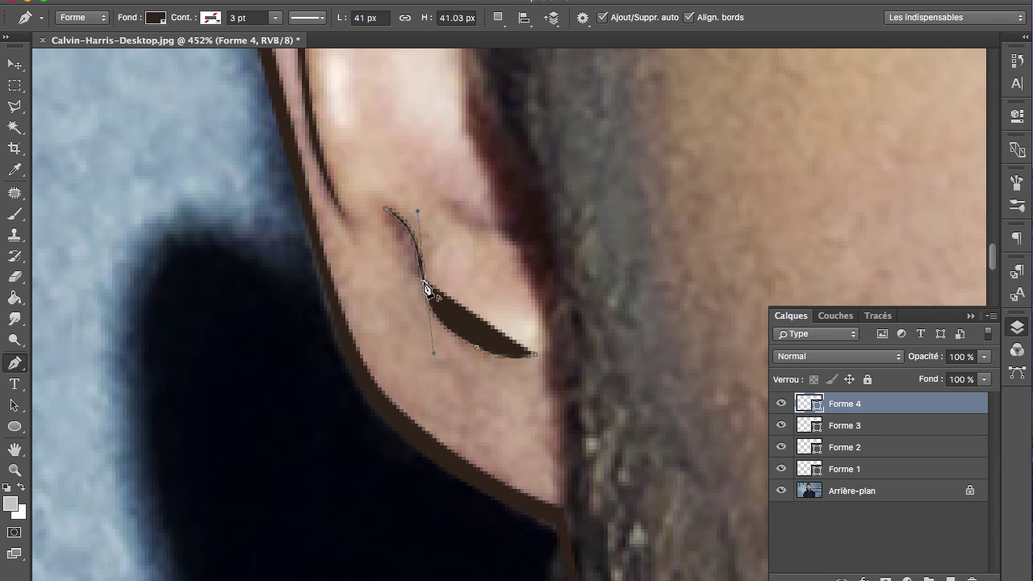
pyautogui.press('Escape')
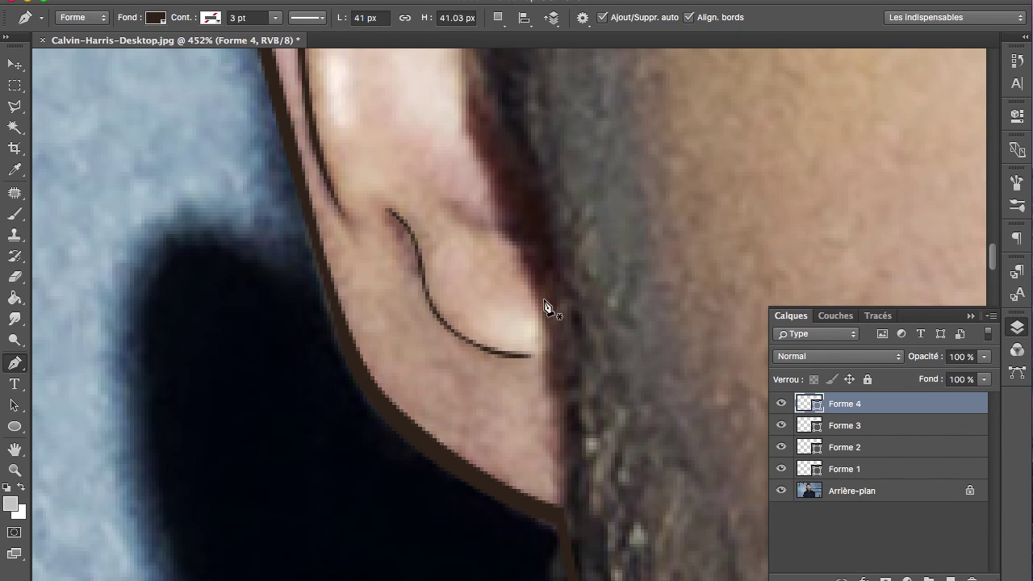
pyautogui.scroll(3, 546, 302)
# Trace the upper ear fold as a closed rounded shape, then fit the whole face in view
pyautogui.click(411, 198)
pyautogui.moveTo(418, 413); pyautogui.dragTo(499, 476)
pyautogui.click(509, 471)
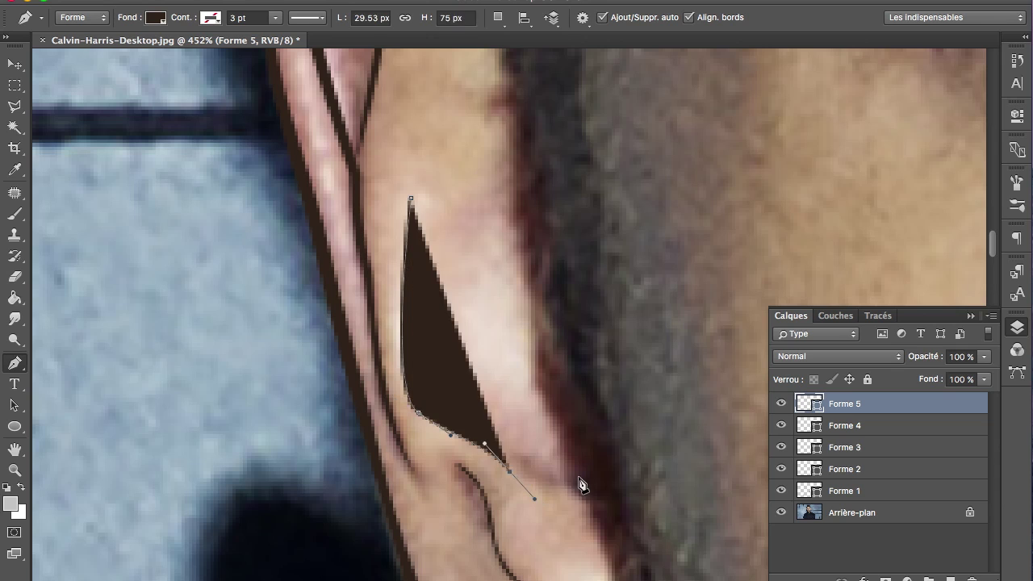
pyautogui.click(572, 476)
pyautogui.click(560, 427)
pyautogui.moveTo(553, 430); pyautogui.dragTo(556, 410)
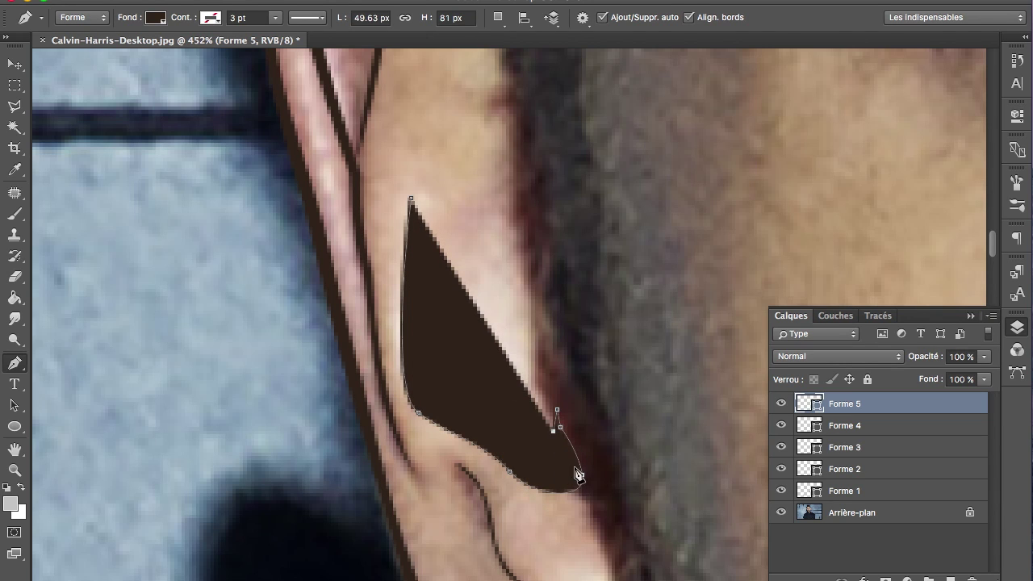
pyautogui.moveTo(513, 463); pyautogui.dragTo(488, 449)
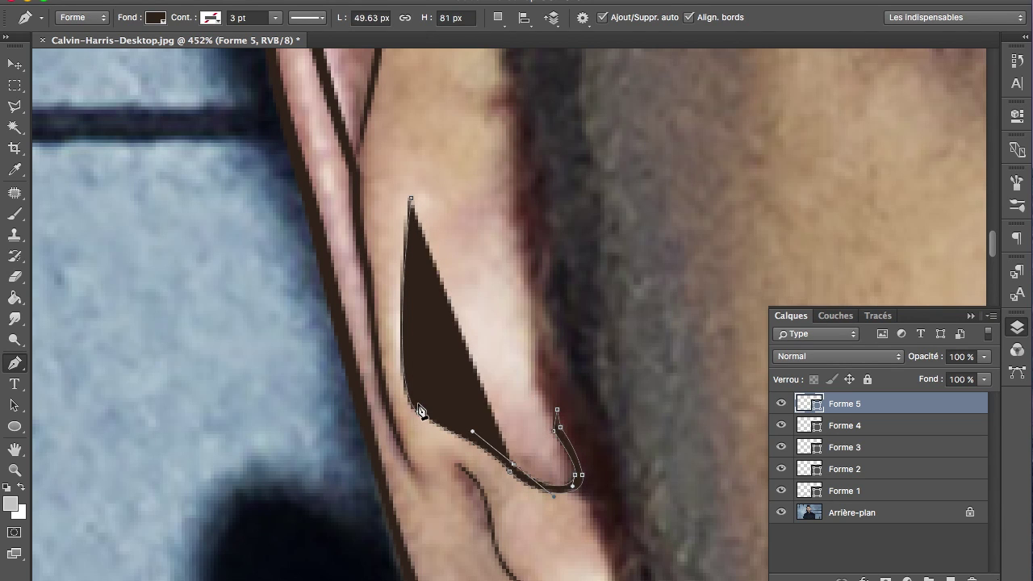
pyautogui.click(411, 198)
pyautogui.press('Return')
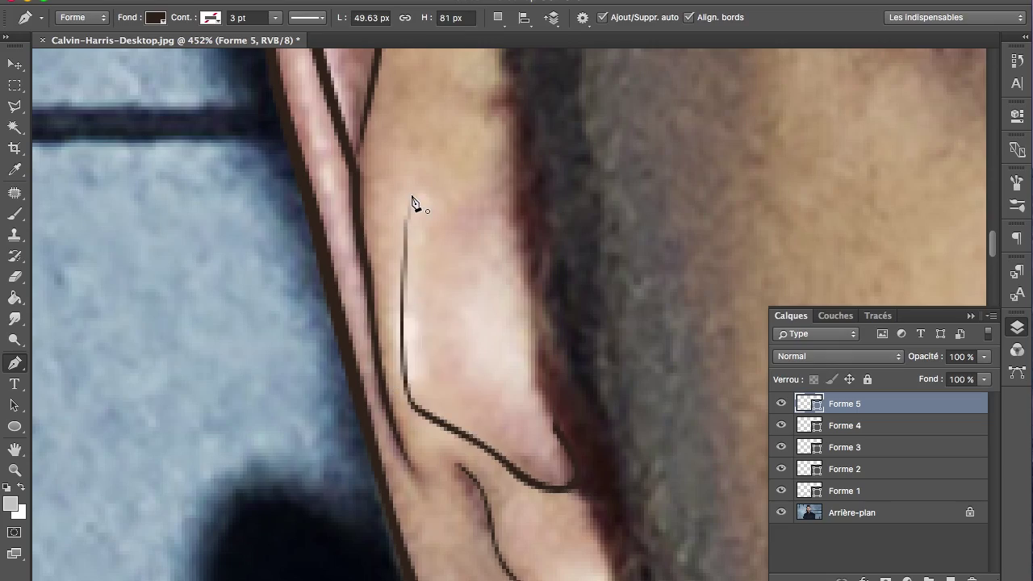
pyautogui.hotkey('ctrl', '0')
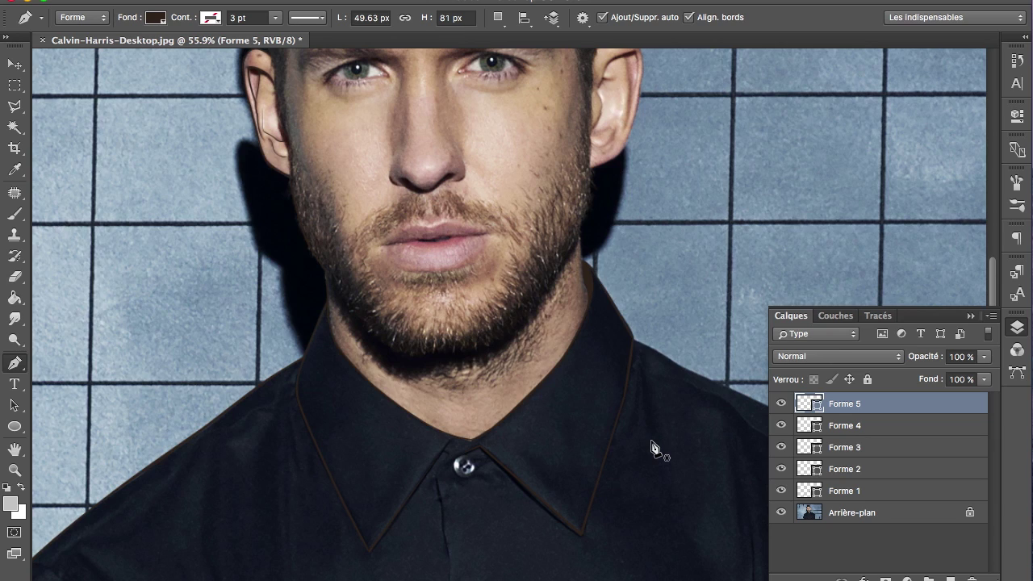
# On new layer Forme 6, trace the jaw edge up to the back of the right ear
pyautogui.scroll(2, 646, 426)
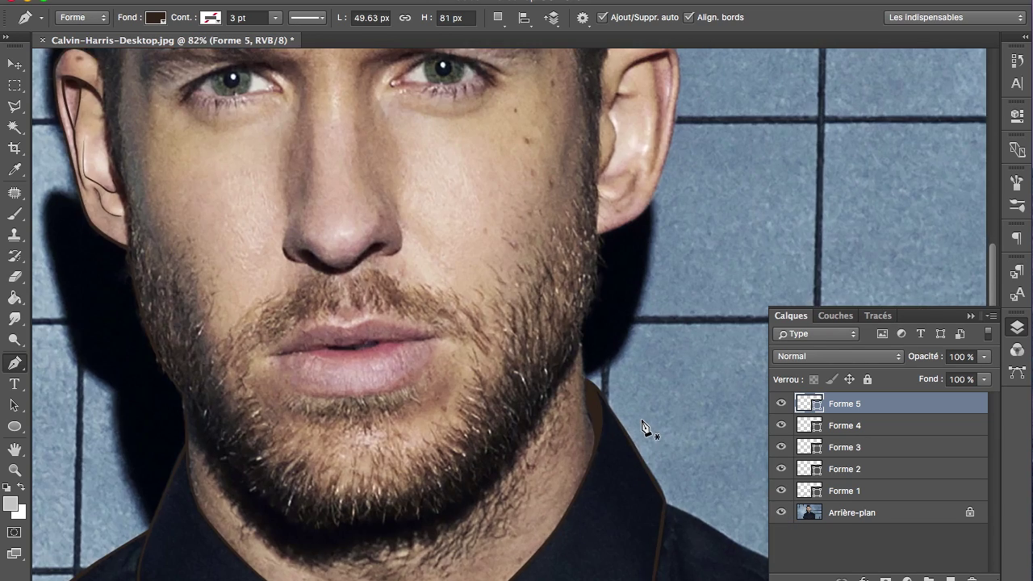
pyautogui.scroll(2, 645, 426)
pyautogui.scroll(-1, 554, 565)
pyautogui.click(562, 526)
pyautogui.click(553, 455)
pyautogui.click(579, 359)
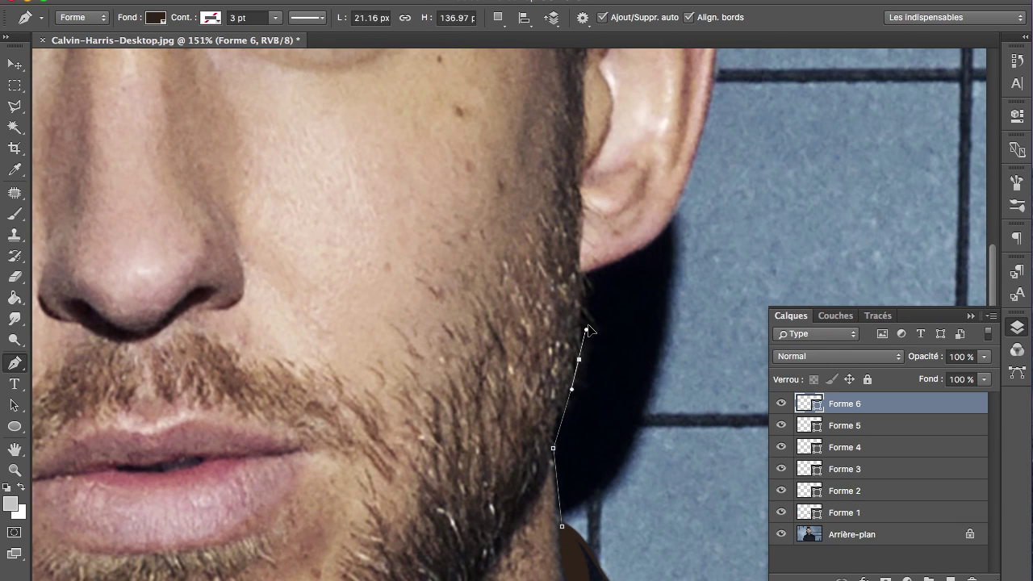
pyautogui.click(585, 274)
pyautogui.moveTo(662, 232); pyautogui.dragTo(689, 208)
# Curve the outline over the top of the ear and along its upper rim
pyautogui.scroll(1, 726, 72)
pyautogui.moveTo(718, 113); pyautogui.dragTo(725, 73)
pyautogui.scroll(5, 723, 73)
pyautogui.moveTo(674, 129)
pyautogui.mouseDown()
pyautogui.moveTo(650, 99)
pyautogui.moveTo(598, 132)
pyautogui.mouseUp()
pyautogui.scroll(3, 598, 132)
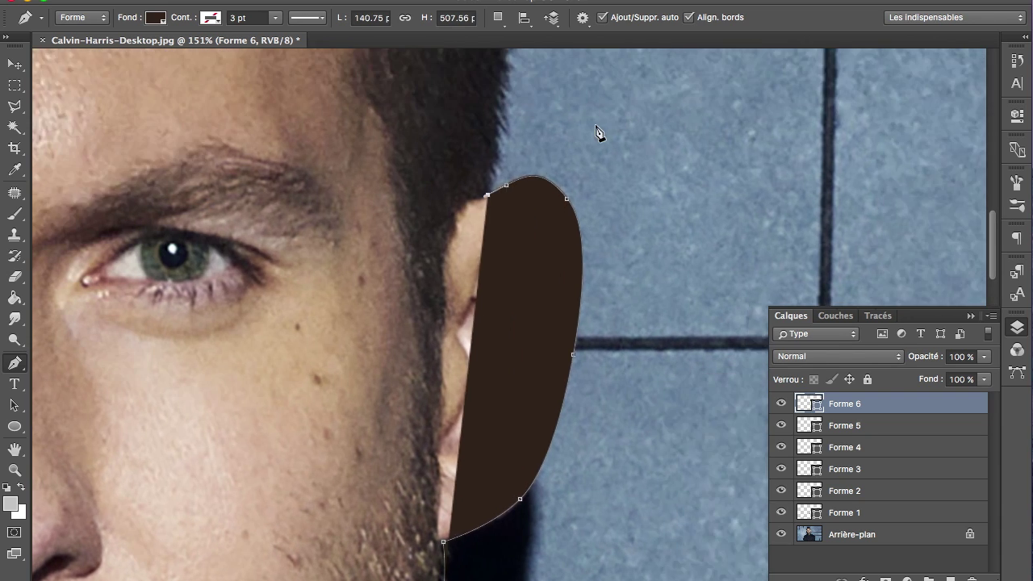
pyautogui.scroll(5, 599, 134)
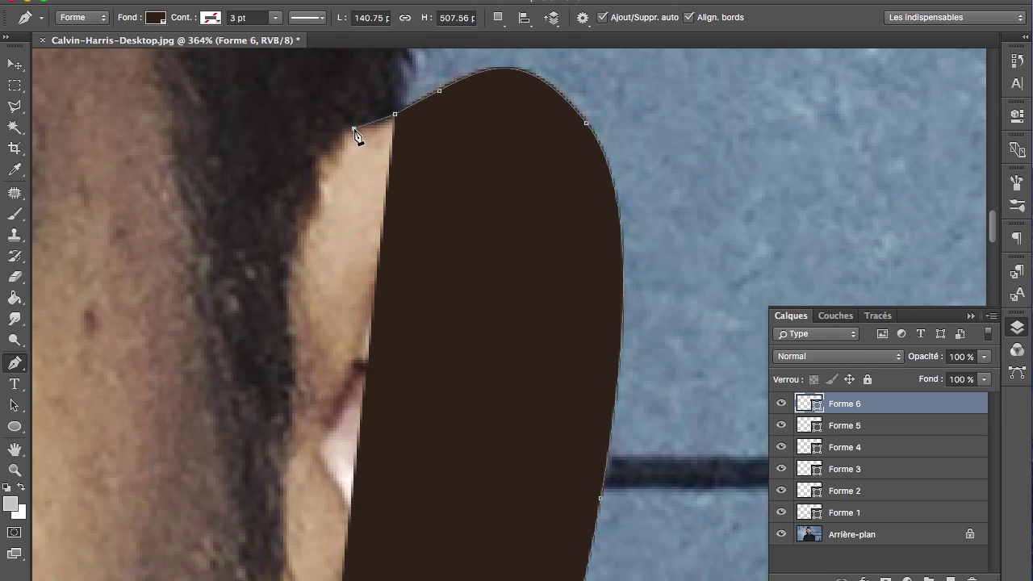
pyautogui.click(344, 146)
pyautogui.click(518, 78)
pyautogui.click(552, 97)
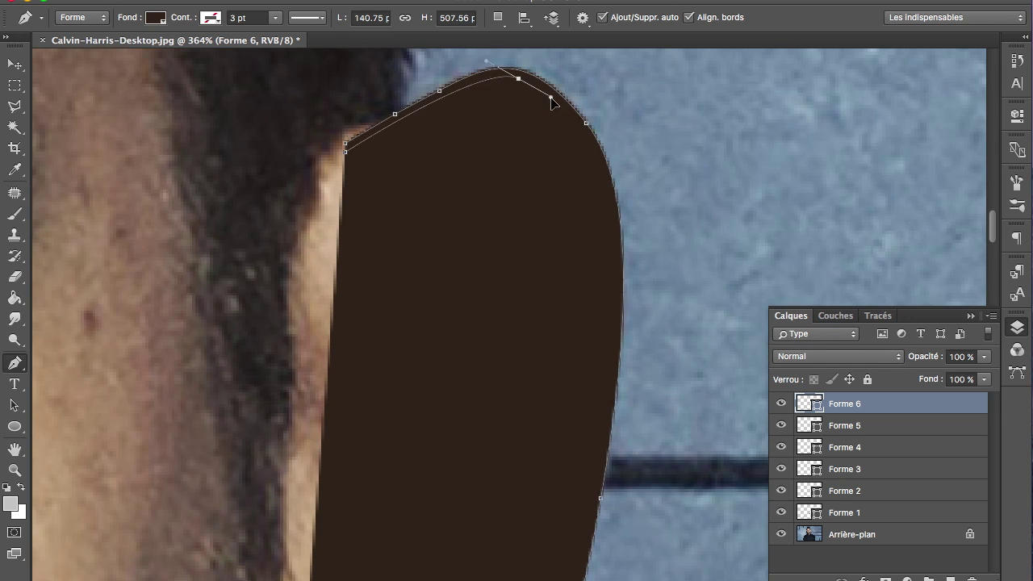
pyautogui.click(609, 189)
pyautogui.moveTo(610, 191); pyautogui.dragTo(639, 276)
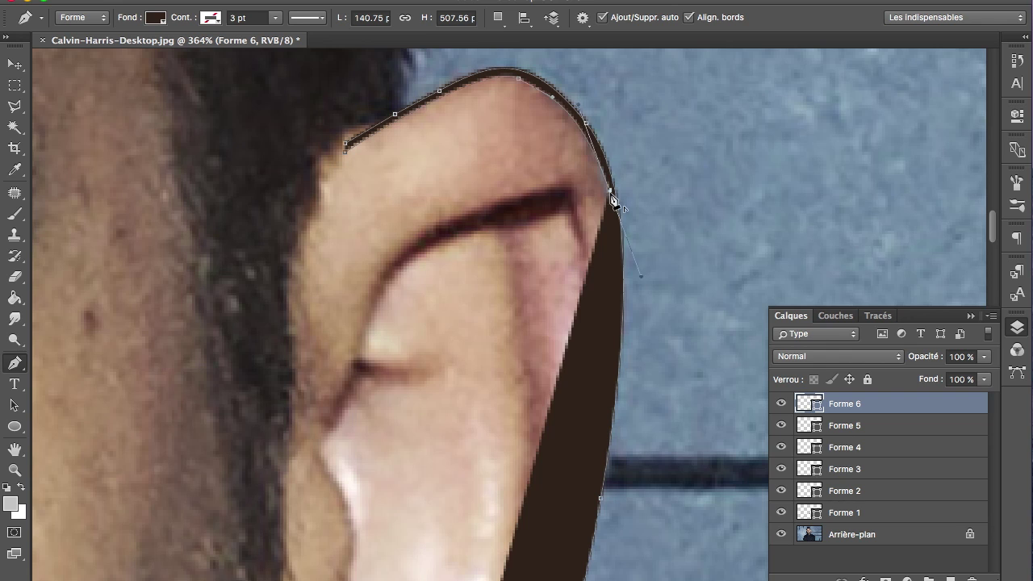
# Continue the curved outline down the ear's outer edge toward the earlobe
pyautogui.scroll(-2, 611, 198)
pyautogui.moveTo(614, 283); pyautogui.dragTo(615, 300)
pyautogui.scroll(-5, 613, 339)
pyautogui.moveTo(598, 364); pyautogui.dragTo(592, 384)
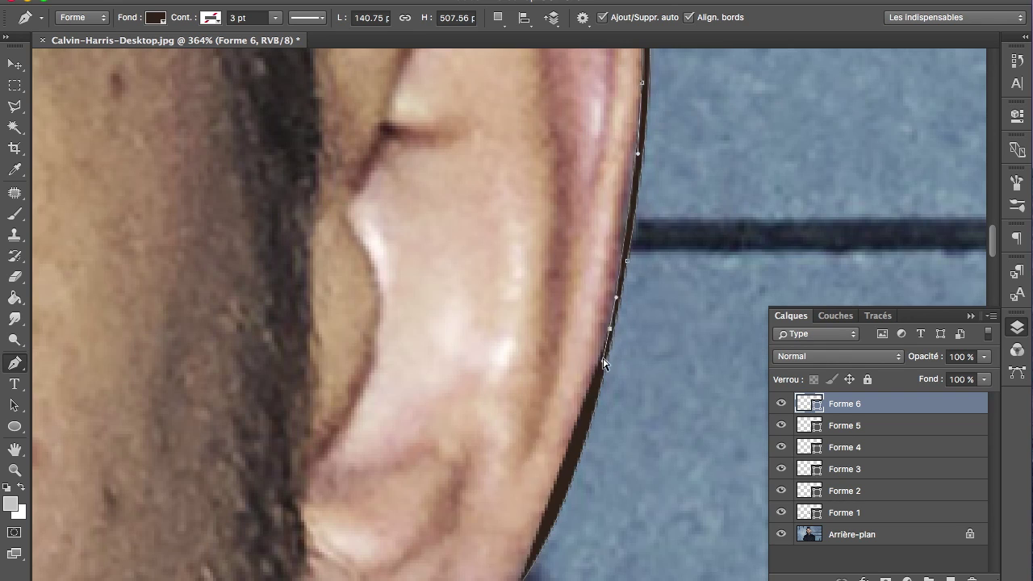
pyautogui.moveTo(569, 476); pyautogui.dragTo(595, 431)
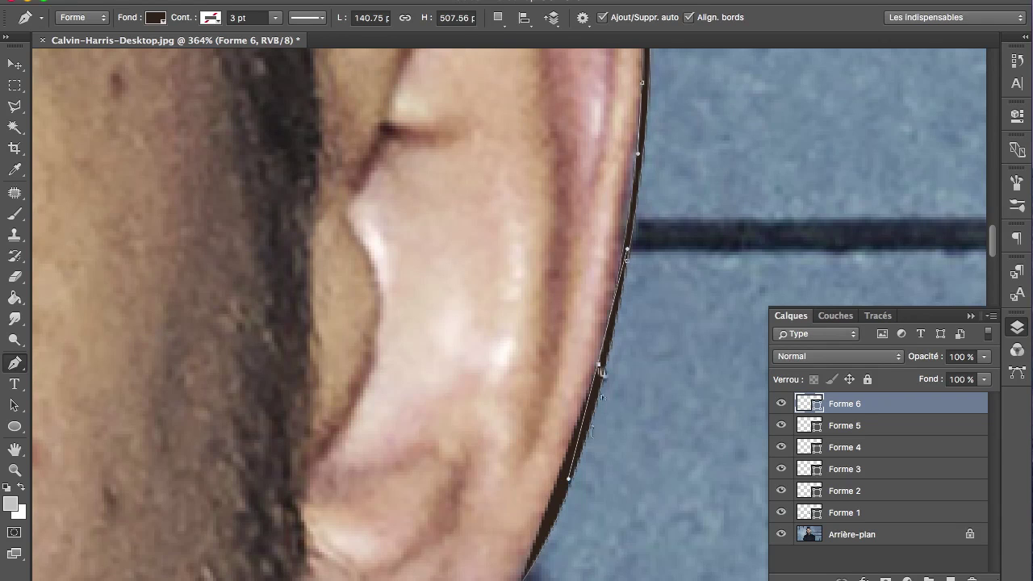
pyautogui.scroll(-4, 601, 373)
pyautogui.moveTo(521, 466); pyautogui.dragTo(435, 569)
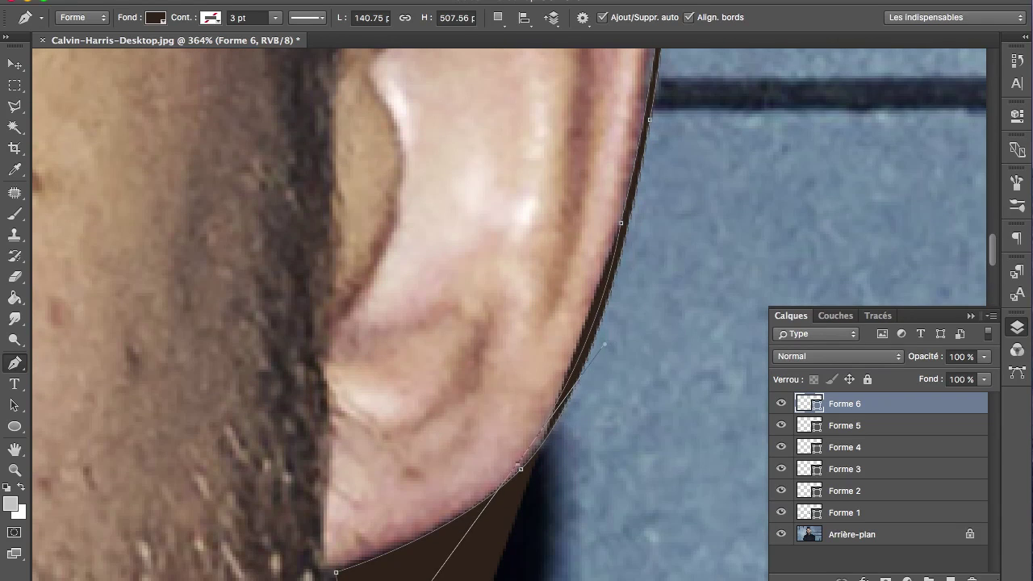
pyautogui.moveTo(507, 478); pyautogui.dragTo(593, 376)
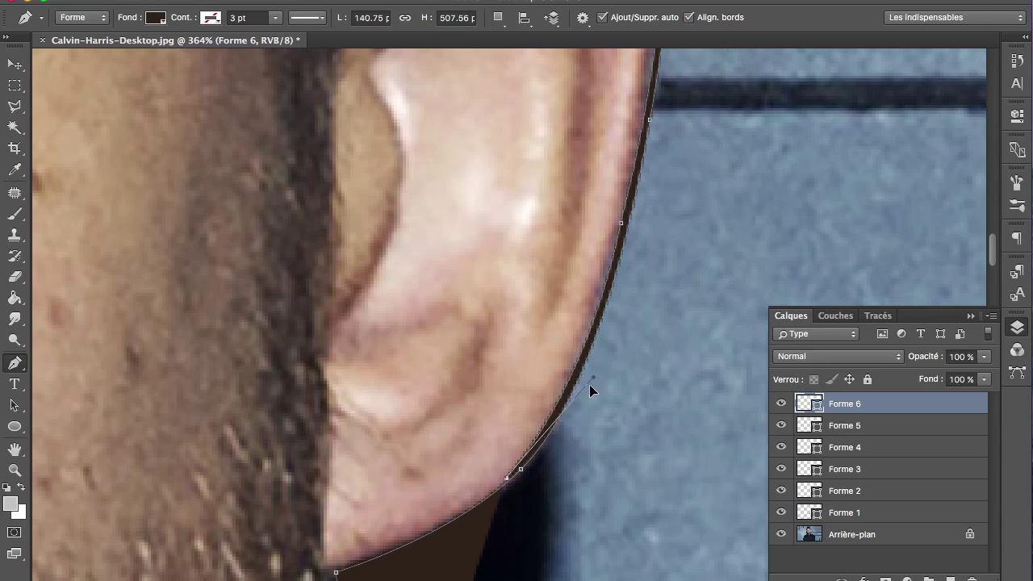
pyautogui.moveTo(326, 564); pyautogui.dragTo(371, 564)
# Add a point on the neck below the ear and close the Forme 6 outline
pyautogui.scroll(-5, 328, 484)
pyautogui.moveTo(328, 449); pyautogui.dragTo(324, 530)
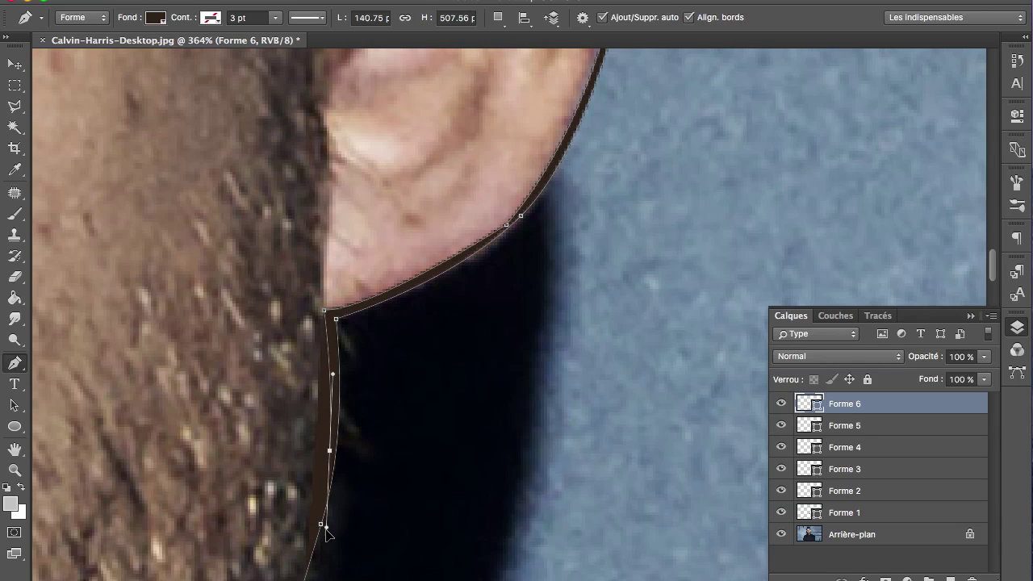
pyautogui.scroll(-3, 339, 461)
pyautogui.scroll(-2, 316, 486)
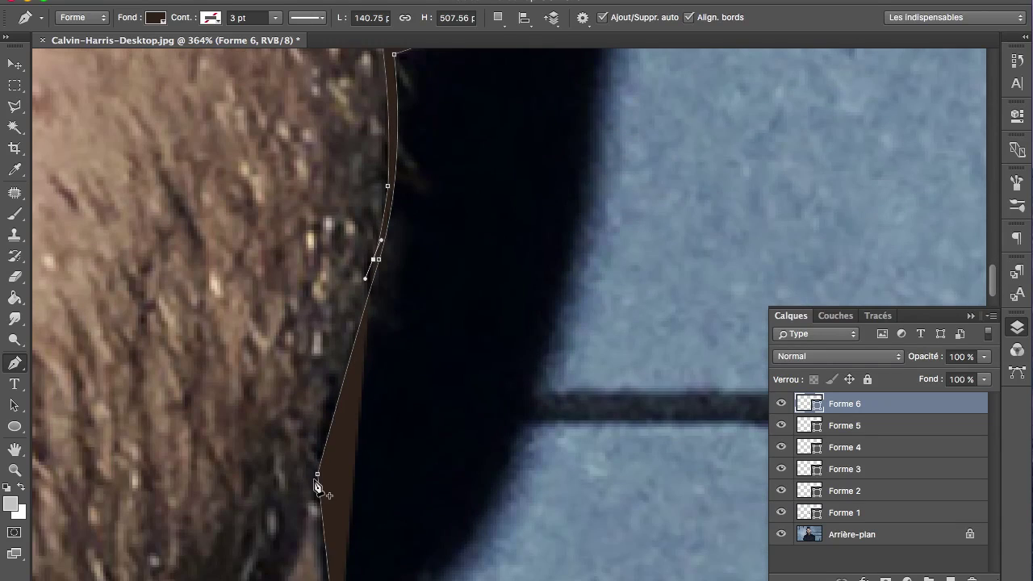
pyautogui.scroll(-6, 323, 404)
pyautogui.click(353, 150)
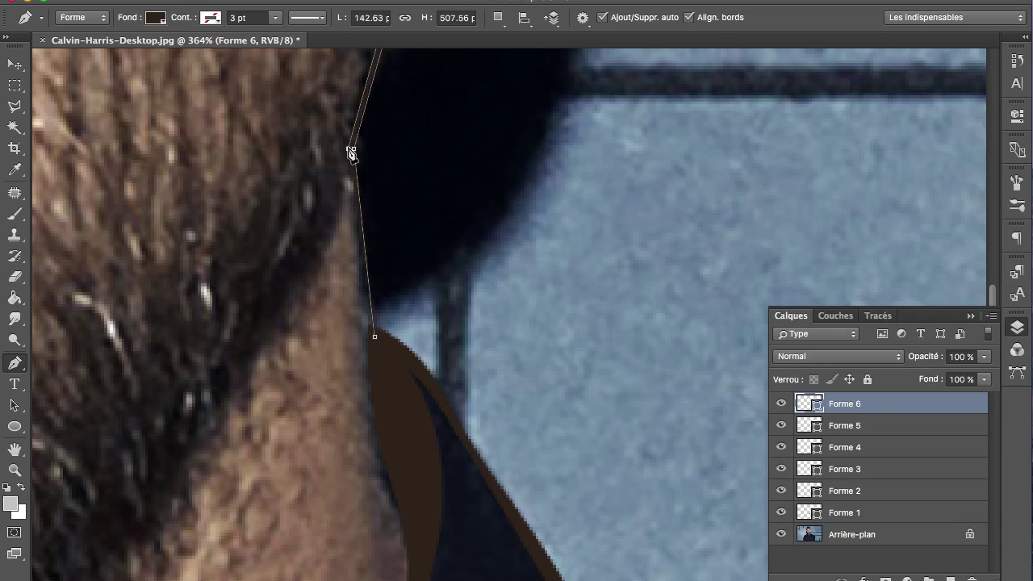
pyautogui.click(373, 357)
pyautogui.scroll(5, 403, 392)
pyautogui.scroll(4, 403, 395)
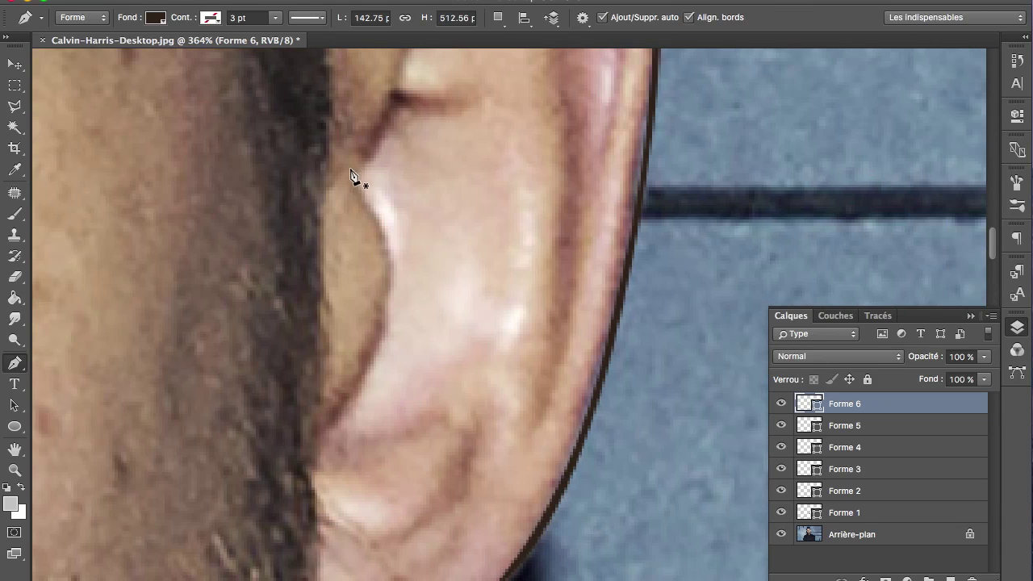
# On new layer Forme 7, trace the right ear's inner curve down to the lower inner ear
pyautogui.click(394, 90)
pyautogui.moveTo(376, 258); pyautogui.dragTo(378, 276)
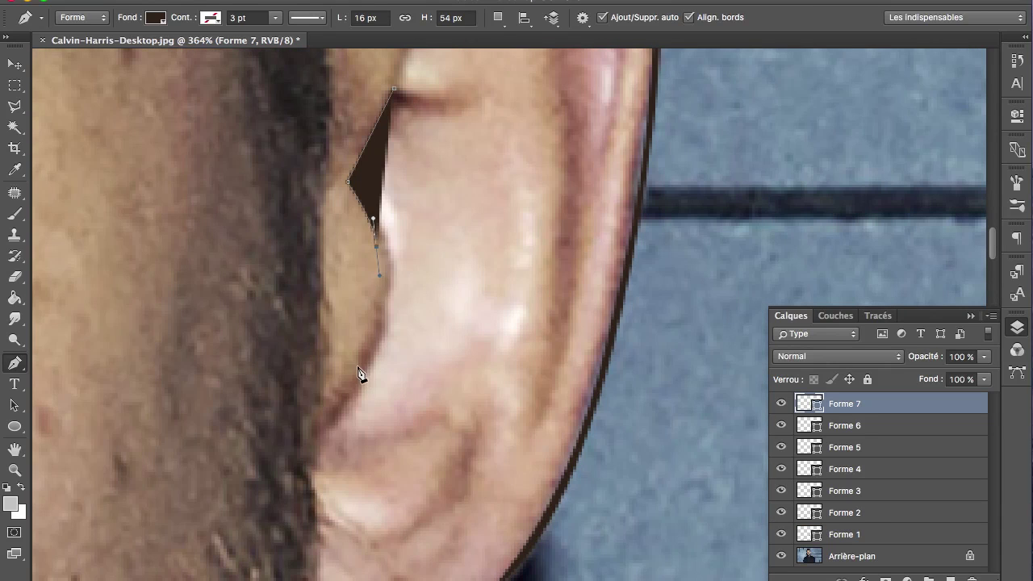
pyautogui.moveTo(356, 371); pyautogui.dragTo(323, 415)
pyautogui.moveTo(346, 465); pyautogui.dragTo(293, 438)
pyautogui.click(440, 408)
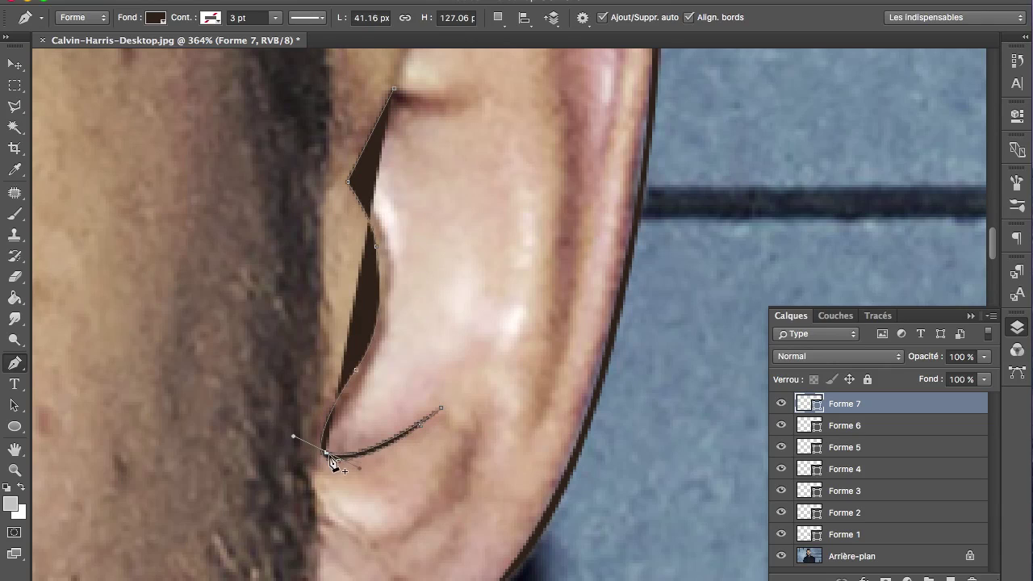
# Refine the inner curve's segments, add a short branch along the upper fold, and finish
pyautogui.moveTo(365, 389); pyautogui.dragTo(353, 397)
pyautogui.moveTo(376, 246); pyautogui.dragTo(405, 320)
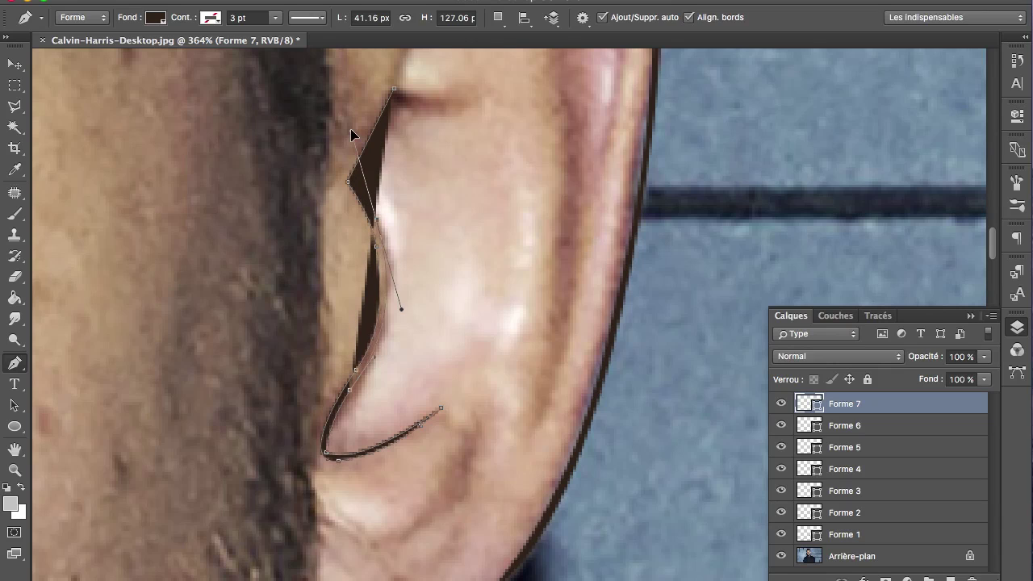
pyautogui.click(359, 188)
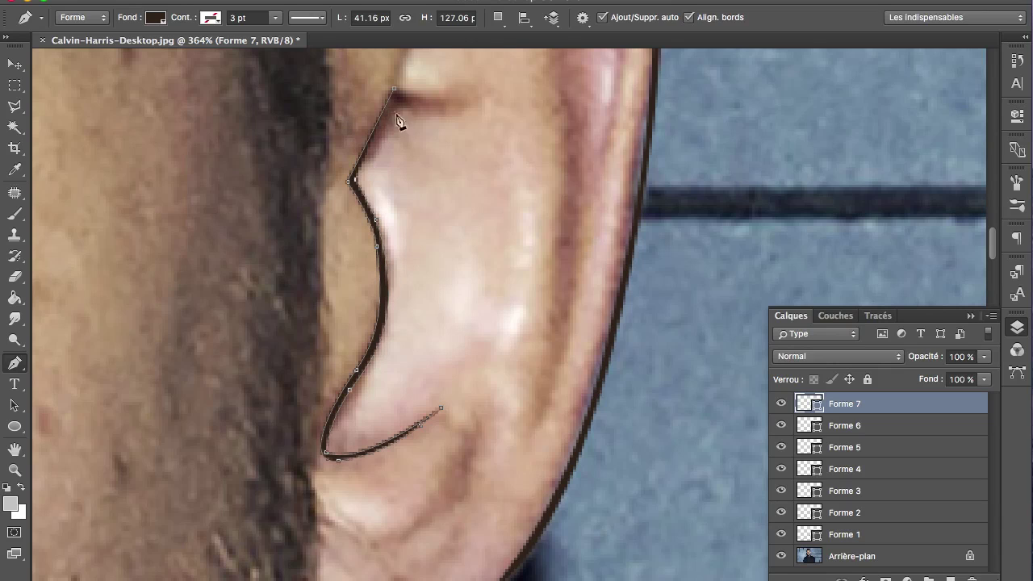
pyautogui.moveTo(388, 117)
pyautogui.mouseDown()
pyautogui.moveTo(403, 157)
pyautogui.moveTo(436, 174)
pyautogui.mouseUp()
pyautogui.moveTo(488, 104); pyautogui.dragTo(498, 84)
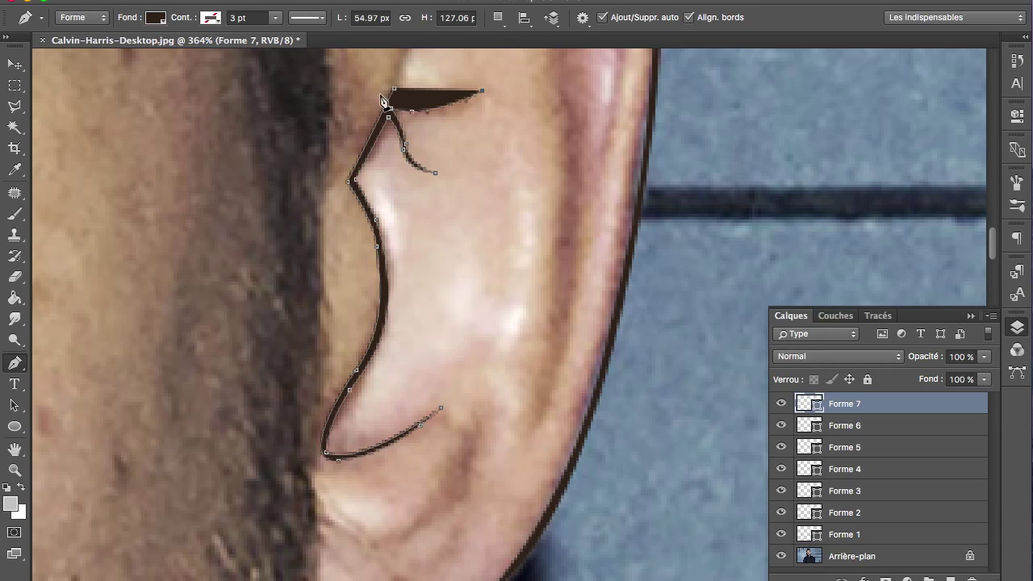
pyautogui.press('Escape')
# Start a new Forme 8 shape along the ear's upper fold
pyautogui.scroll(5, 508, 315)
pyautogui.hscroll(2, 509, 314)
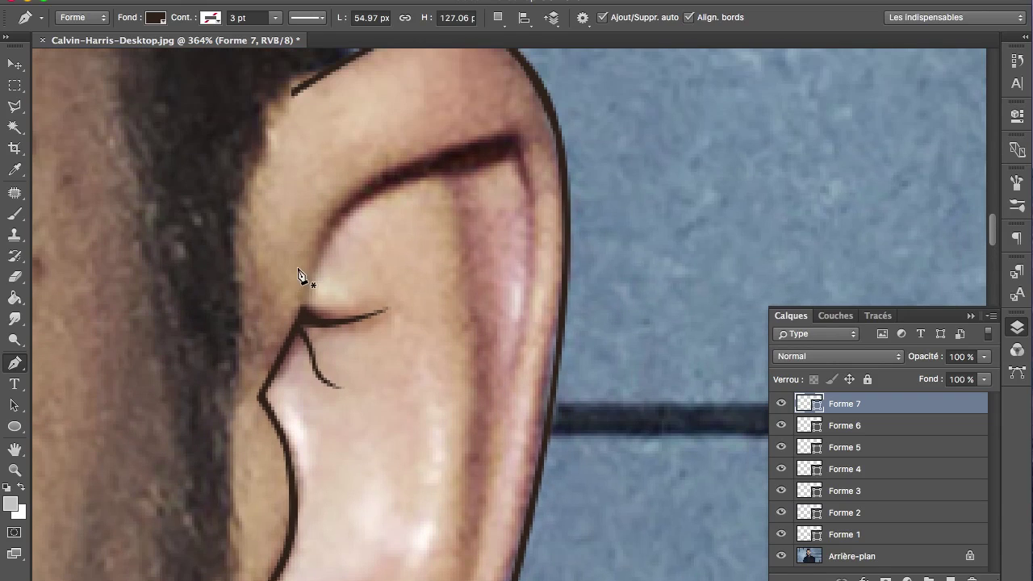
pyautogui.click(306, 283)
pyautogui.moveTo(364, 183); pyautogui.dragTo(430, 147)
# Finish Forme 8 as a thin crescent along the ear's top rim
pyautogui.moveTo(515, 130); pyautogui.dragTo(535, 295)
pyautogui.moveTo(512, 355); pyautogui.dragTo(506, 443)
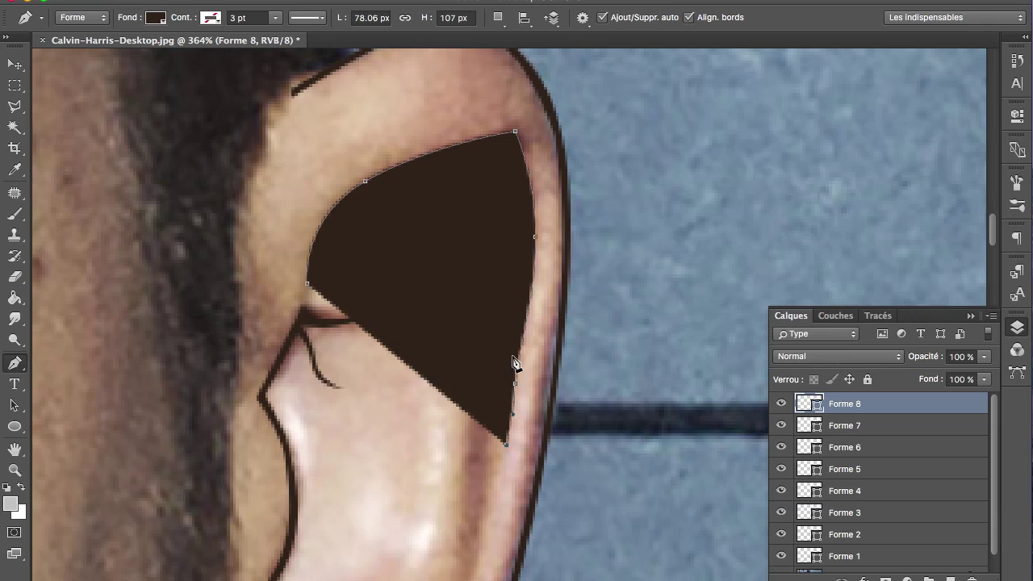
pyautogui.moveTo(523, 181); pyautogui.dragTo(512, 145)
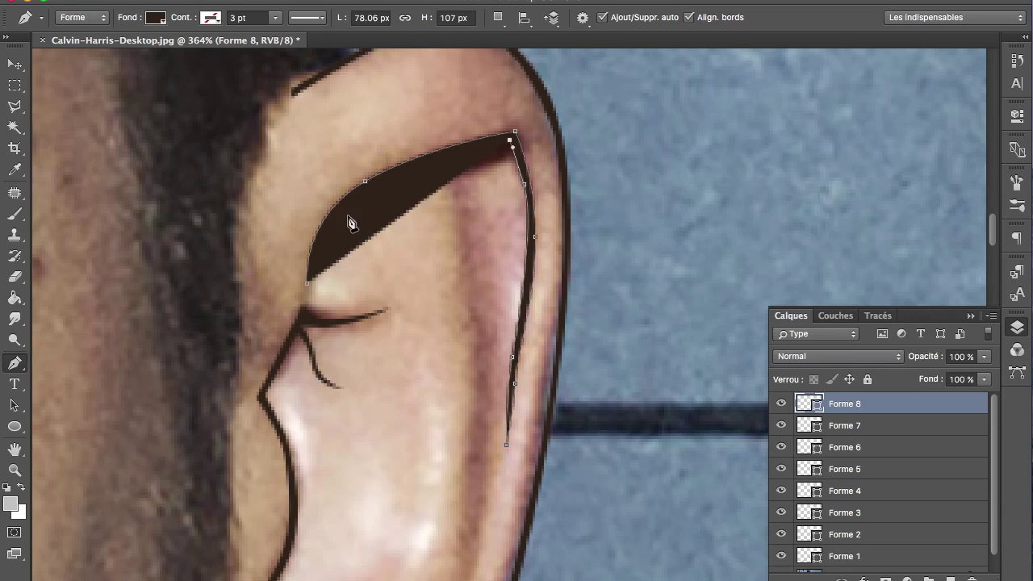
pyautogui.moveTo(307, 282); pyautogui.dragTo(304, 412)
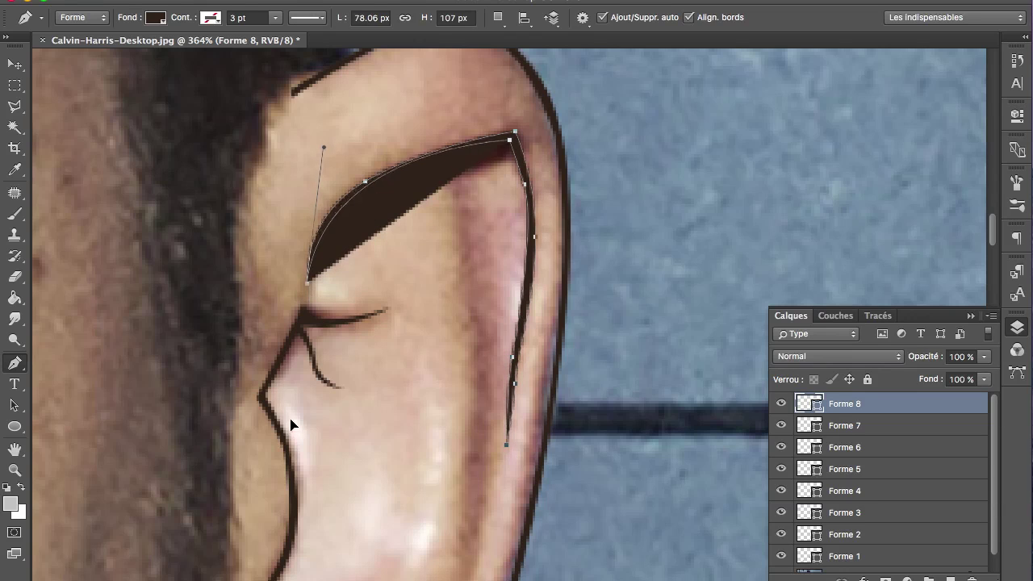
pyautogui.press('Escape')
# Start Forme 9 along the inner ear ridge with anchors running downward
pyautogui.click(450, 177)
pyautogui.moveTo(473, 322)
pyautogui.mouseDown()
pyautogui.moveTo(472, 403)
pyautogui.moveTo(456, 433)
pyautogui.mouseUp()
pyautogui.scroll(-3, 471, 403)
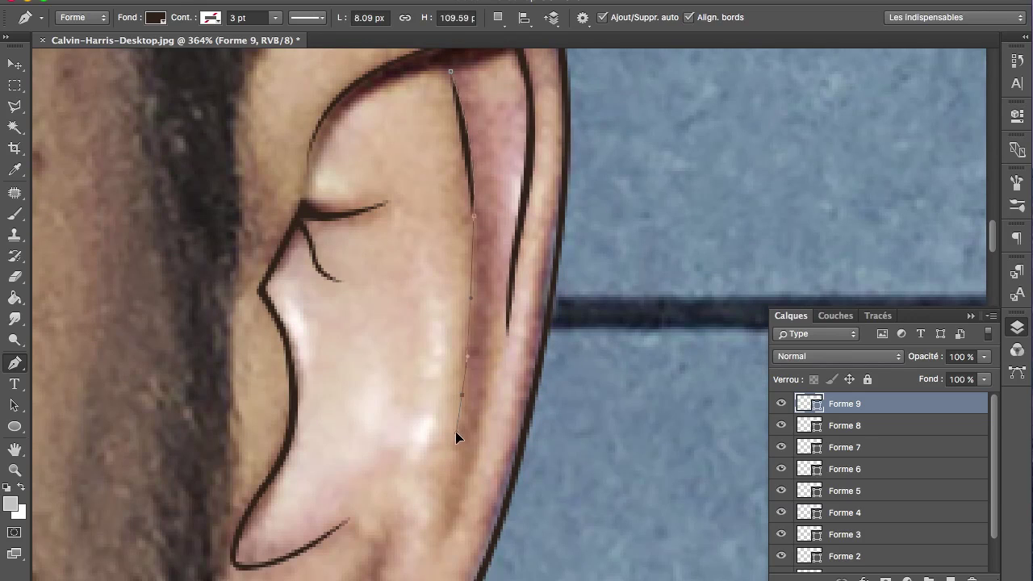
pyautogui.click(439, 503)
pyautogui.click(441, 544)
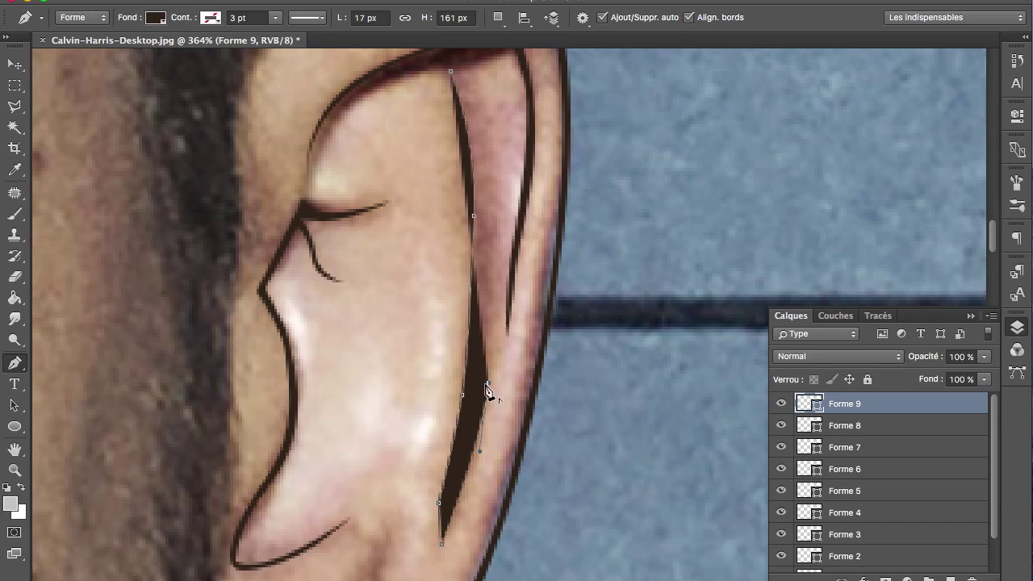
pyautogui.scroll(-5, 487, 392)
pyautogui.moveTo(440, 353); pyautogui.dragTo(401, 417)
pyautogui.click(431, 311)
# Curve the Forme 9 ridge into a thin stroke and finish it
pyautogui.scroll(3, 432, 208)
pyautogui.hscroll(1, 432, 209)
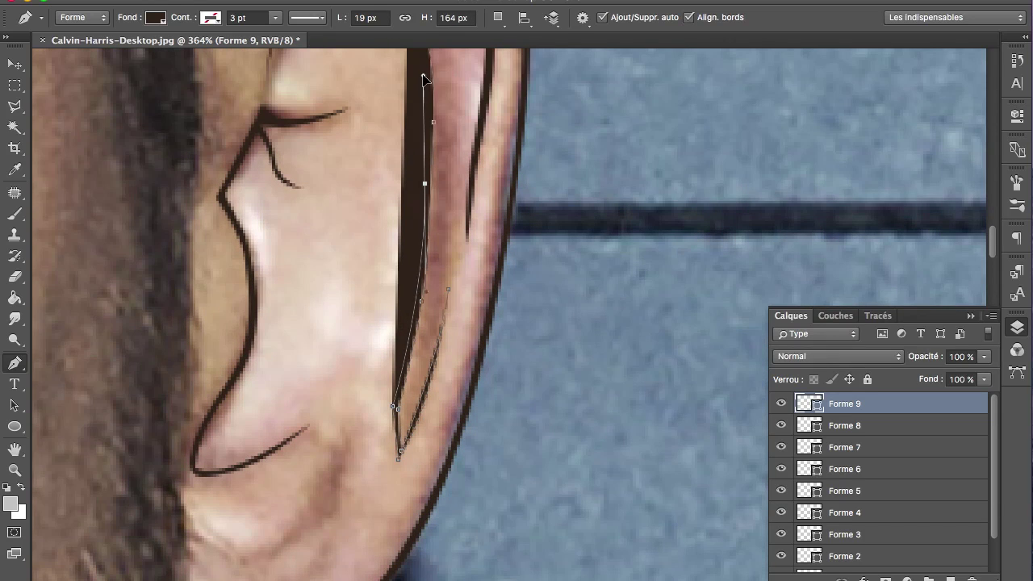
pyautogui.moveTo(427, 52); pyautogui.dragTo(428, 189)
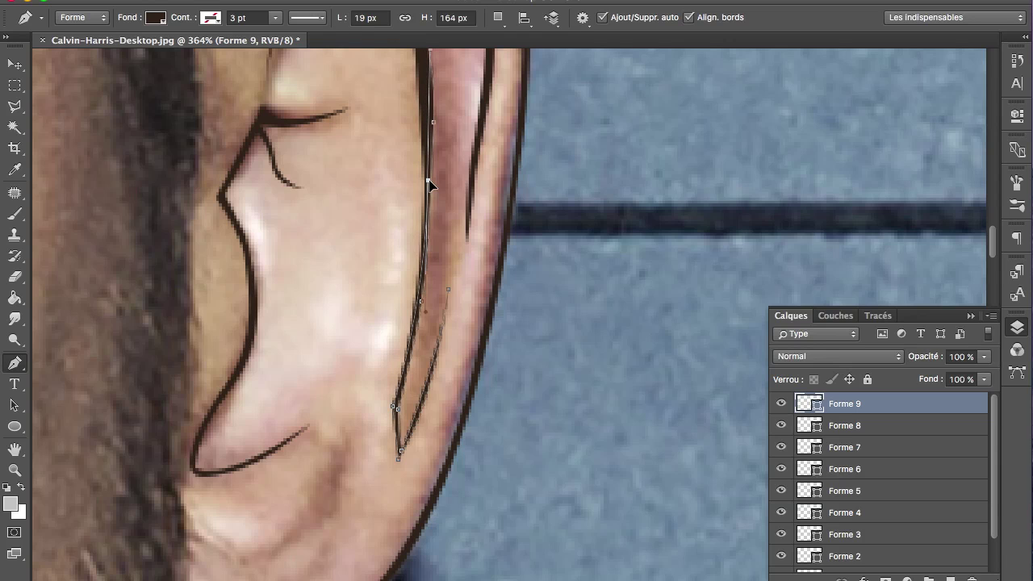
pyautogui.scroll(3, 431, 185)
pyautogui.hscroll(1, 431, 184)
pyautogui.moveTo(381, 89); pyautogui.dragTo(365, 63)
pyautogui.scroll(3, 365, 81)
pyautogui.scroll(1, 367, 128)
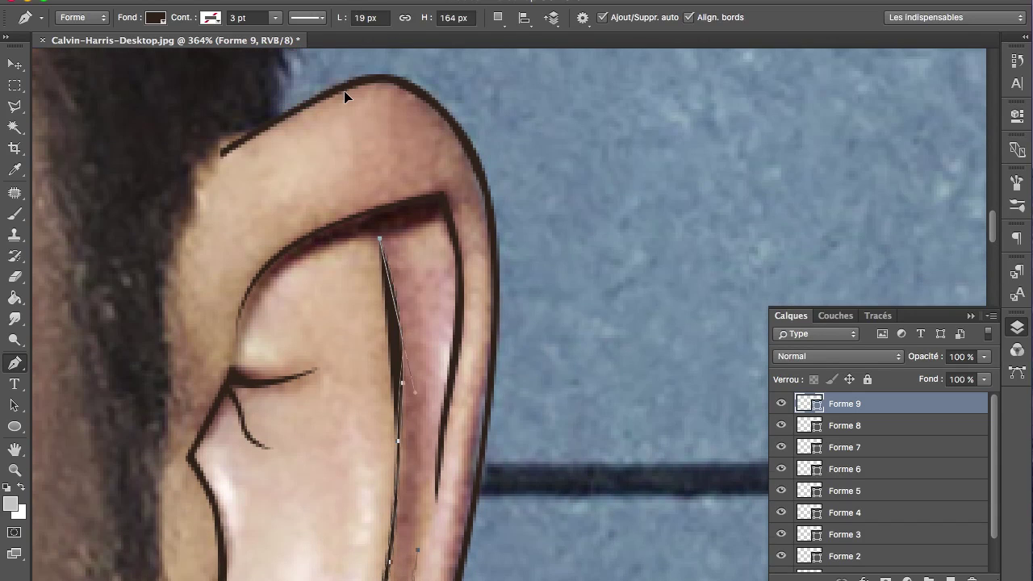
pyautogui.press('Return')
# Draw Forme 10 as a thin crescent stroke along the lower ear fold
pyautogui.scroll(-8, 506, 416)
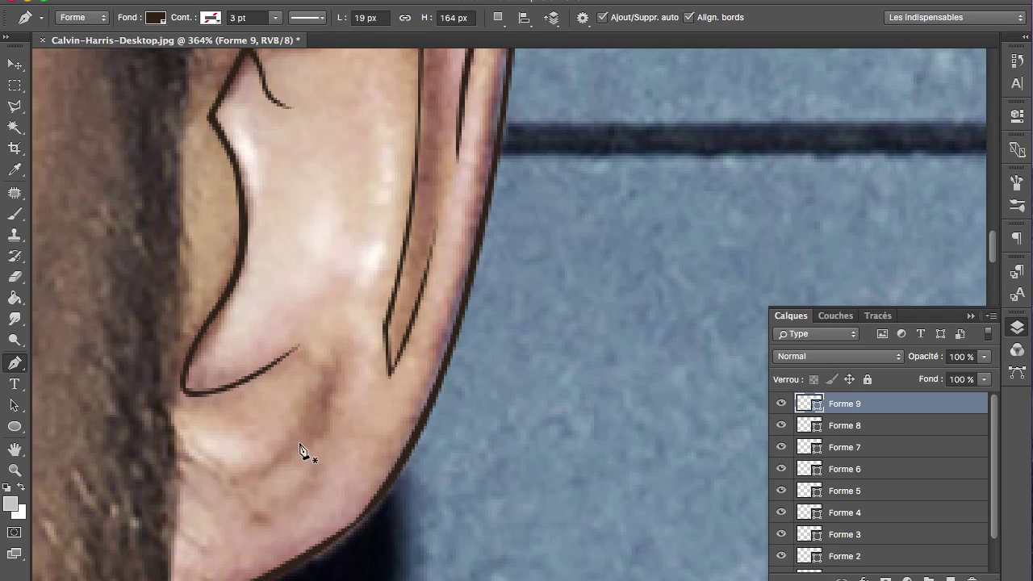
pyautogui.moveTo(212, 469); pyautogui.dragTo(234, 479)
pyautogui.moveTo(335, 370); pyautogui.dragTo(327, 394)
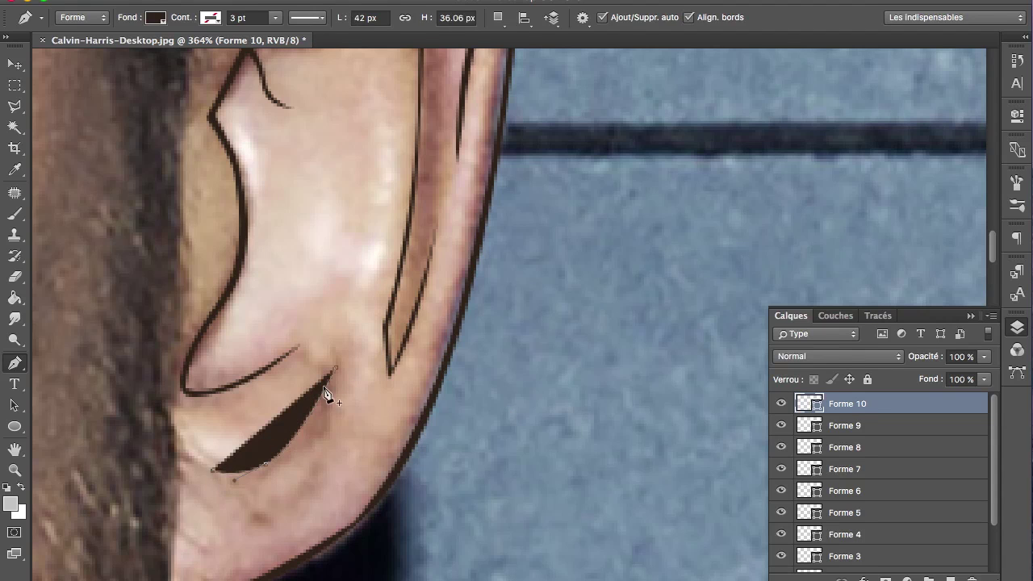
pyautogui.moveTo(296, 453); pyautogui.dragTo(340, 395)
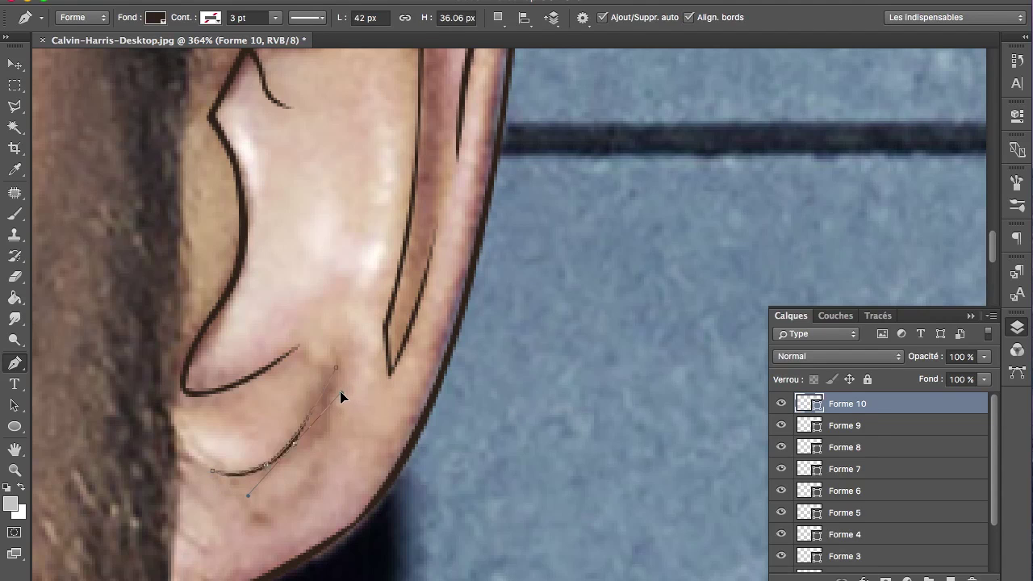
pyautogui.moveTo(278, 490); pyautogui.dragTo(295, 487)
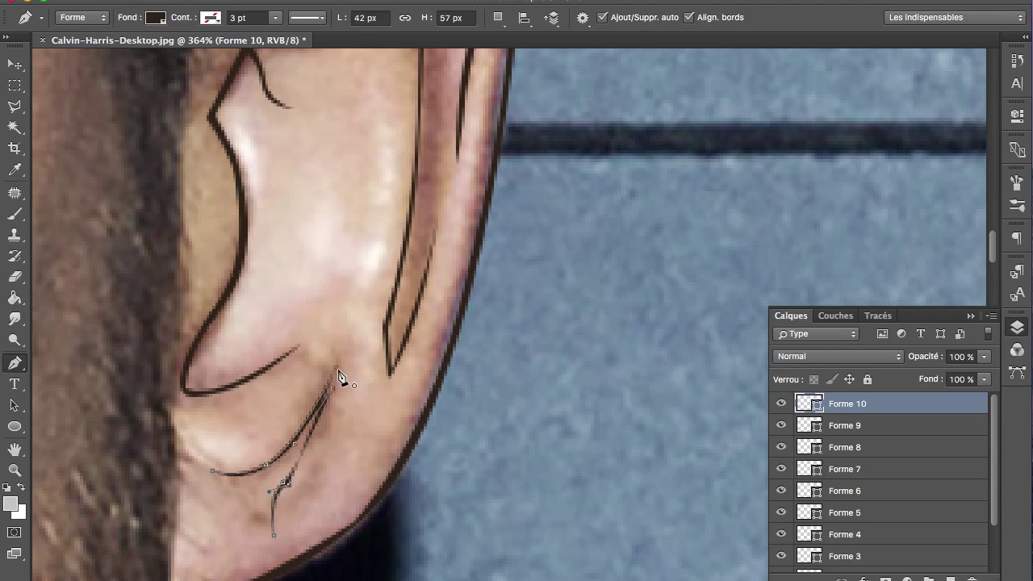
pyautogui.keyDown('ctrl'); pyautogui.click(325, 346); pyautogui.keyUp('ctrl')
pyautogui.scroll(-6, 334, 353)
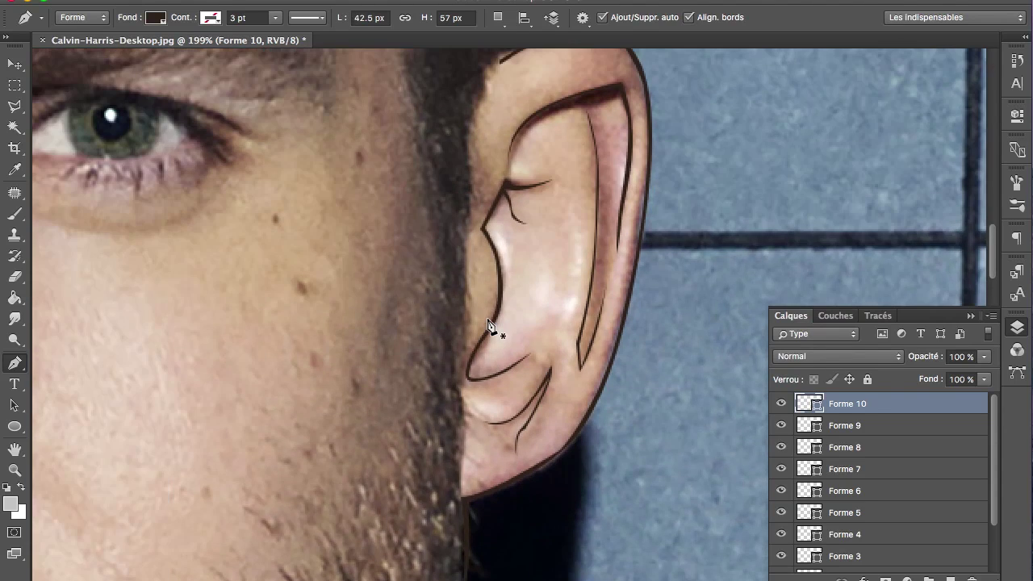
# Zoom out, briefly hide the photo to check the traced ear lines, then zoom back in
pyautogui.scroll(-5, 488, 326)
pyautogui.scroll(-4, 487, 326)
pyautogui.scroll(-1, 488, 327)
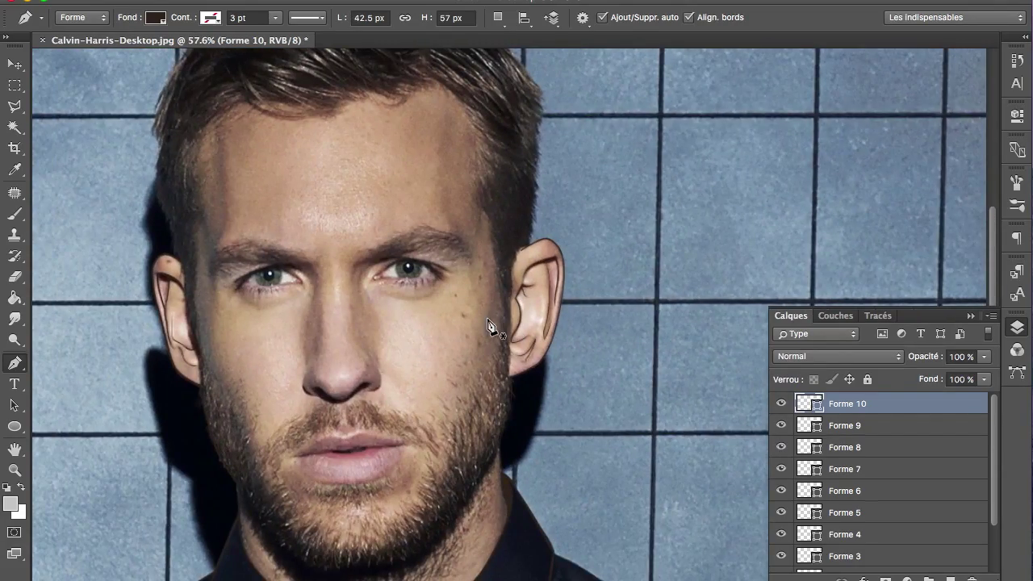
pyautogui.scroll(-3, 861, 491)
pyautogui.click(780, 561)
pyautogui.click(780, 561)
pyautogui.scroll(4, 422, 473)
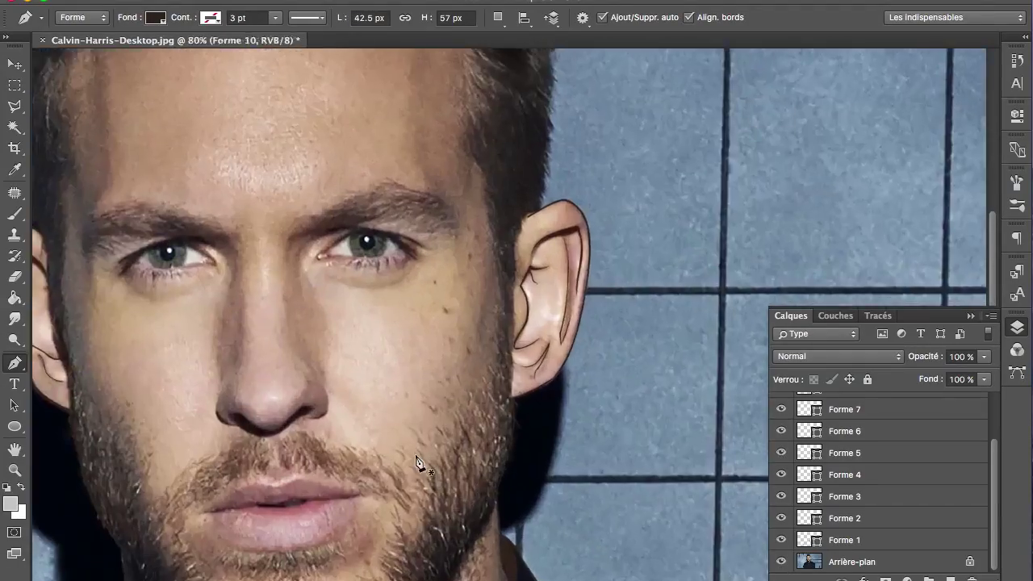
pyautogui.scroll(2, 417, 461)
pyautogui.scroll(4, 416, 461)
pyautogui.scroll(2, 416, 462)
pyautogui.scroll(2, 392, 306)
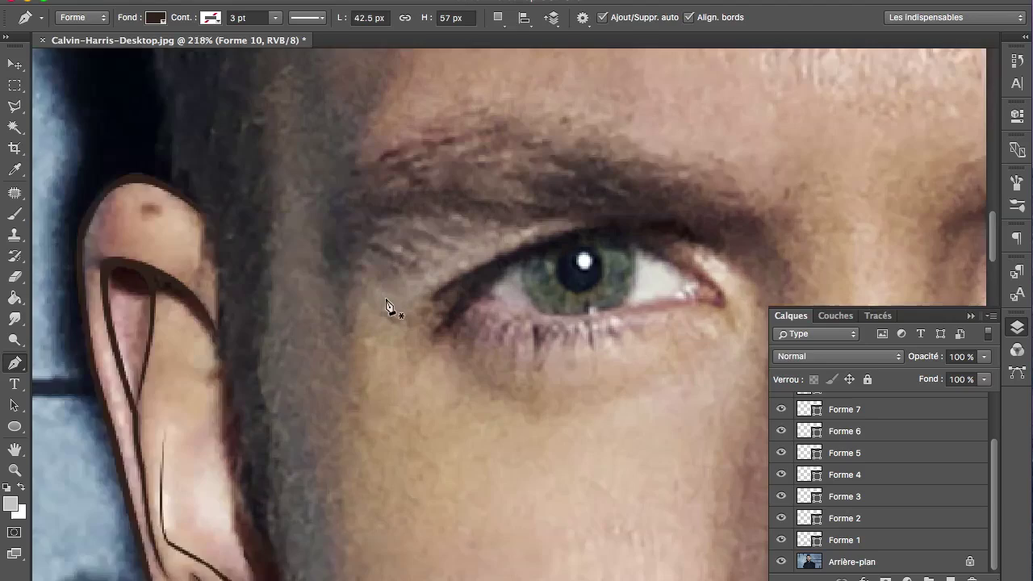
pyautogui.scroll(2, 482, 255)
# Begin Forme 11 at the eyebrow's outer end and trace along the brow's upper edge
pyautogui.moveTo(546, 292); pyautogui.dragTo(504, 240)
pyautogui.click(526, 254)
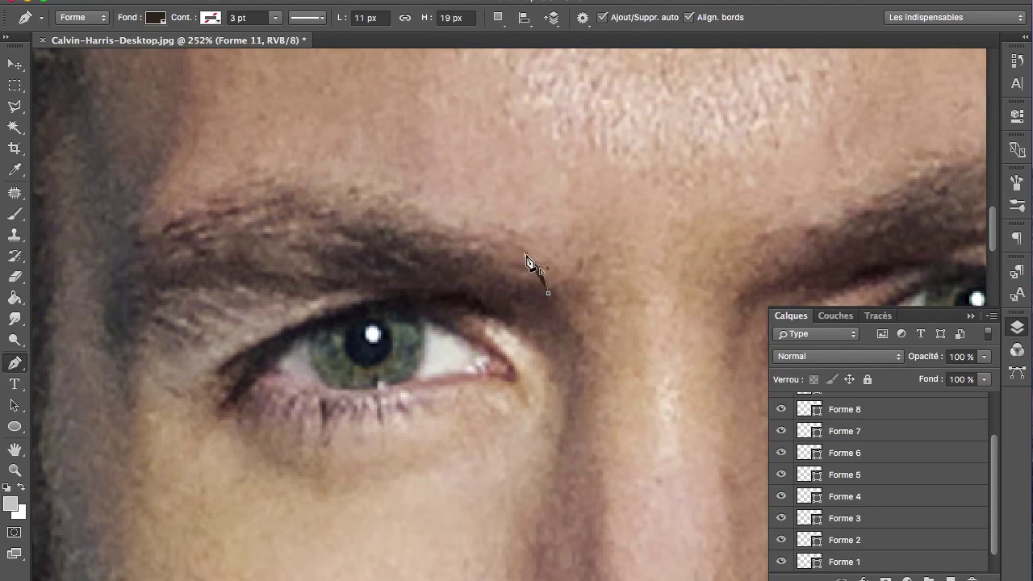
pyautogui.scroll(2, 534, 259)
pyautogui.scroll(2, 564, 242)
pyautogui.moveTo(593, 227); pyautogui.dragTo(580, 212)
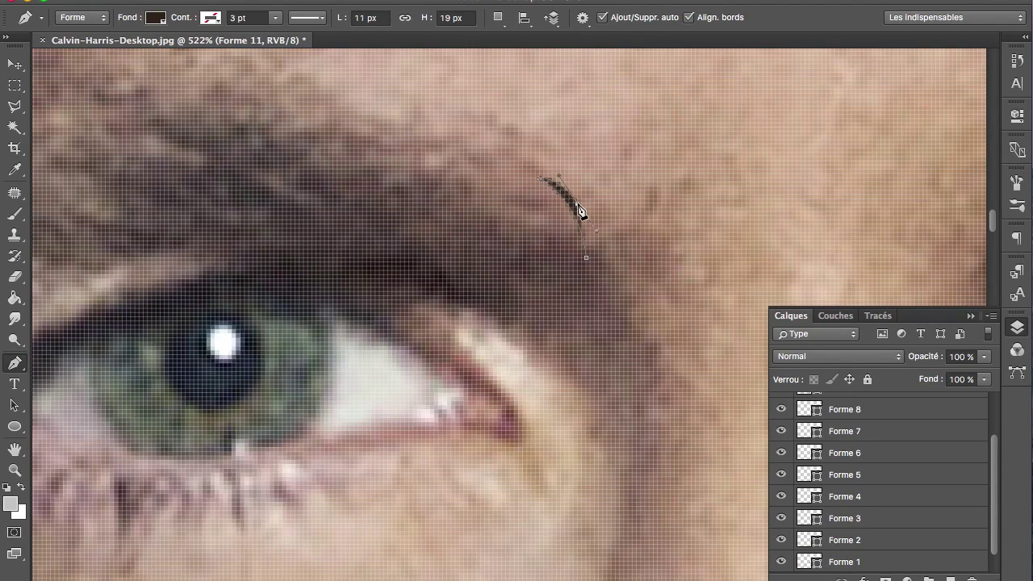
pyautogui.moveTo(506, 152); pyautogui.dragTo(447, 139)
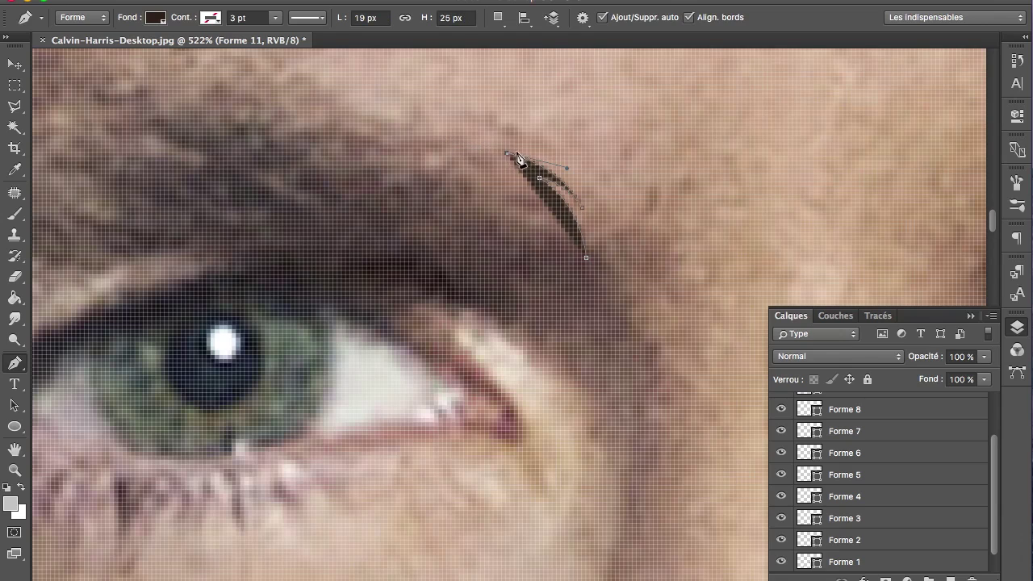
pyautogui.moveTo(382, 111); pyautogui.dragTo(315, 100)
pyautogui.hscroll(-5, 533, 176)
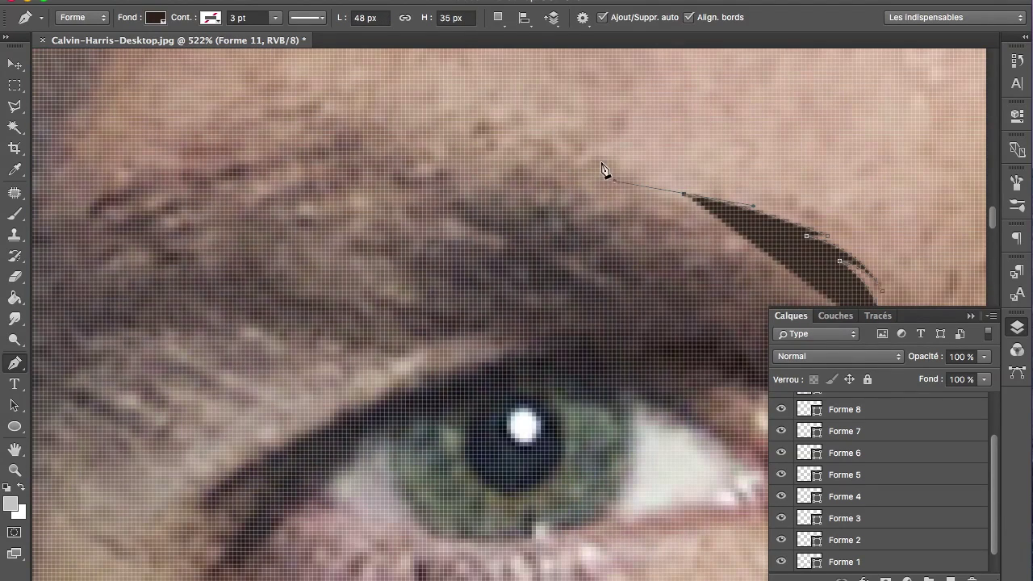
pyautogui.moveTo(597, 161); pyautogui.dragTo(593, 169)
pyautogui.moveTo(414, 127)
pyautogui.mouseDown()
pyautogui.moveTo(460, 122)
pyautogui.moveTo(565, 140)
pyautogui.mouseUp()
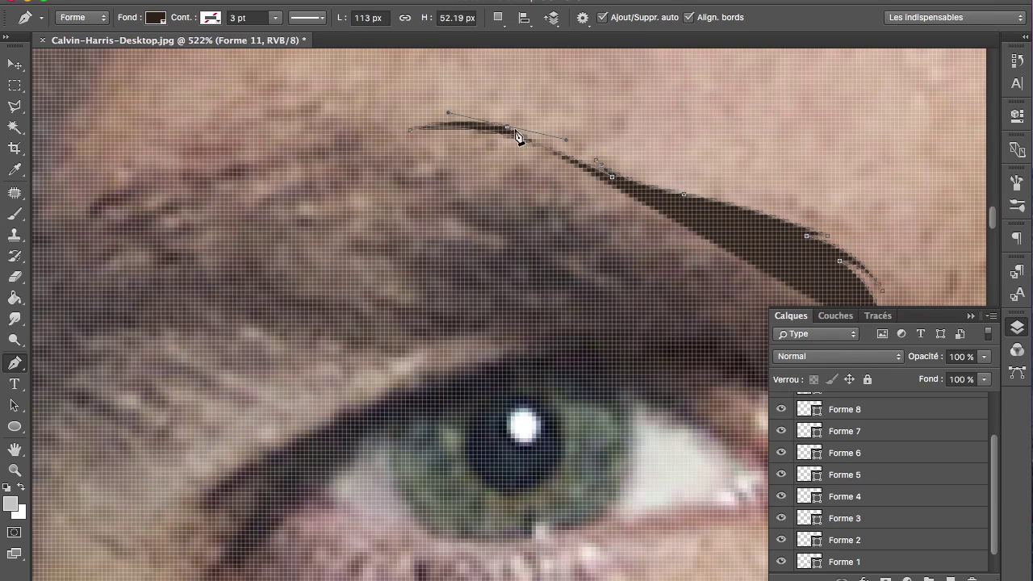
# Extend the outline to the brow's inner end and set layer opacity to 56%
pyautogui.click(266, 126)
pyautogui.click(101, 194)
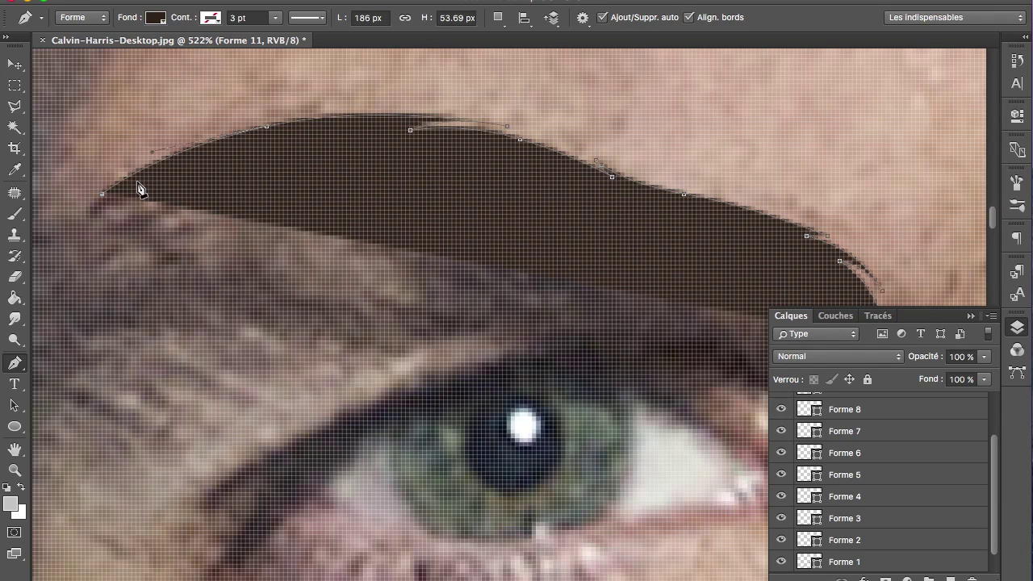
pyautogui.hscroll(-4, 139, 184)
pyautogui.scroll(-2, 145, 186)
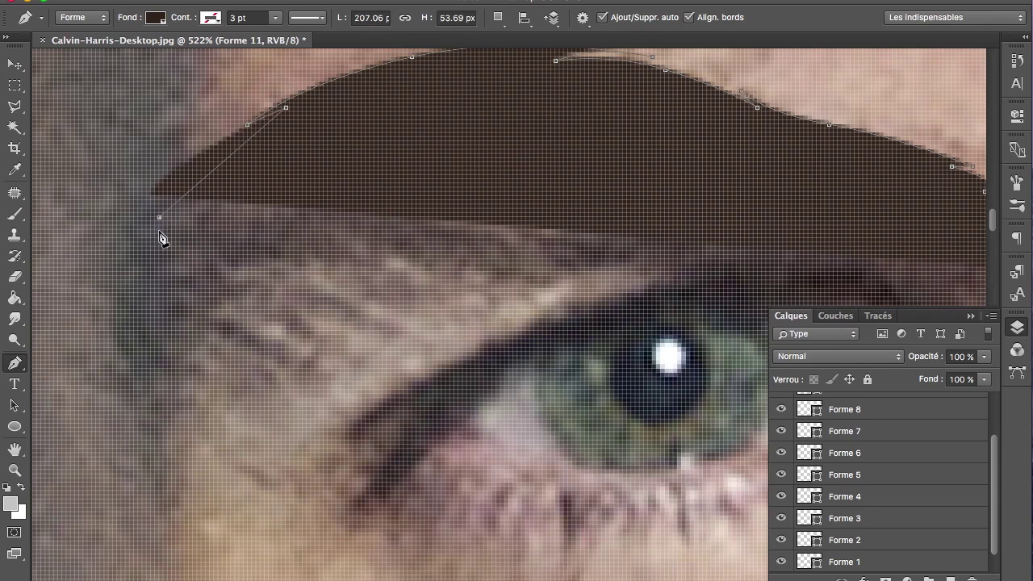
pyautogui.moveTo(150, 216); pyautogui.dragTo(158, 257)
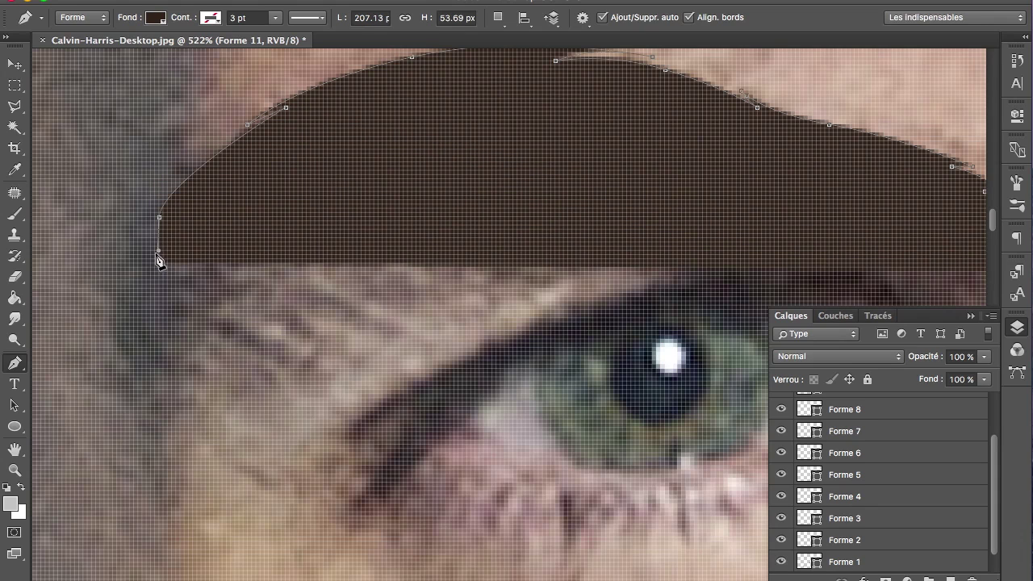
pyautogui.click(167, 309)
pyautogui.click(163, 356)
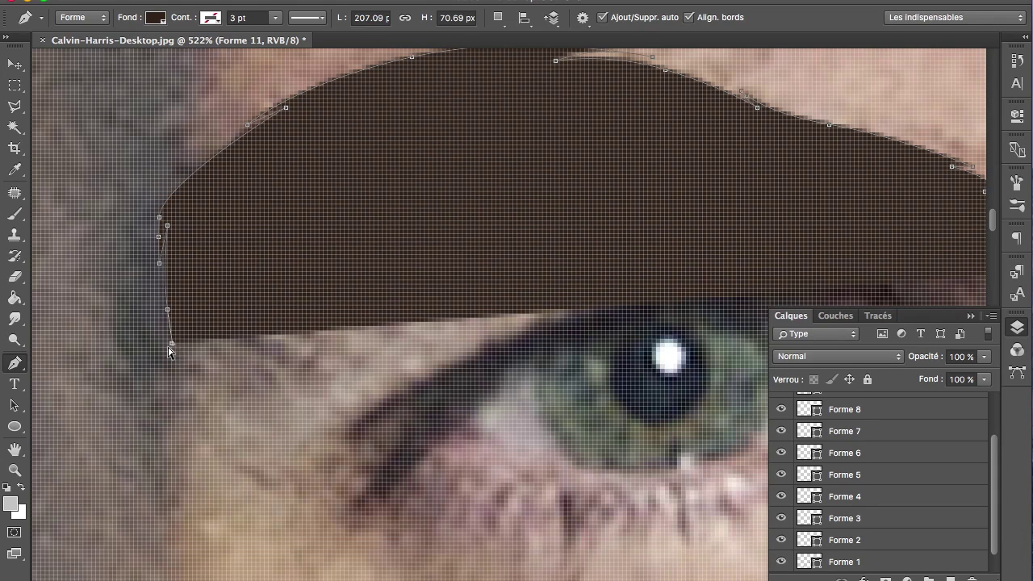
pyautogui.click(189, 297)
pyautogui.moveTo(932, 361); pyautogui.dragTo(489, 321)
pyautogui.moveTo(373, 263); pyautogui.dragTo(488, 279)
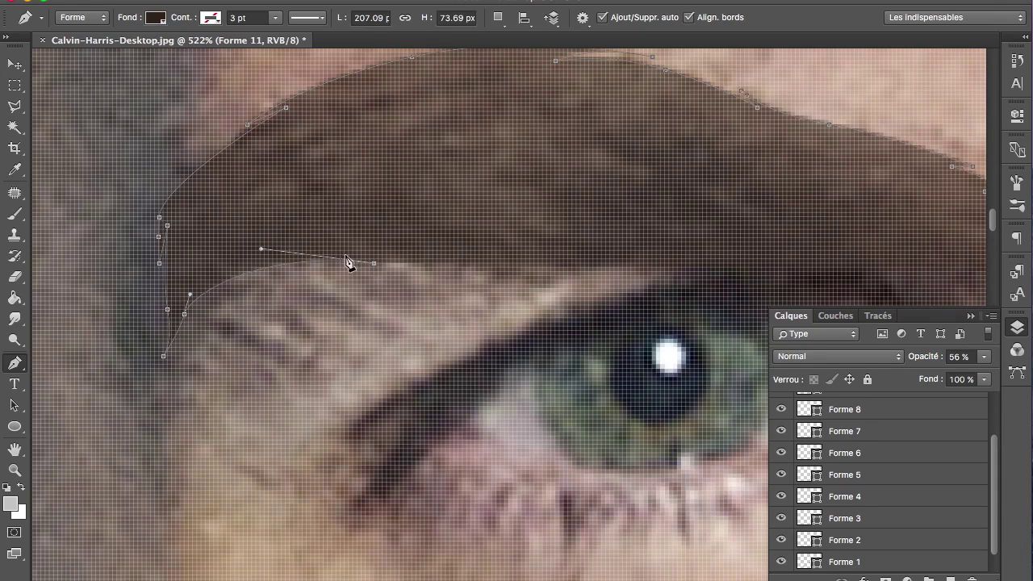
# Trace the eyebrow's lower edge, undoing and replacing one misplaced anchor
pyautogui.moveTo(270, 275); pyautogui.dragTo(274, 270)
pyautogui.click(424, 267)
pyautogui.click(534, 258)
pyautogui.hscroll(5, 535, 261)
pyautogui.moveTo(506, 279); pyautogui.dragTo(561, 297)
pyautogui.hotkey('ctrl', 'z')
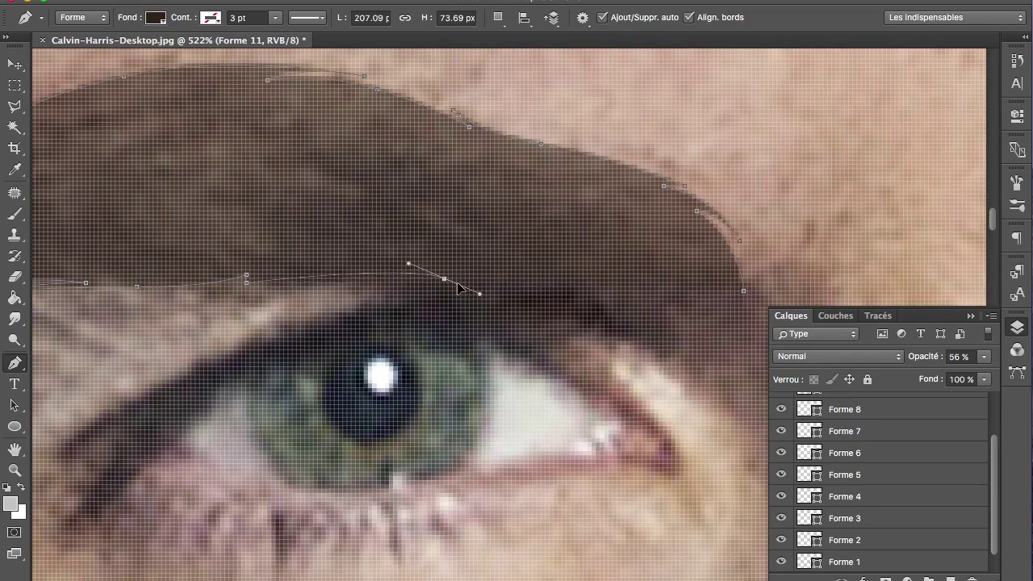
pyautogui.moveTo(443, 279); pyautogui.dragTo(461, 282)
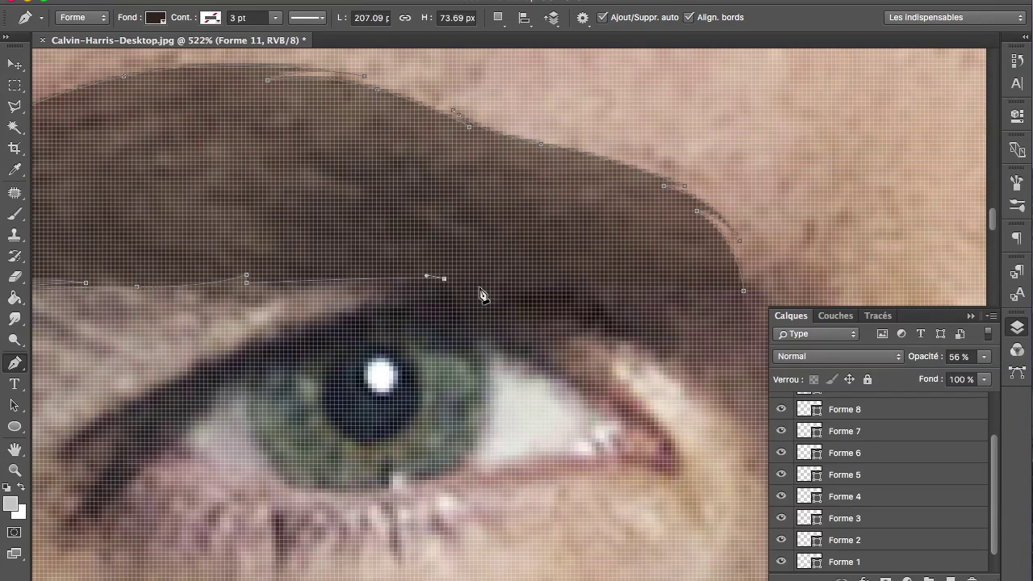
pyautogui.scroll(-2, 479, 292)
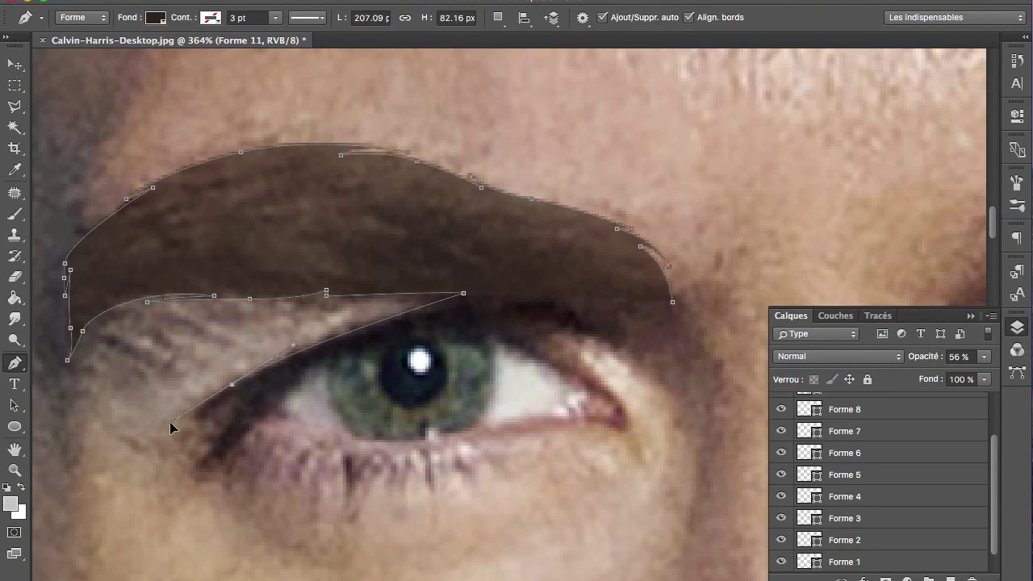
# Outline the eye's outer corner, upper eyelid and lower eyelid
pyautogui.moveTo(173, 449); pyautogui.dragTo(235, 392)
pyautogui.moveTo(437, 322); pyautogui.dragTo(500, 329)
pyautogui.click(598, 384)
pyautogui.moveTo(531, 416); pyautogui.dragTo(621, 421)
pyautogui.moveTo(423, 442); pyautogui.dragTo(381, 445)
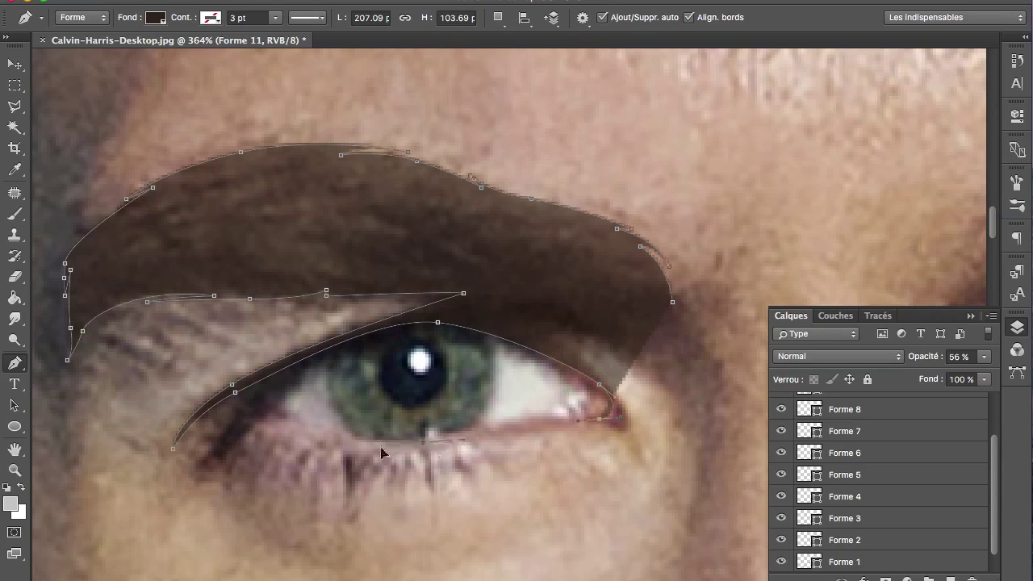
pyautogui.moveTo(296, 431); pyautogui.dragTo(264, 418)
pyautogui.click(262, 413)
pyautogui.click(244, 395)
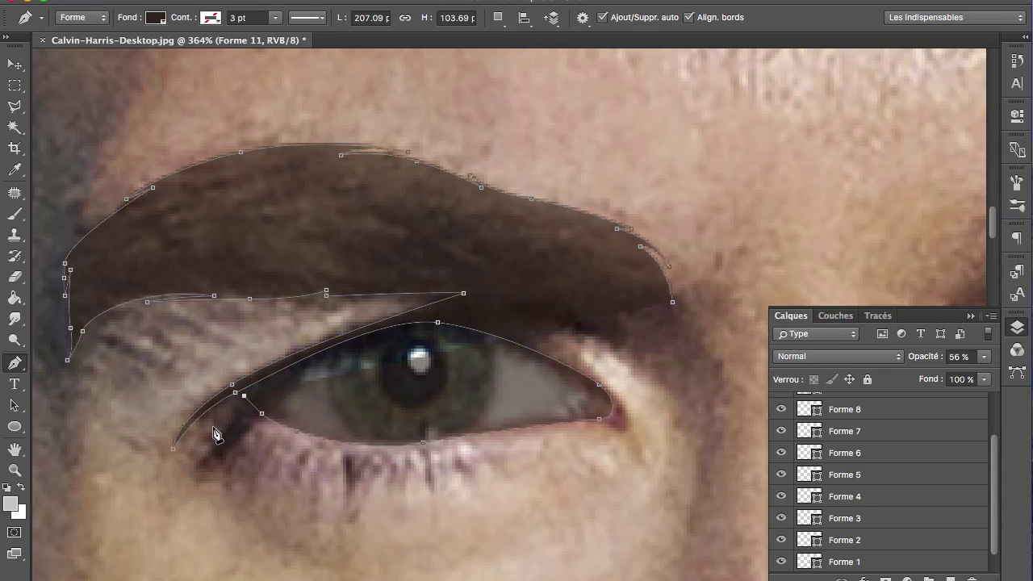
pyautogui.moveTo(246, 413); pyautogui.dragTo(230, 431)
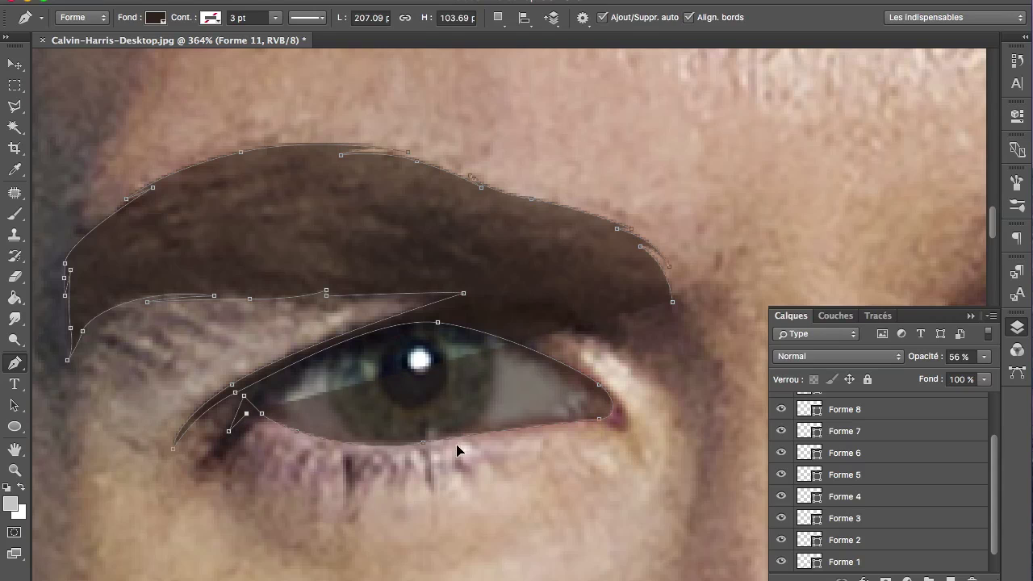
# Trace the inner eye corner and upper lid crease, then restore Forme 11 to 100% opacity
pyautogui.moveTo(601, 422); pyautogui.dragTo(621, 437)
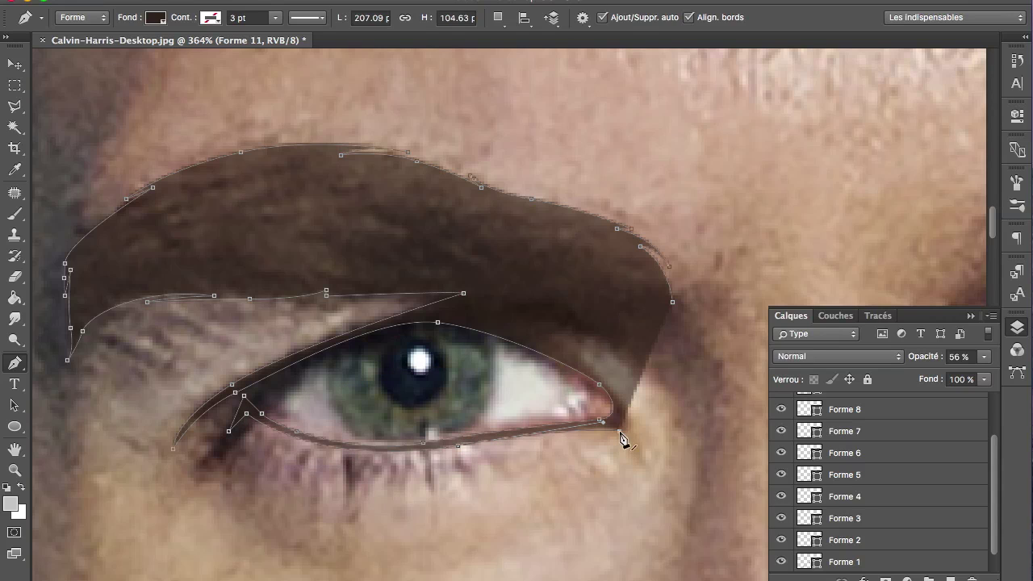
pyautogui.moveTo(533, 341); pyautogui.dragTo(533, 332)
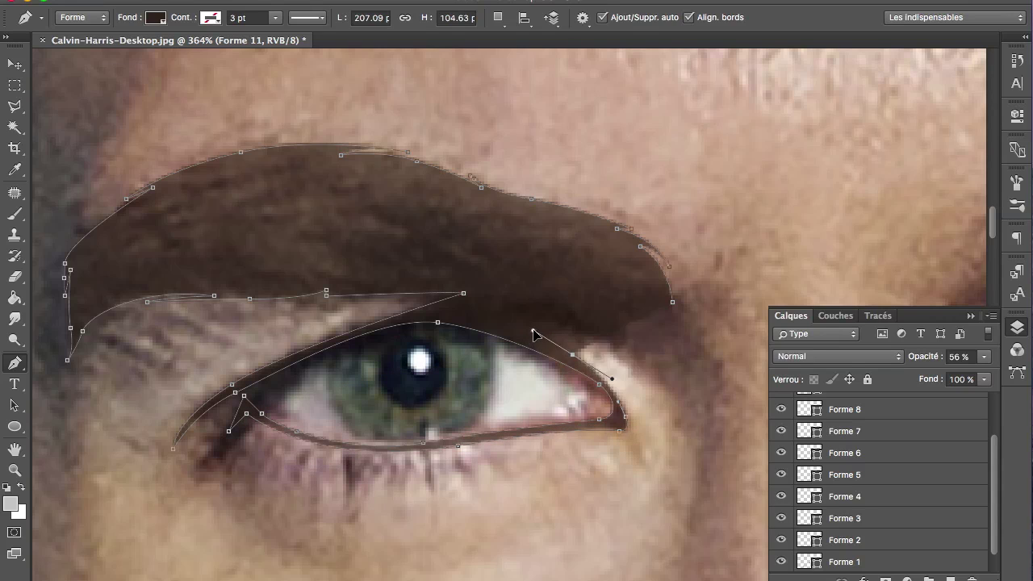
pyautogui.click(674, 395)
pyautogui.moveTo(554, 316); pyautogui.dragTo(473, 298)
pyautogui.moveTo(636, 334); pyautogui.dragTo(607, 324)
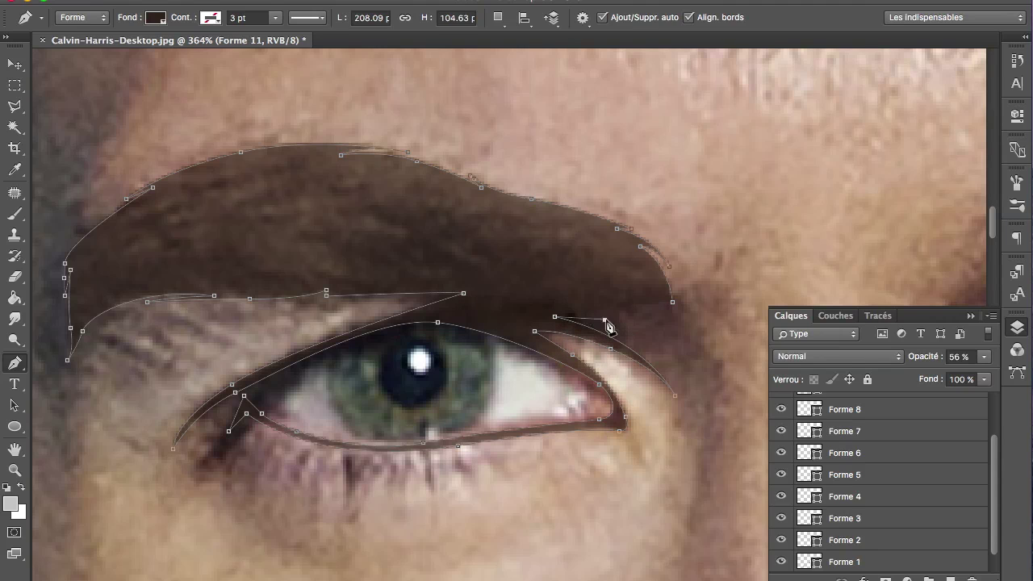
pyautogui.moveTo(666, 305); pyautogui.dragTo(658, 305)
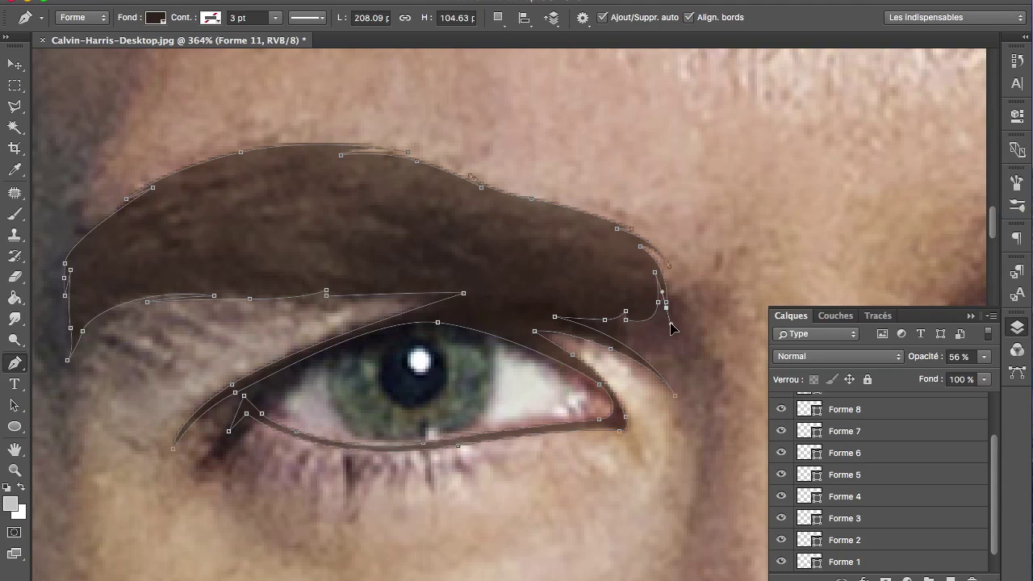
pyautogui.press('Return')
# Commit the previous shape and toggle the background photo off and on to check it
pyautogui.press('0')
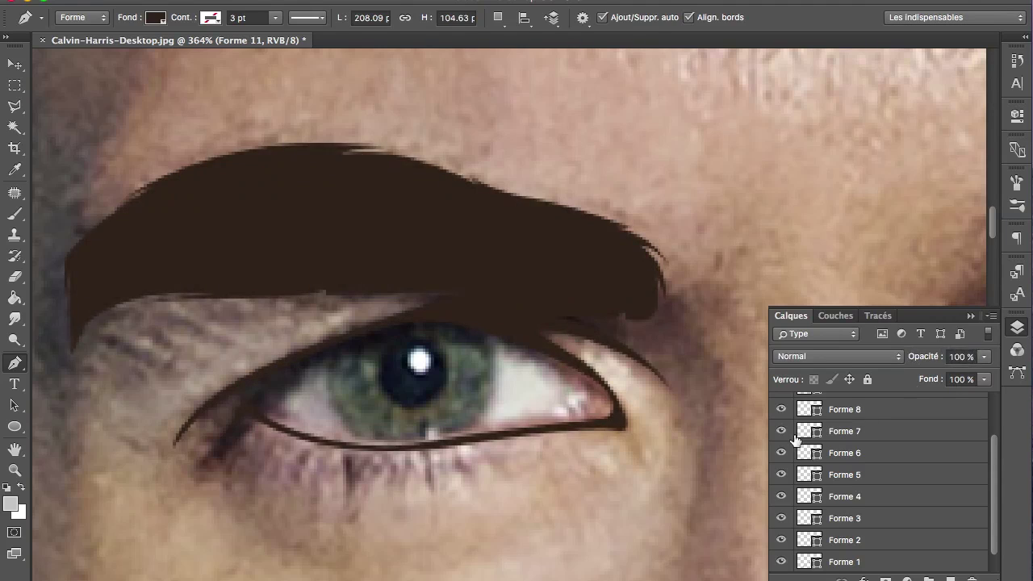
pyautogui.hscroll(5, 690, 442)
pyautogui.hscroll(2, 690, 442)
pyautogui.scroll(-1, 801, 495)
pyautogui.click(781, 562)
pyautogui.click(781, 561)
# Draw Forme 12, a closed curved line running down beside the nose bridge
pyautogui.click(499, 313)
pyautogui.moveTo(558, 385); pyautogui.dragTo(563, 422)
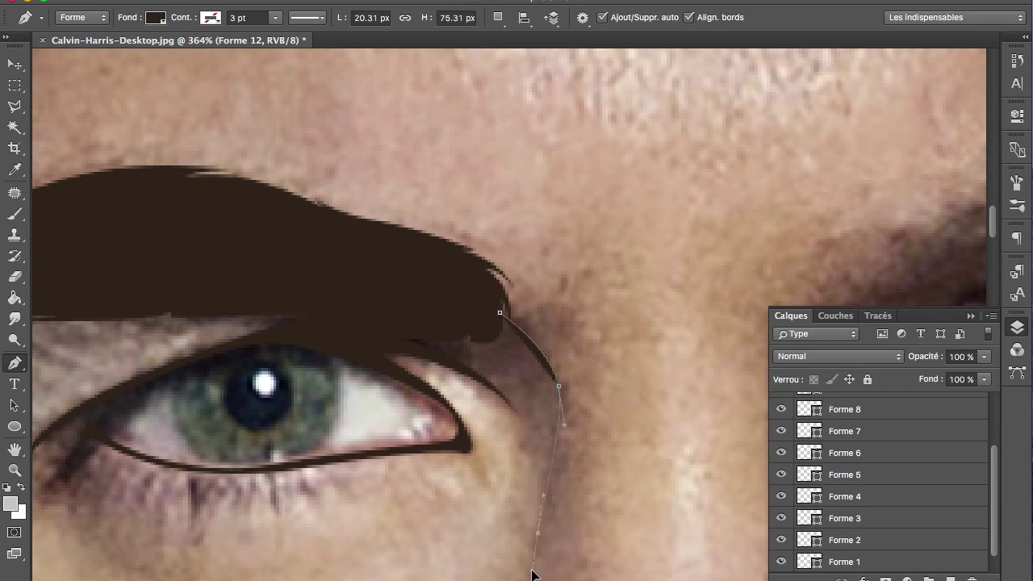
pyautogui.moveTo(538, 492); pyautogui.dragTo(541, 531)
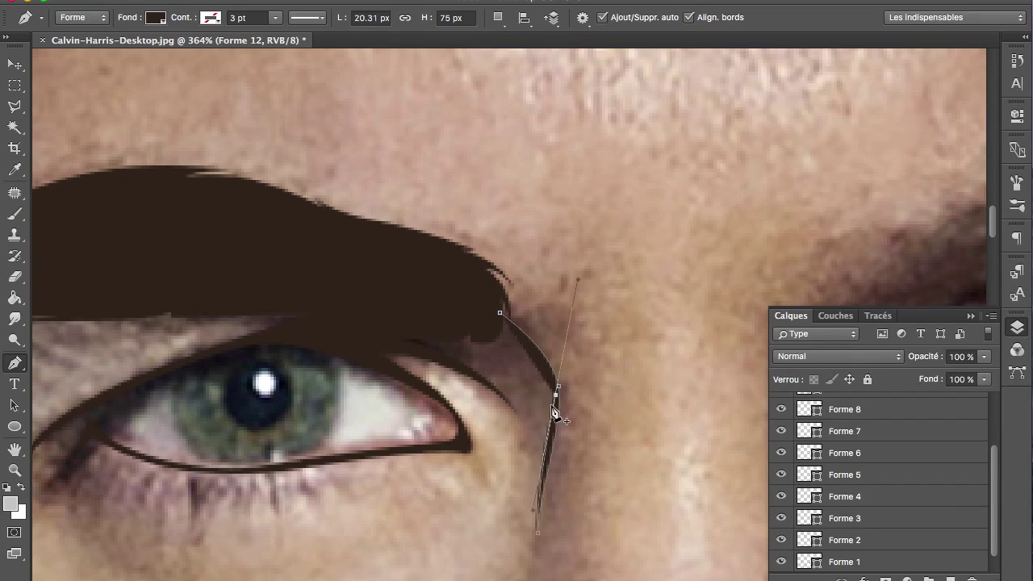
pyautogui.scroll(2, 557, 403)
pyautogui.click(491, 305)
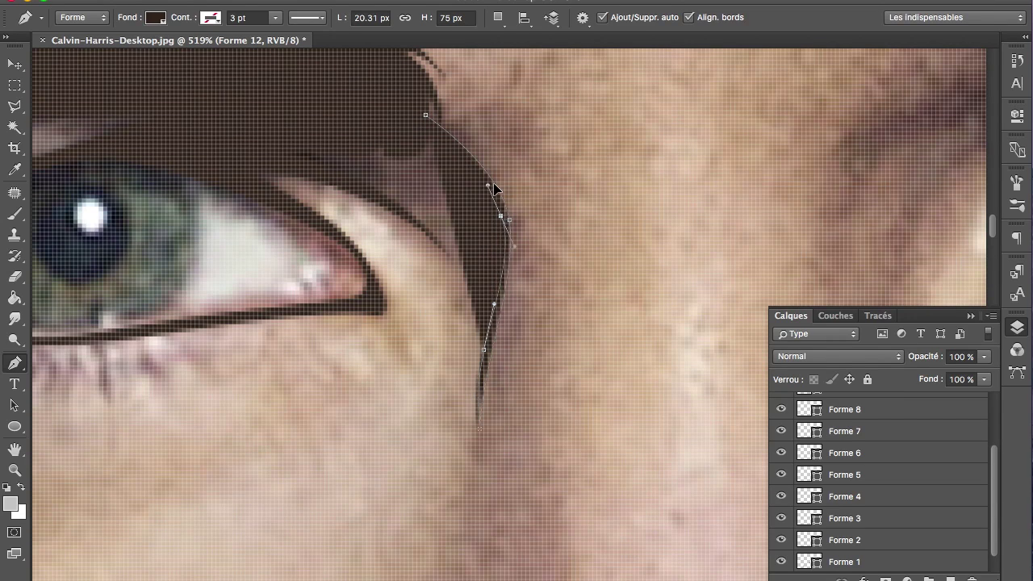
pyautogui.moveTo(501, 216); pyautogui.dragTo(491, 186)
pyautogui.click(310, 75)
# Hide and reshow the background photo to inspect the nose-bridge line
pyautogui.scroll(-3, 537, 352)
pyautogui.scroll(-3, 539, 353)
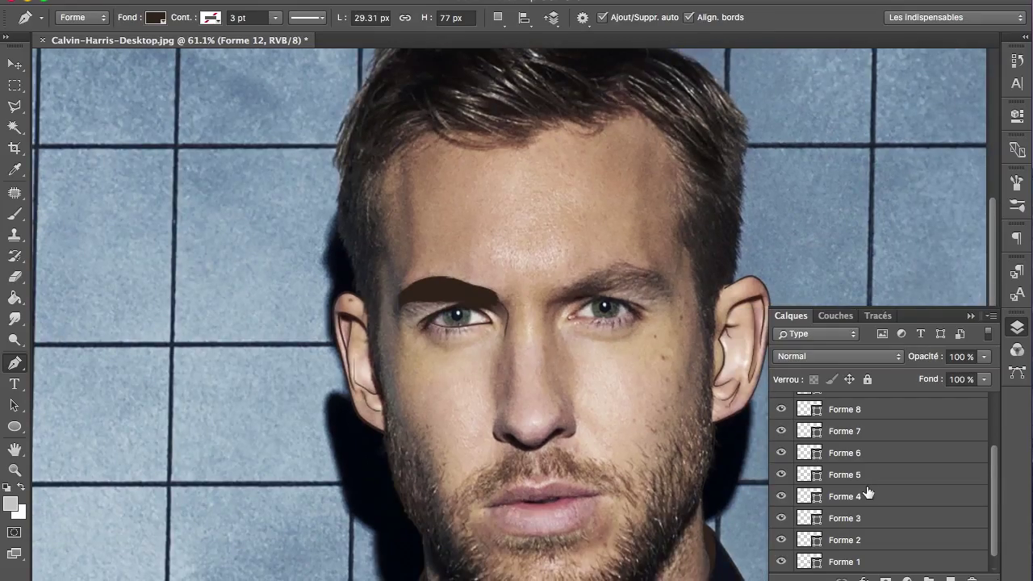
pyautogui.scroll(-1, 879, 484)
pyautogui.click(781, 561)
pyautogui.scroll(-2, 685, 542)
pyautogui.scroll(-1, 685, 542)
pyautogui.scroll(3, 710, 542)
pyautogui.scroll(1, 758, 555)
pyautogui.click(781, 562)
pyautogui.scroll(1, 525, 473)
pyautogui.scroll(2, 409, 439)
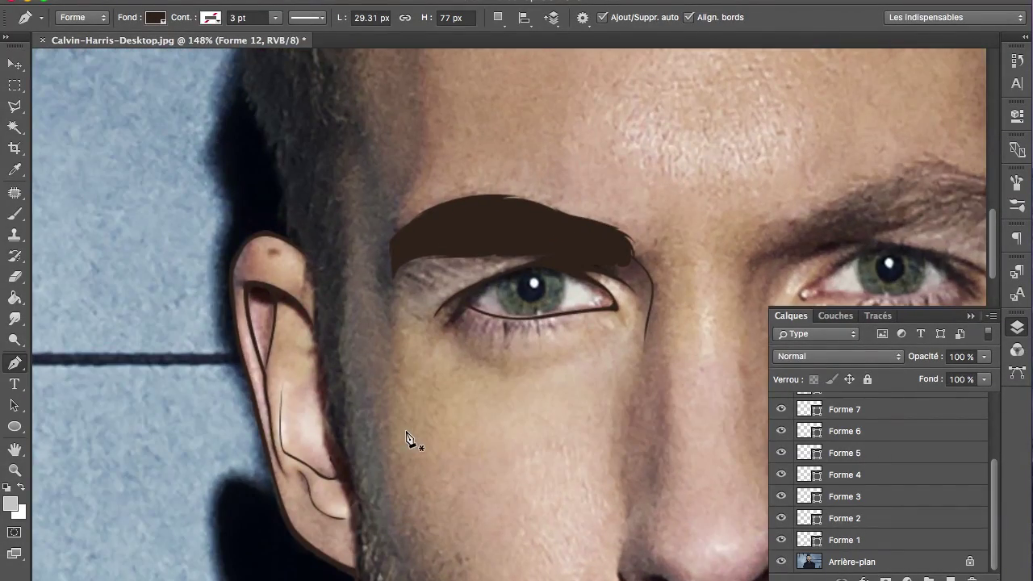
pyautogui.scroll(2, 408, 438)
pyautogui.scroll(3, 445, 318)
pyautogui.scroll(-3, 445, 318)
pyautogui.scroll(-1, 454, 326)
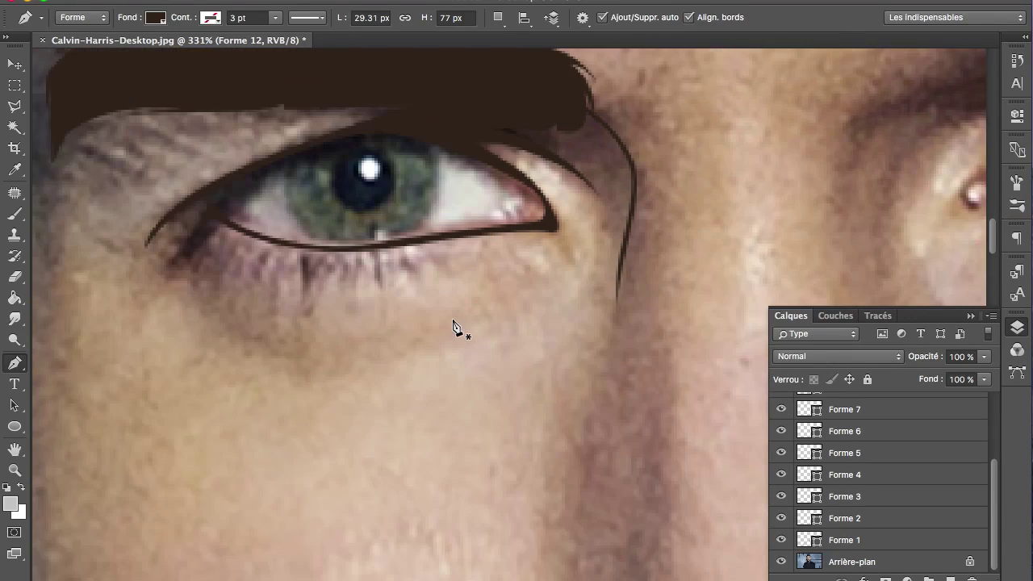
pyautogui.hscroll(2, 453, 327)
pyautogui.scroll(-5, 461, 329)
pyautogui.scroll(4, 461, 329)
pyautogui.hscroll(-5, 461, 329)
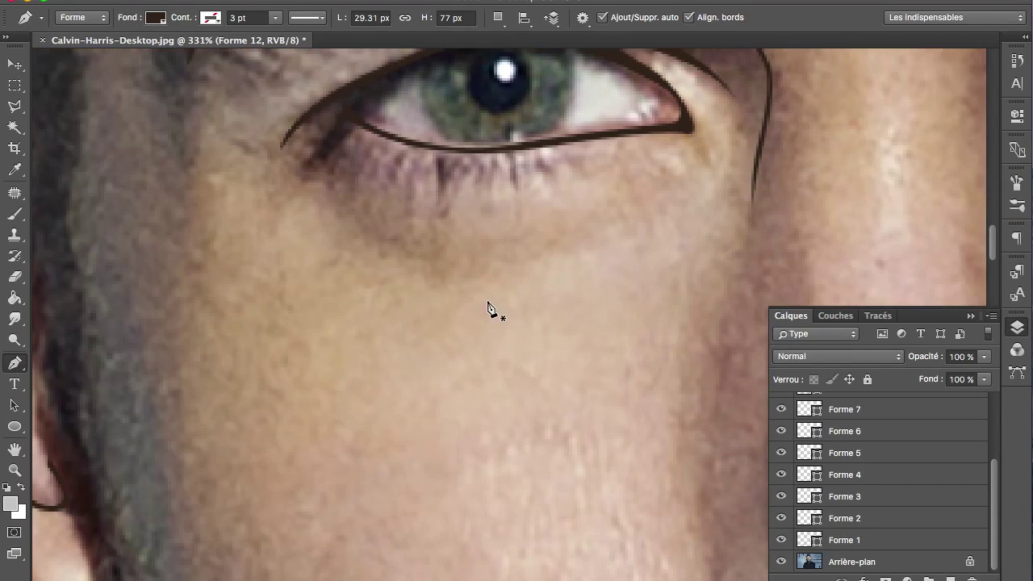
# Trace the under-eye crescent as Forme 13 with eight anchor points
pyautogui.click(676, 191)
pyautogui.click(628, 215)
pyautogui.click(601, 230)
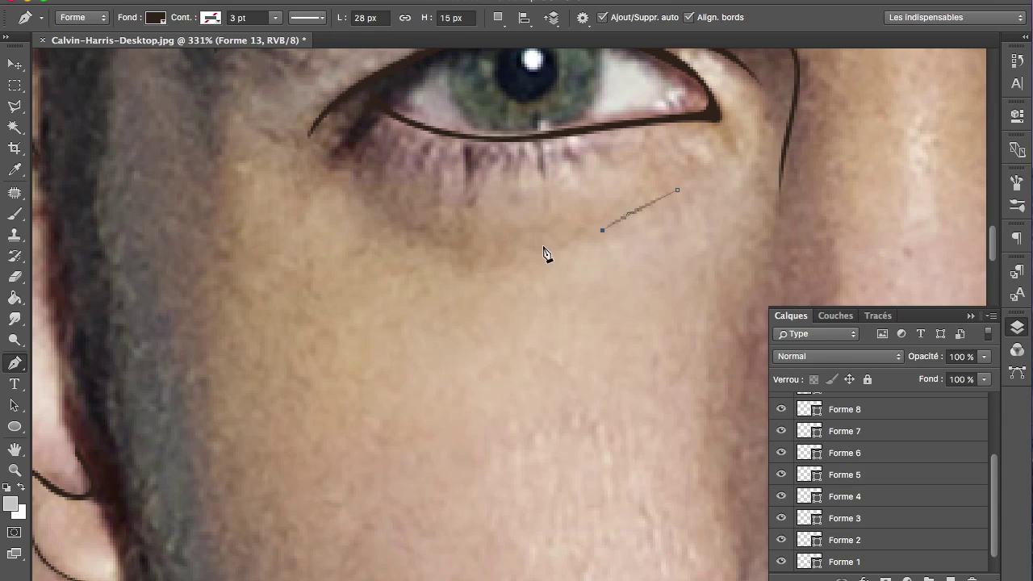
pyautogui.click(541, 246)
pyautogui.click(498, 254)
pyautogui.click(423, 238)
pyautogui.click(381, 216)
pyautogui.click(360, 197)
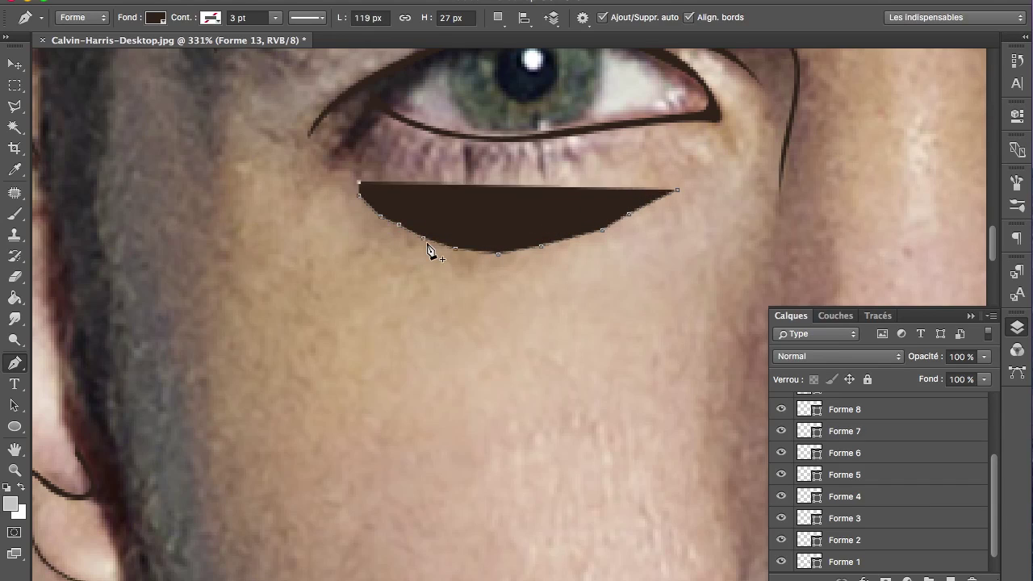
# Hide the background photo to check the under-eye curve, then start Forme 14 at the second eyebrow
pyautogui.scroll(3, 429, 248)
pyautogui.scroll(3, 452, 322)
pyautogui.scroll(3, 363, 314)
pyautogui.scroll(2, 368, 376)
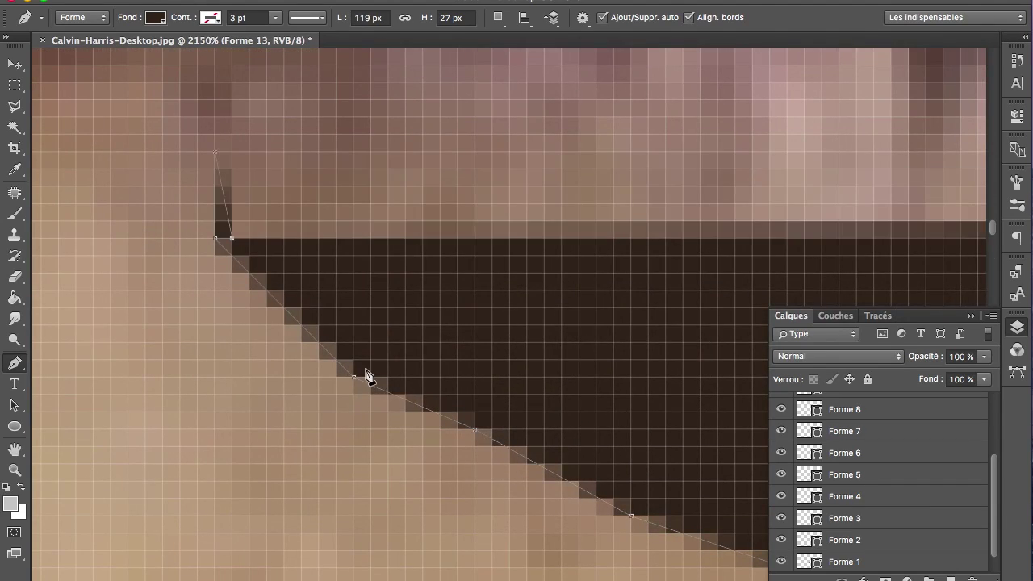
pyautogui.hscroll(-3, 409, 373)
pyautogui.scroll(3, 266, 299)
pyautogui.hscroll(-3, 267, 299)
pyautogui.hscroll(4, 422, 376)
pyautogui.scroll(-2, 422, 375)
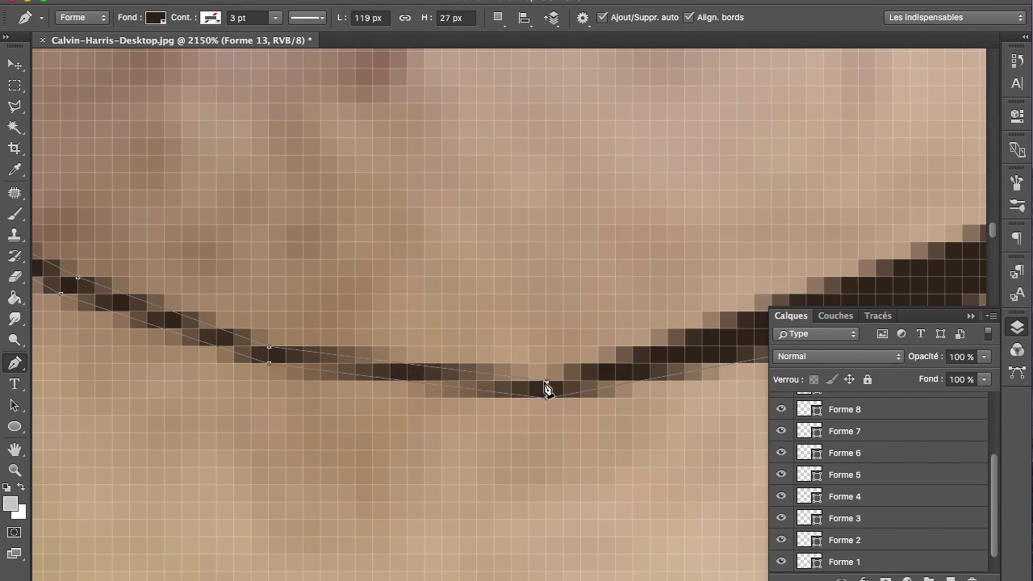
pyautogui.hscroll(5, 527, 396)
pyautogui.hscroll(3, 523, 339)
pyautogui.hscroll(5, 738, 254)
pyautogui.scroll(2, 742, 249)
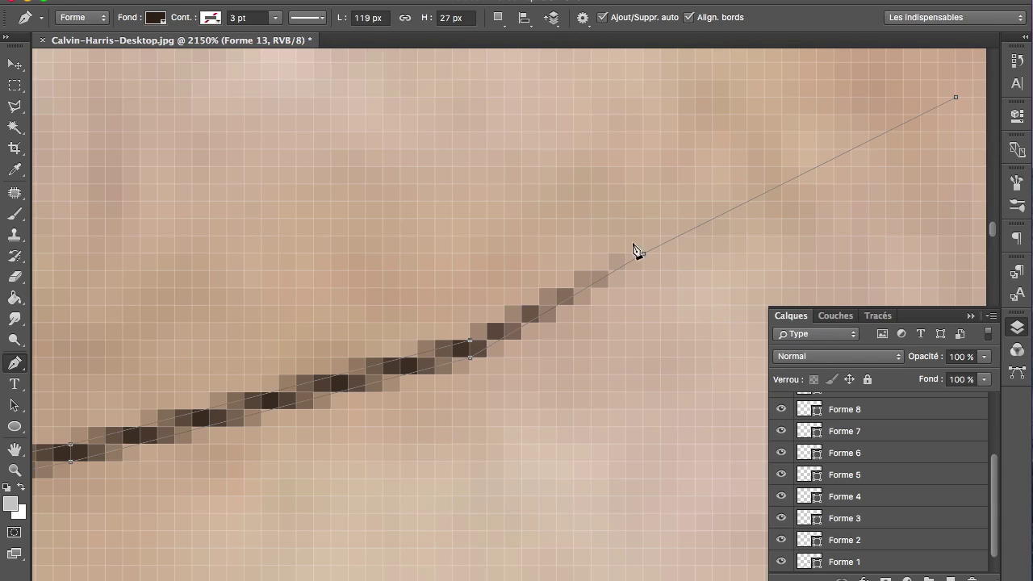
pyautogui.scroll(-5, 729, 153)
pyautogui.scroll(-3, 729, 152)
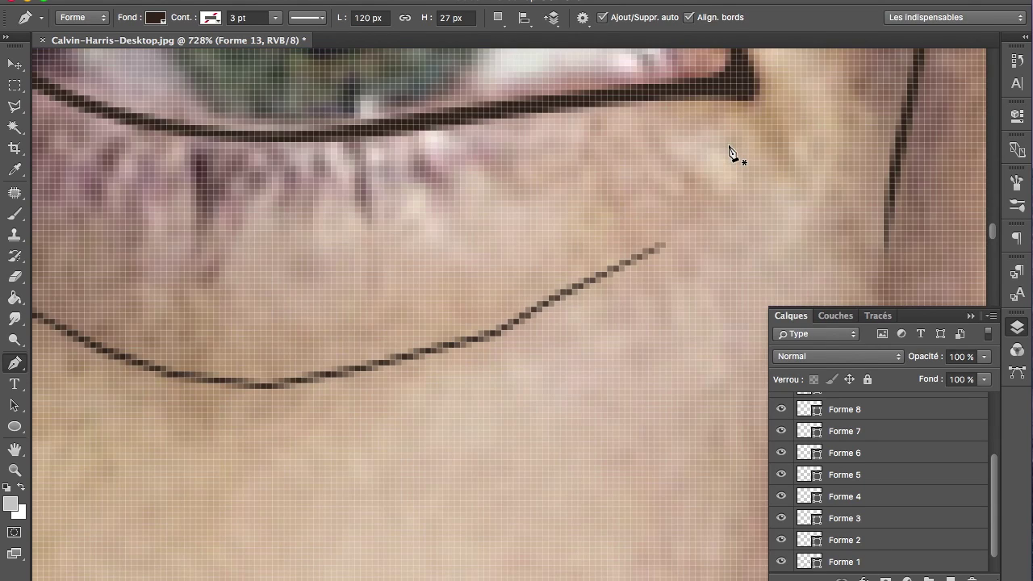
pyautogui.scroll(-5, 729, 153)
pyautogui.scroll(-1, 699, 386)
pyautogui.scroll(-1, 894, 490)
pyautogui.click(781, 562)
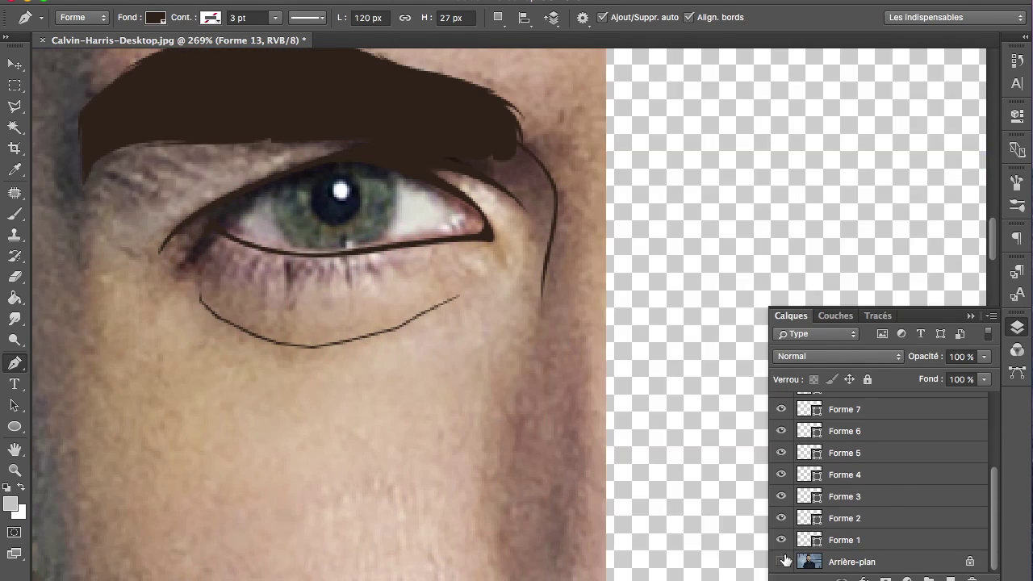
pyautogui.scroll(-3, 618, 549)
pyautogui.scroll(5, 582, 516)
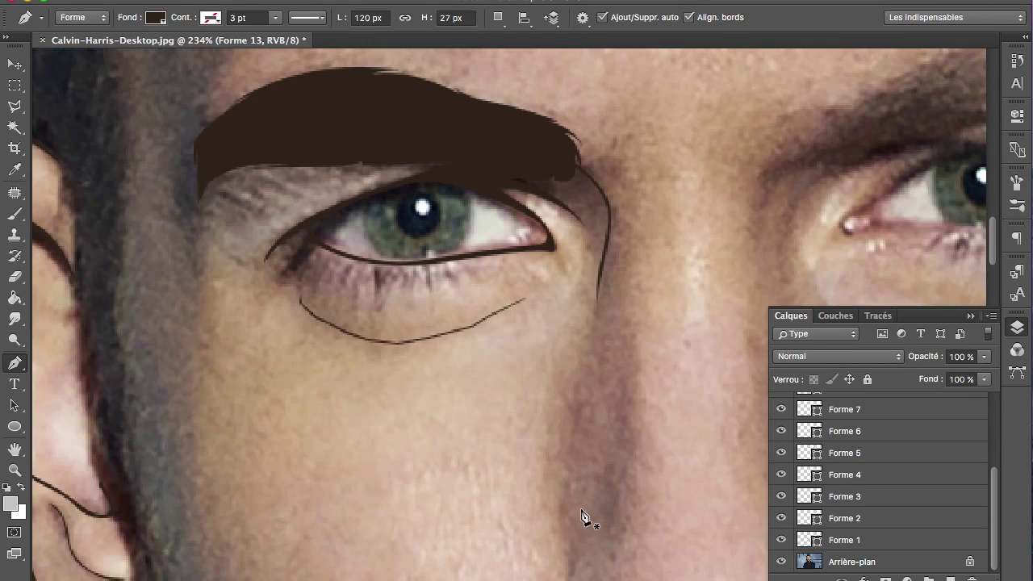
pyautogui.hscroll(3, 544, 409)
pyautogui.hscroll(-4, 541, 406)
pyautogui.hscroll(5, 541, 406)
pyautogui.scroll(2, 246, 424)
pyautogui.click(238, 417)
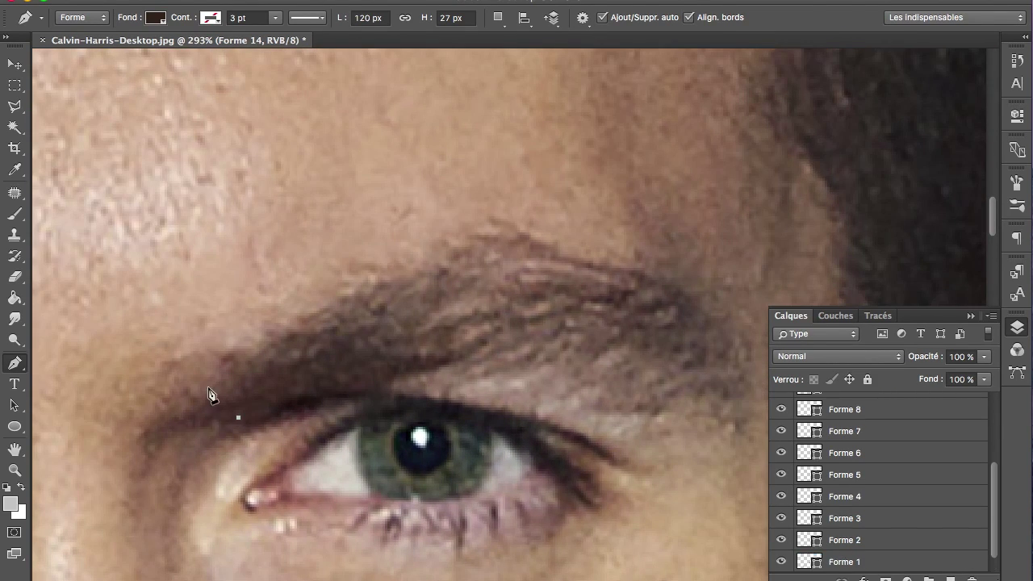
# Trace the eyebrow's arched top and lower edge, lowering the shape's opacity to see the brow beneath
pyautogui.moveTo(214, 382); pyautogui.dragTo(200, 429)
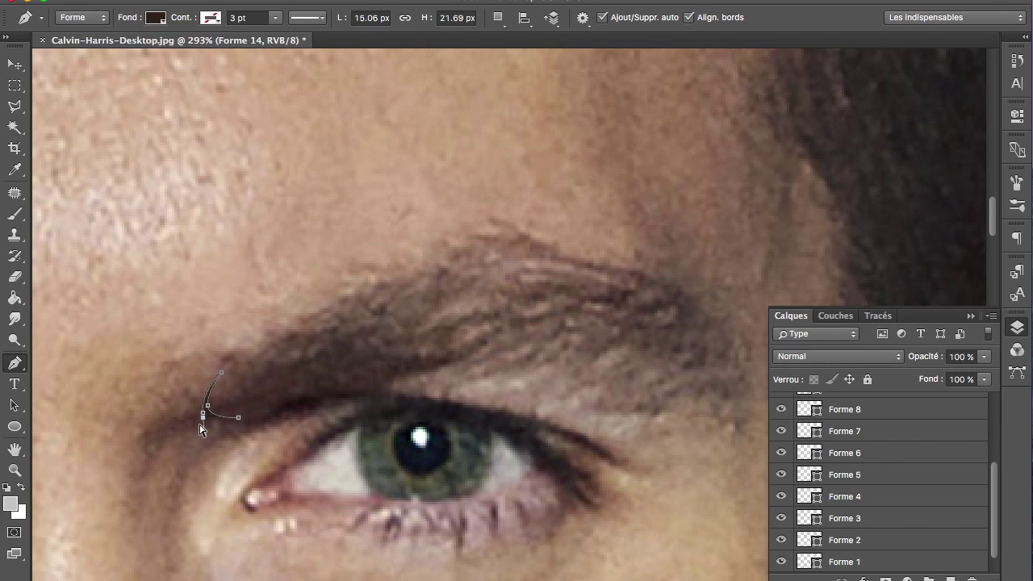
pyautogui.click(329, 300)
pyautogui.click(287, 313)
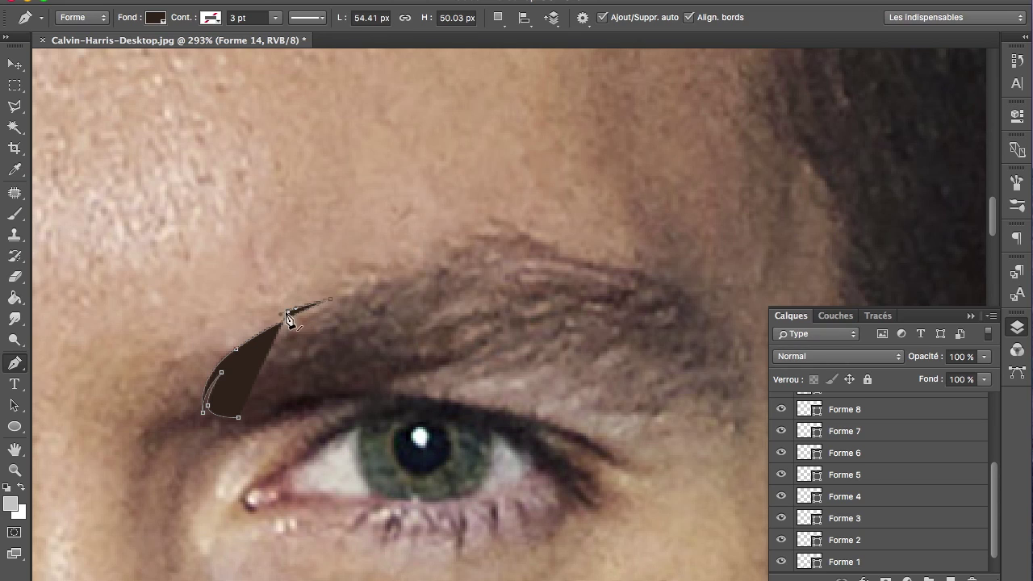
pyautogui.moveTo(484, 242); pyautogui.dragTo(555, 239)
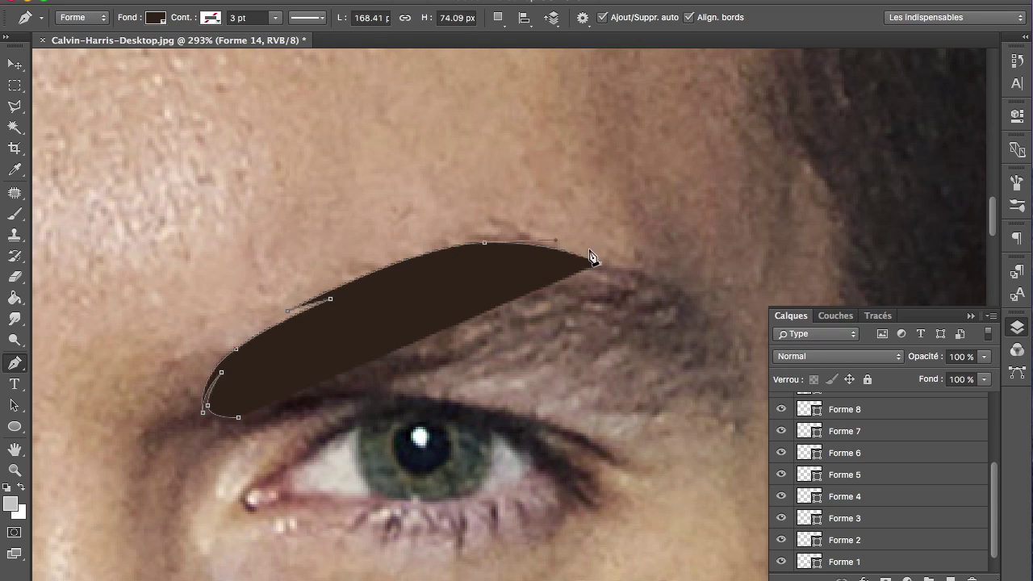
pyautogui.click(533, 252)
pyautogui.moveTo(647, 279); pyautogui.dragTo(697, 299)
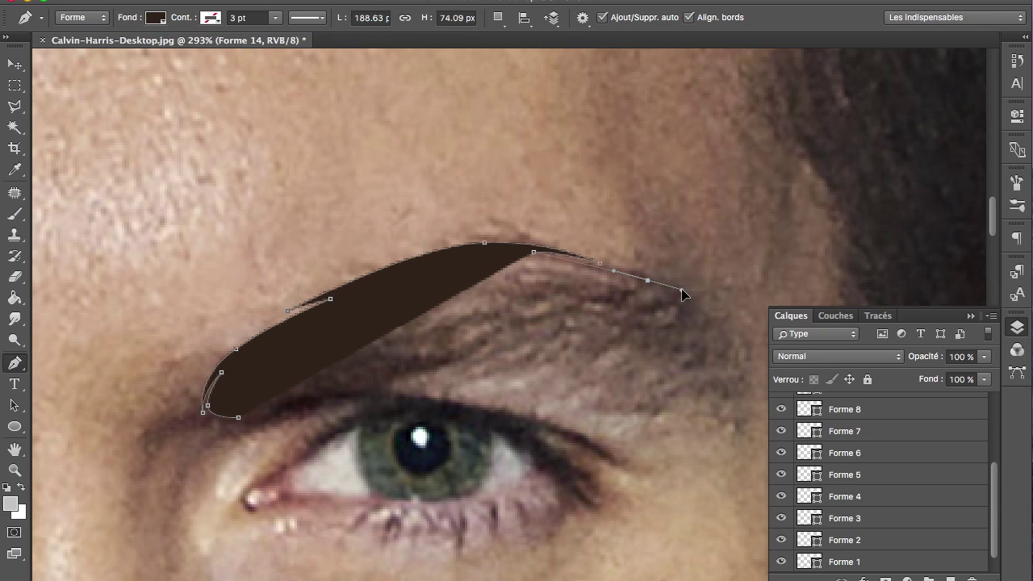
pyautogui.click(734, 332)
pyautogui.hscroll(2, 747, 395)
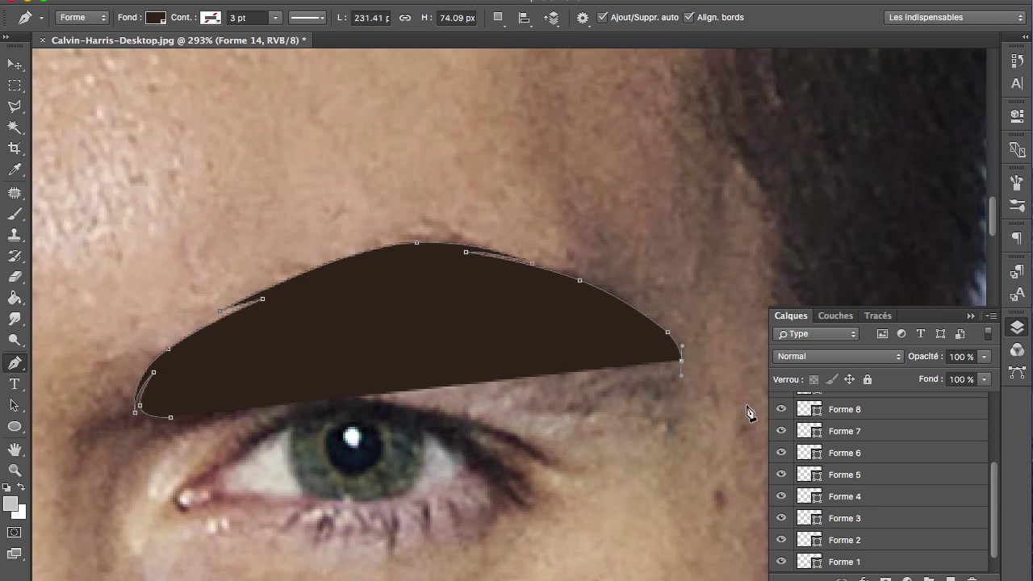
pyautogui.hscroll(5, 726, 413)
pyautogui.moveTo(470, 369); pyautogui.dragTo(429, 358)
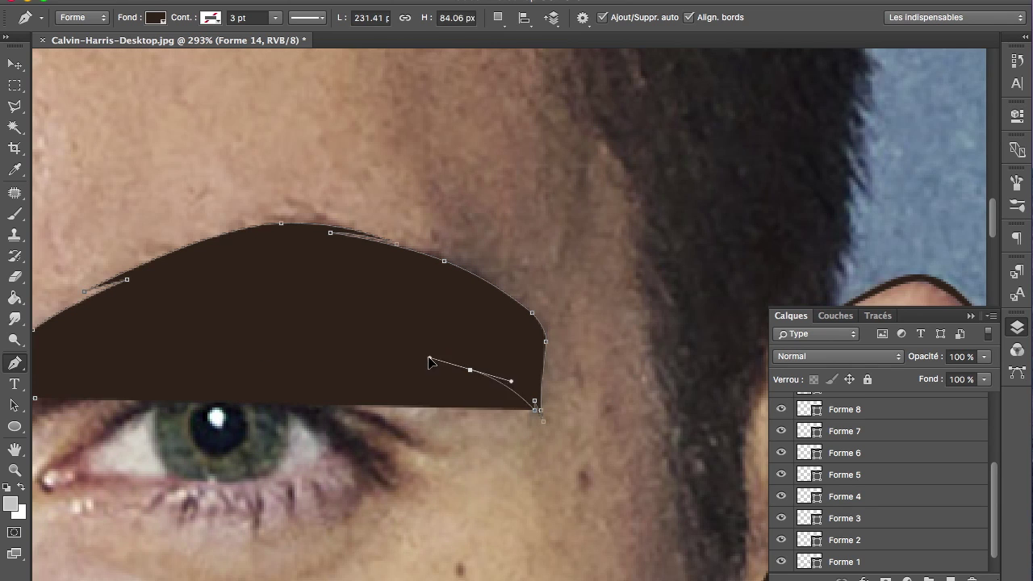
pyautogui.click(404, 343)
pyautogui.press('2')
pyautogui.press('3')
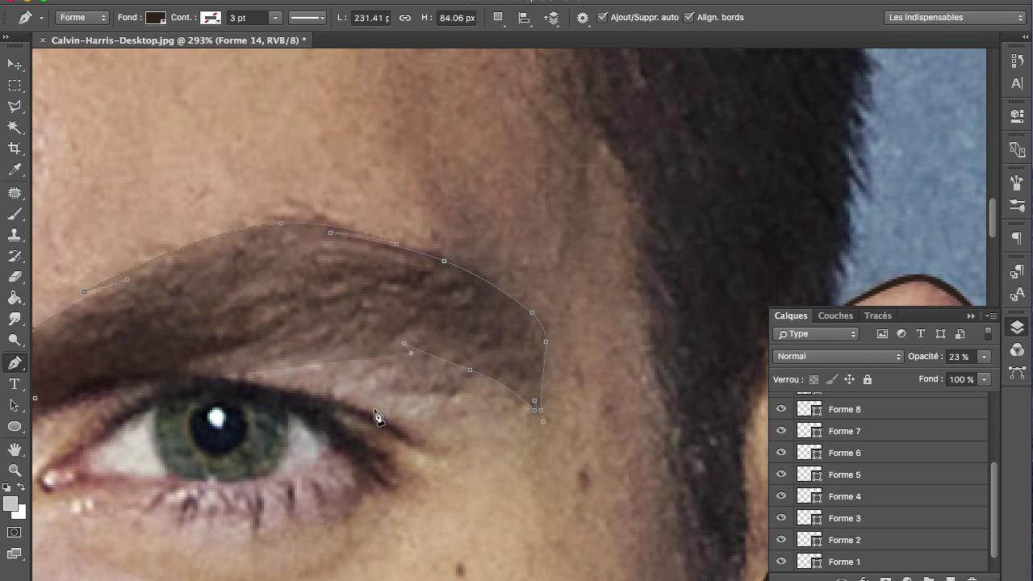
pyautogui.moveTo(306, 349); pyautogui.dragTo(196, 353)
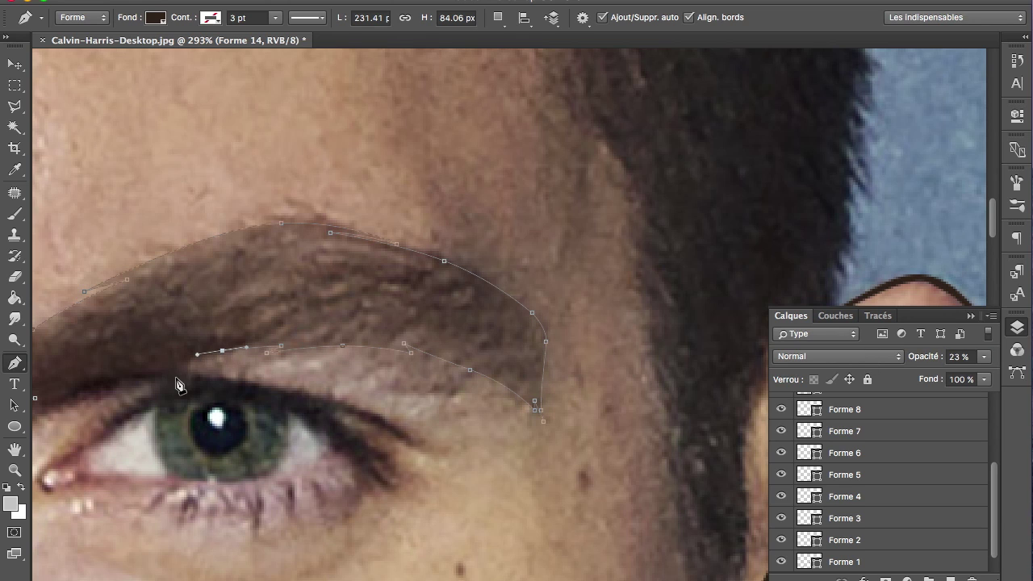
# Outline the upper lid crease and lower lid out to the outer eye corner
pyautogui.click(420, 444)
pyautogui.moveTo(313, 401); pyautogui.dragTo(275, 392)
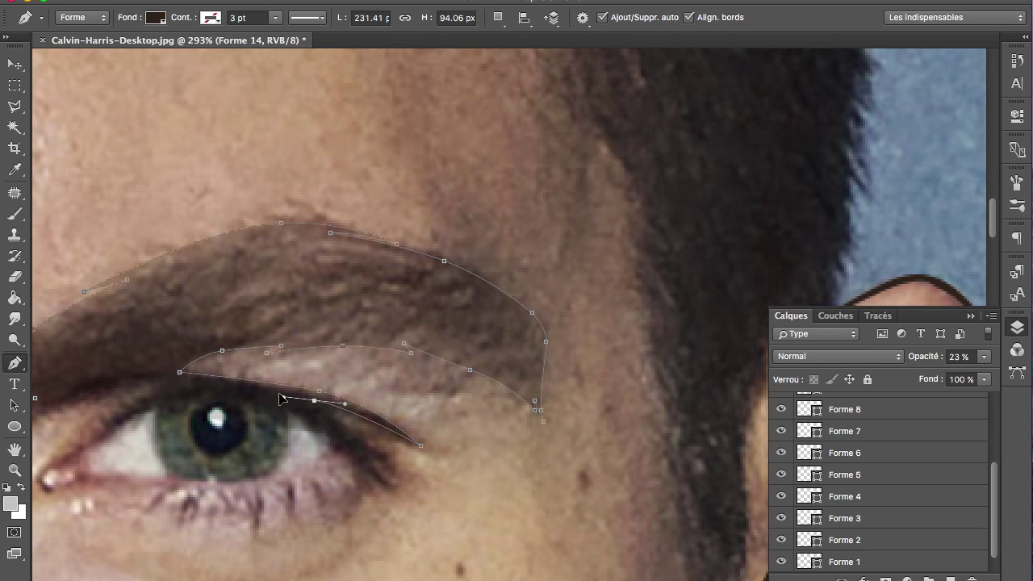
pyautogui.moveTo(370, 445); pyautogui.dragTo(393, 461)
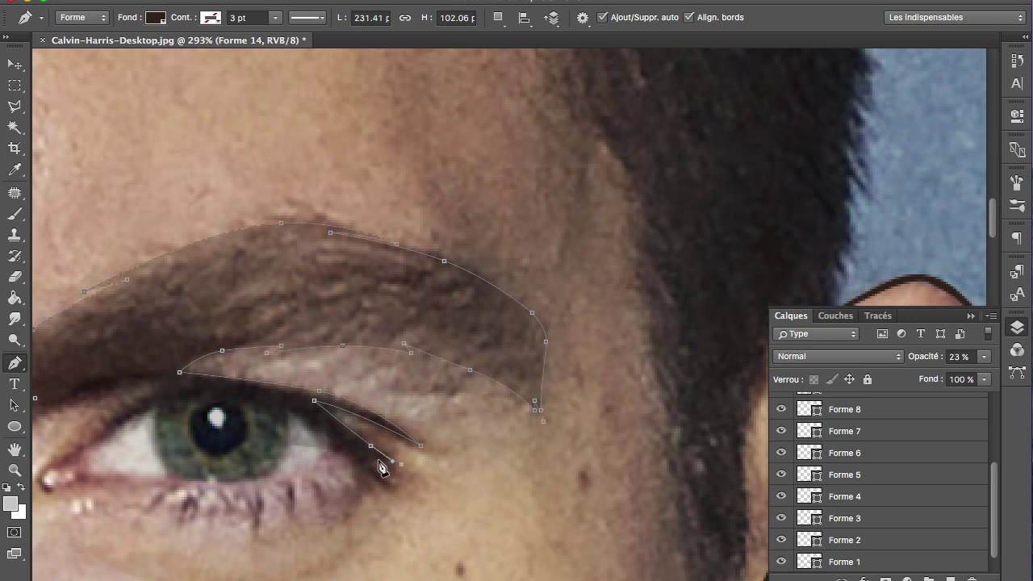
pyautogui.click(377, 459)
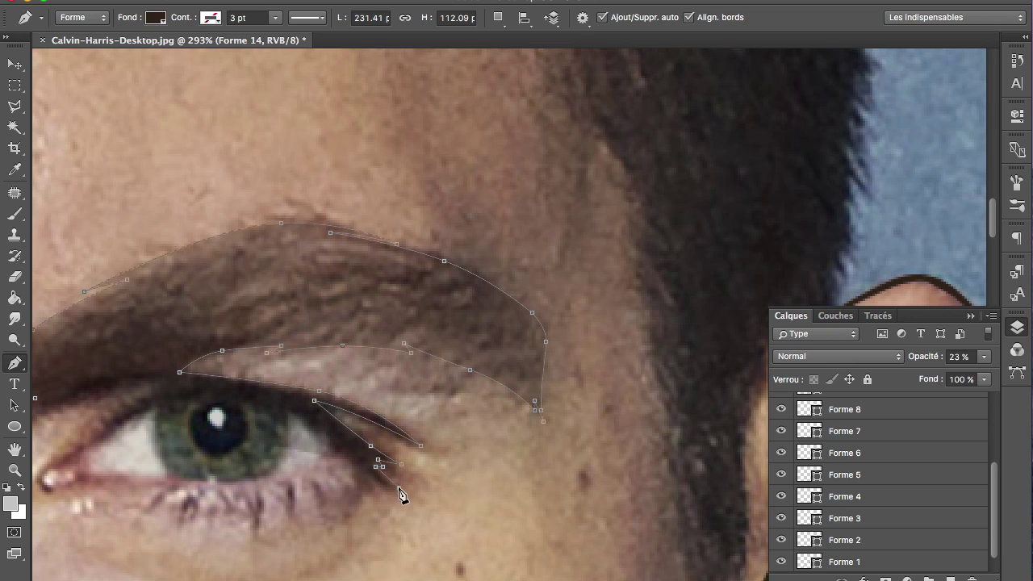
pyautogui.click(399, 488)
pyautogui.moveTo(352, 461); pyautogui.dragTo(371, 482)
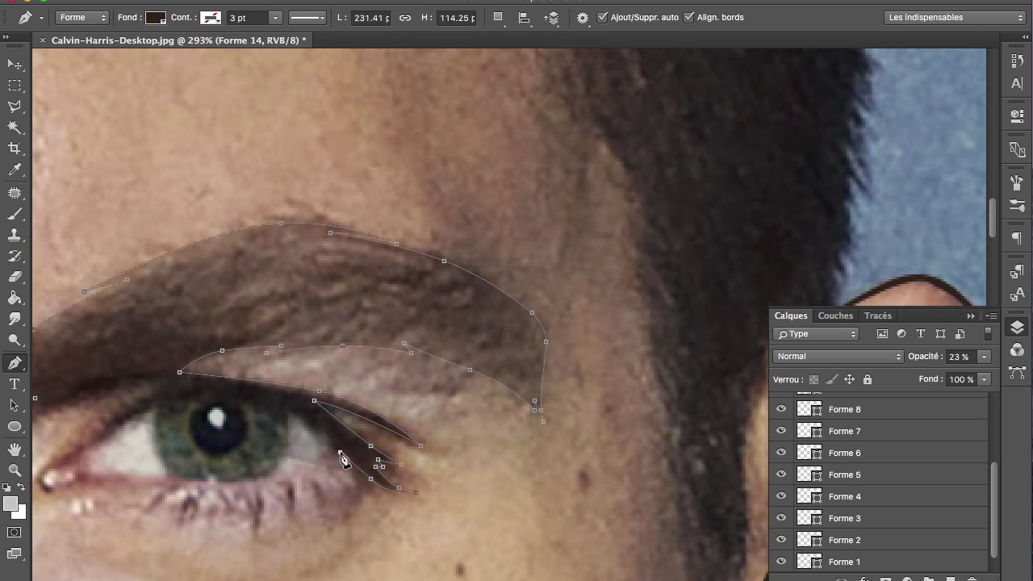
pyautogui.click(333, 449)
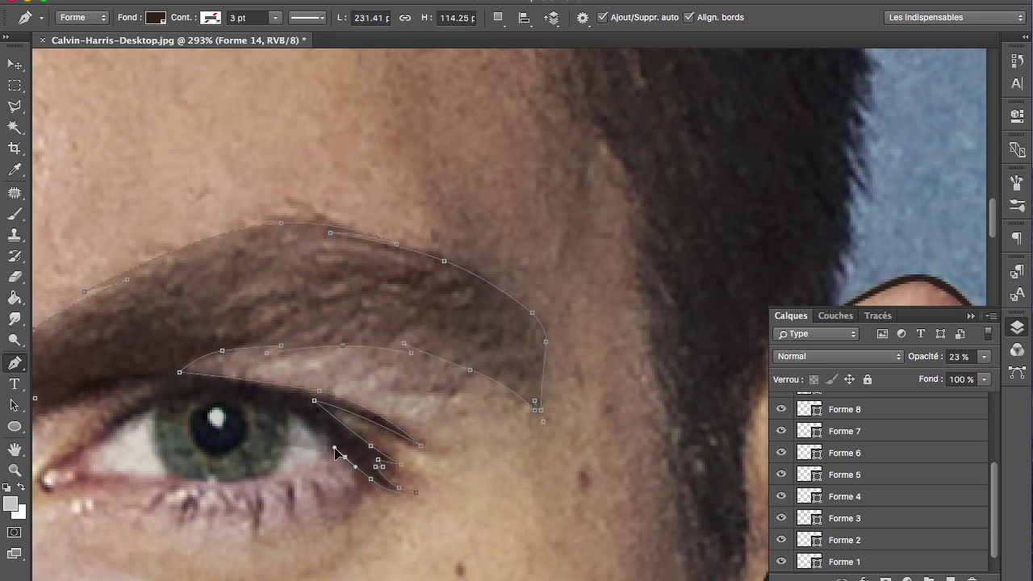
pyautogui.click(47, 482)
pyautogui.moveTo(81, 492); pyautogui.dragTo(226, 470)
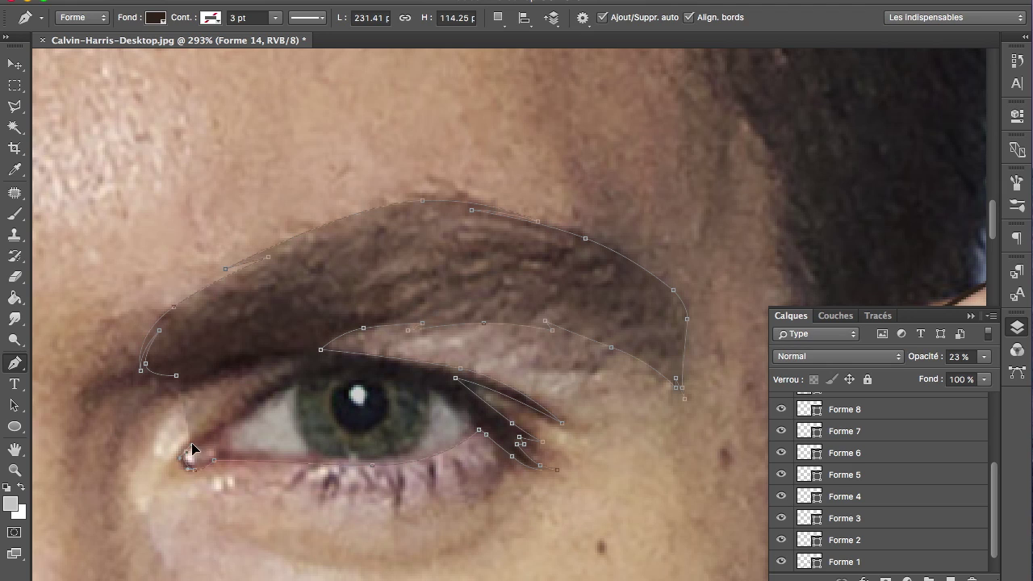
# Curve the path around the inner corner and upper lid, close it, and restore 100% opacity
pyautogui.click(221, 427)
pyautogui.moveTo(325, 366)
pyautogui.mouseDown()
pyautogui.moveTo(379, 363)
pyautogui.moveTo(330, 365)
pyautogui.mouseUp()
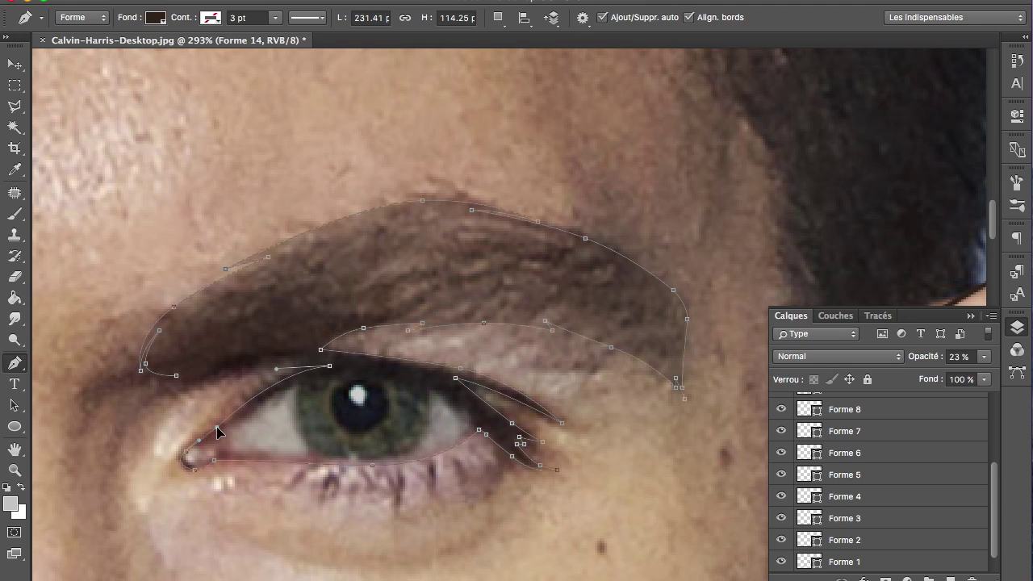
pyautogui.moveTo(329, 366); pyautogui.dragTo(325, 368)
pyautogui.moveTo(218, 427); pyautogui.dragTo(184, 484)
pyautogui.keyDown('ctrl'); pyautogui.click(227, 454); pyautogui.keyUp('ctrl')
pyautogui.moveTo(387, 456); pyautogui.dragTo(403, 456)
pyautogui.moveTo(500, 410)
pyautogui.mouseDown()
pyautogui.moveTo(468, 435)
pyautogui.moveTo(471, 423)
pyautogui.mouseUp()
pyautogui.moveTo(396, 379); pyautogui.dragTo(241, 374)
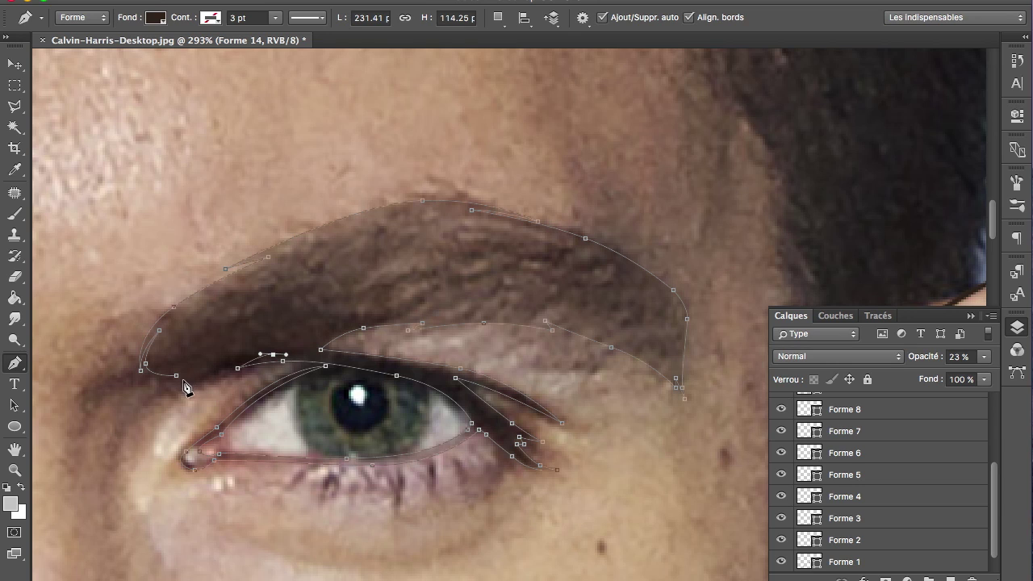
pyautogui.click(202, 364)
pyautogui.click(175, 376)
pyautogui.press('Return')
pyautogui.press('0')
pyautogui.scroll(-5, 486, 526)
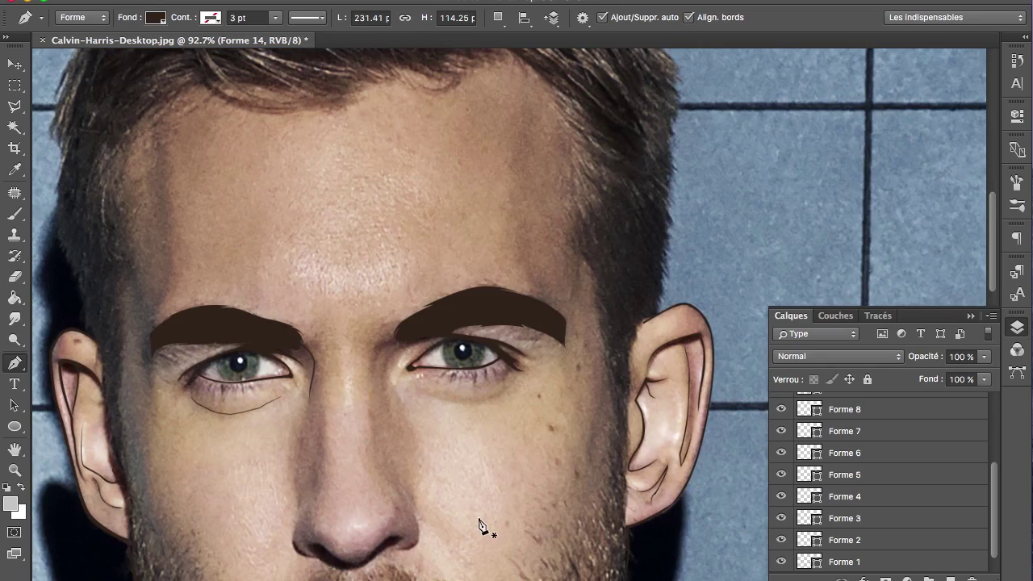
# Hide and reshow the background photo to check the line art
pyautogui.scroll(-2, 484, 524)
pyautogui.scroll(-1, 664, 521)
pyautogui.scroll(-2, 664, 521)
pyautogui.scroll(-1, 781, 556)
pyautogui.click(781, 561)
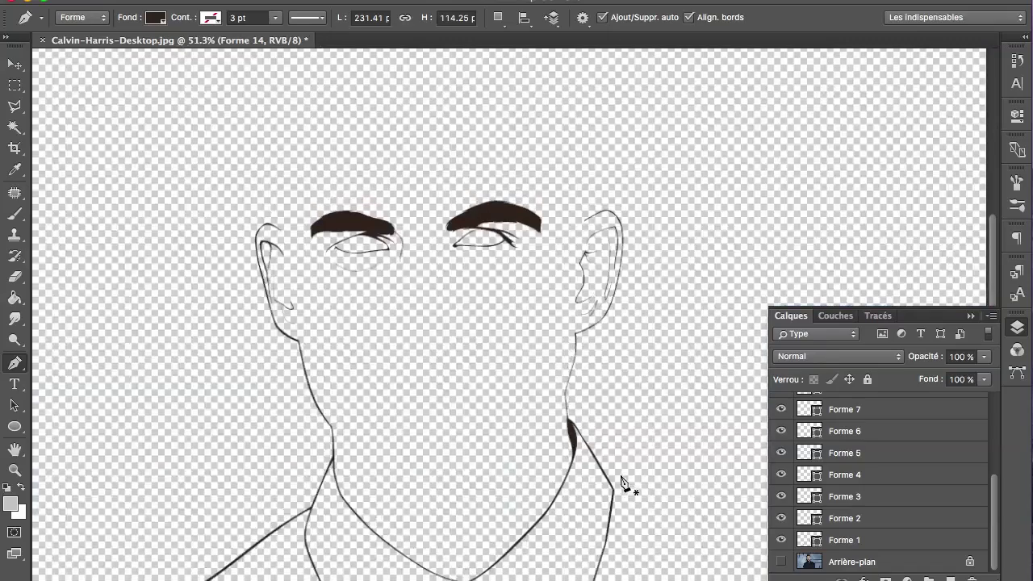
pyautogui.click(781, 562)
pyautogui.scroll(3, 525, 380)
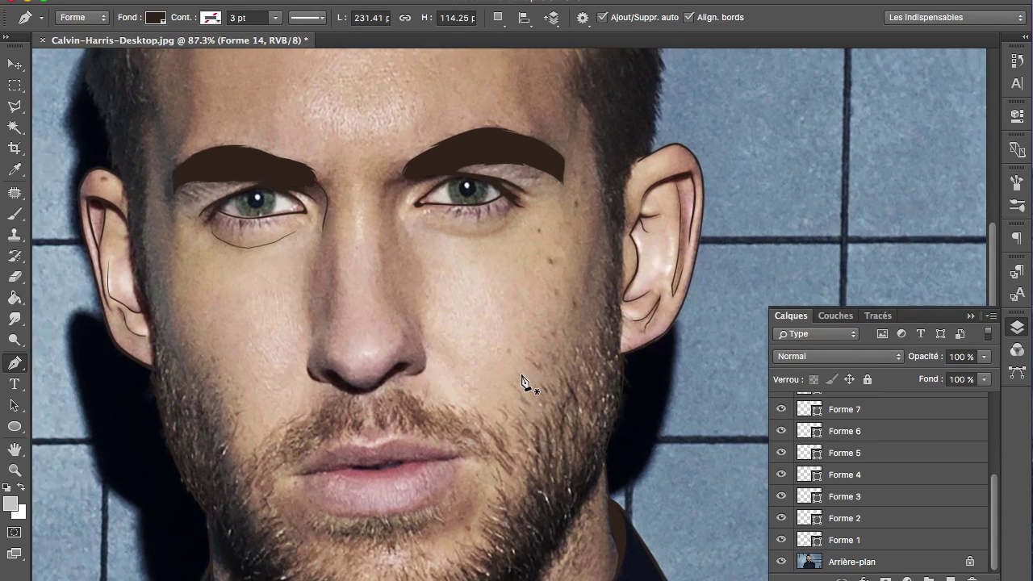
pyautogui.scroll(2, 525, 380)
pyautogui.scroll(3, 837, 418)
# Duplicate Forme 13, move the copy beneath the right eye, and flip it horizontally
pyautogui.click(855, 428)
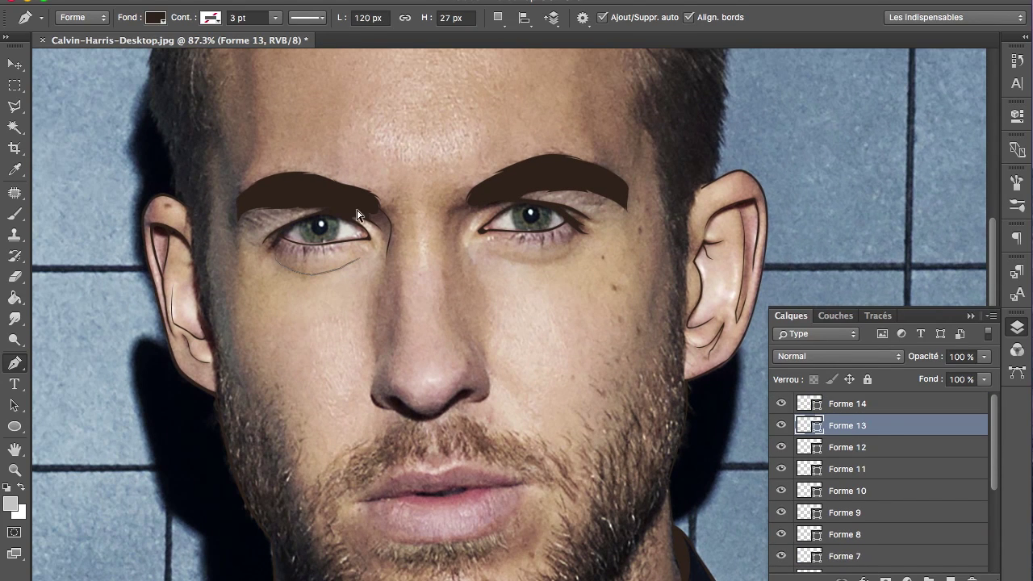
pyautogui.hotkey('ctrl', 'j')
pyautogui.press('v')
pyautogui.moveTo(441, 291); pyautogui.dragTo(569, 268)
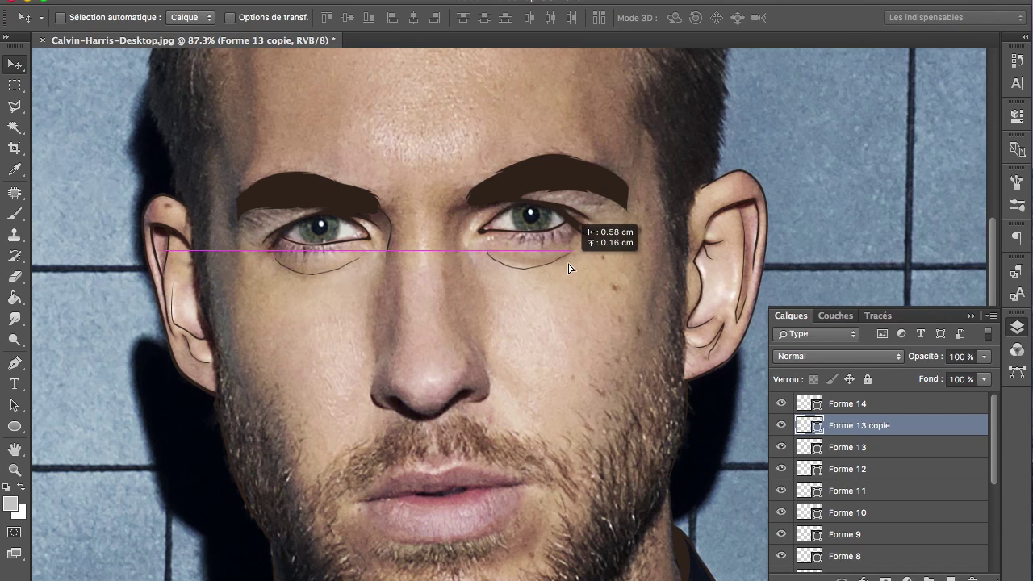
pyautogui.hotkey('ctrl', 't')
pyautogui.rightClick(581, 271)
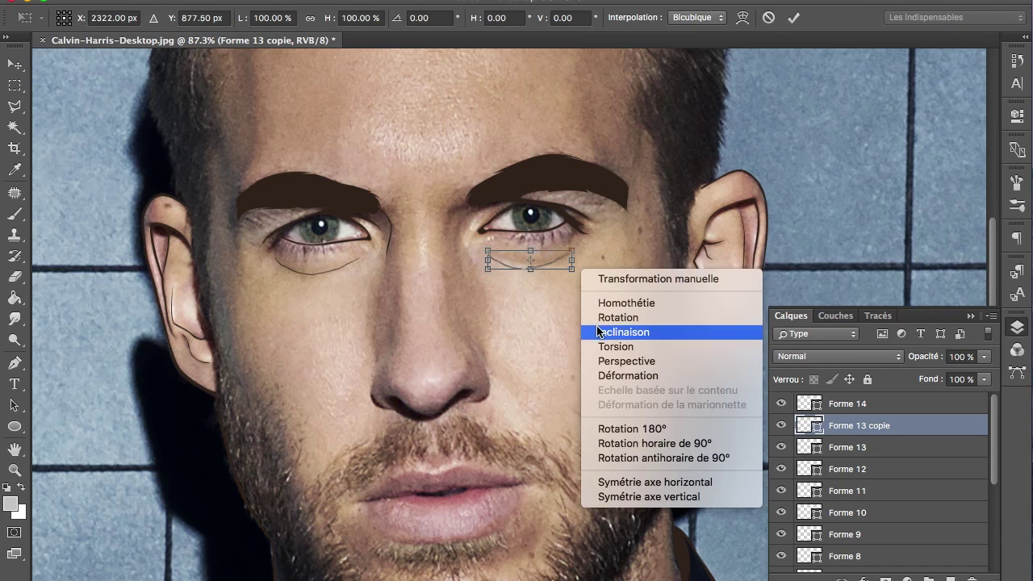
pyautogui.click(645, 481)
pyautogui.press('Return')
# Widen the right under-eye copy to 107.5%
pyautogui.click(569, 260)
pyautogui.hotkey('ctrl', 't')
pyautogui.moveTo(578, 259); pyautogui.dragTo(582, 258)
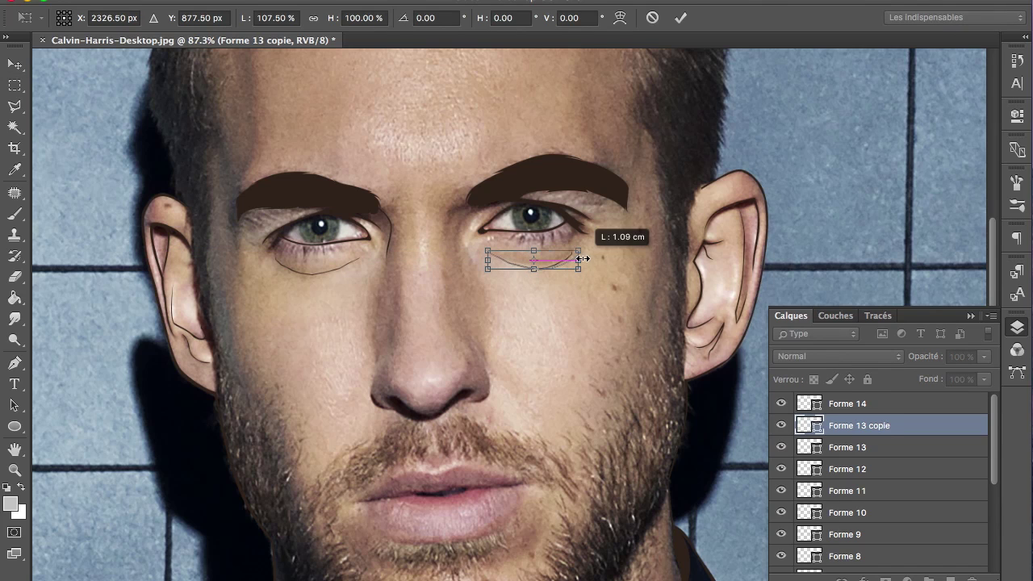
pyautogui.press('Return')
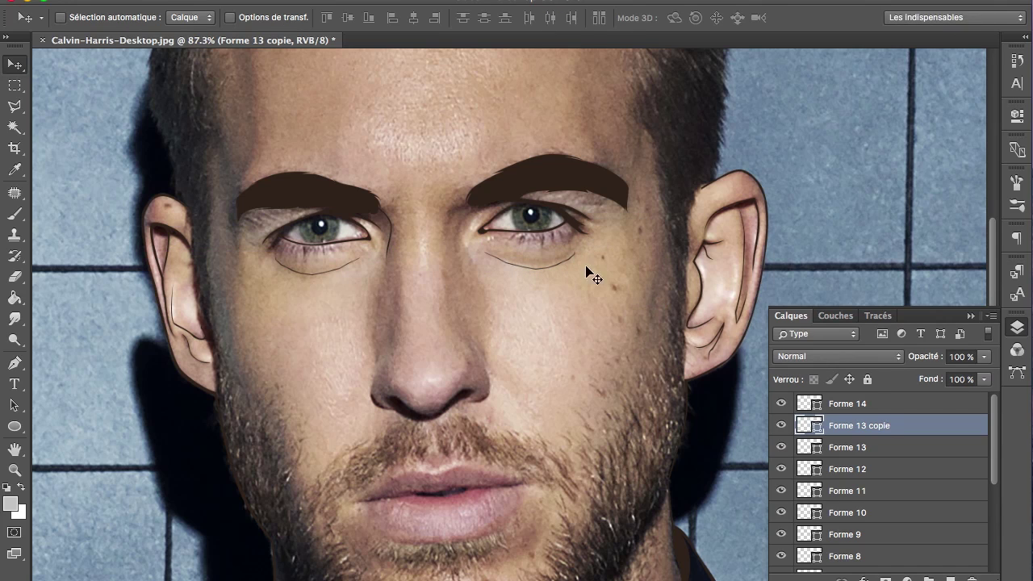
pyautogui.scroll(5, 519, 299)
pyautogui.press('p')
pyautogui.scroll(-8, 403, 464)
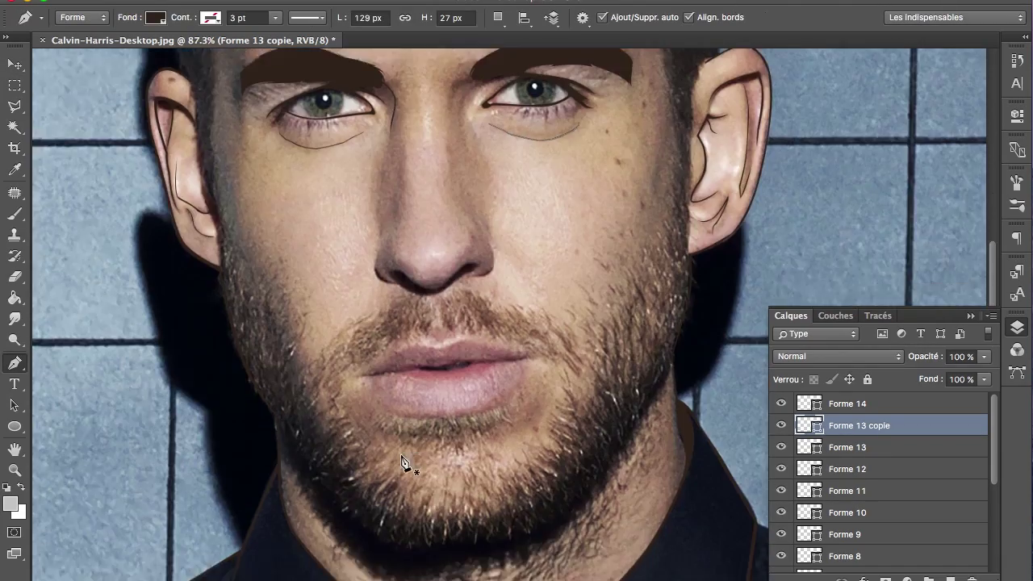
# Draw Forme 15, a thin curved shape along the left nostril edge
pyautogui.scroll(3, 403, 463)
pyautogui.scroll(3, 403, 461)
pyautogui.scroll(3, 355, 403)
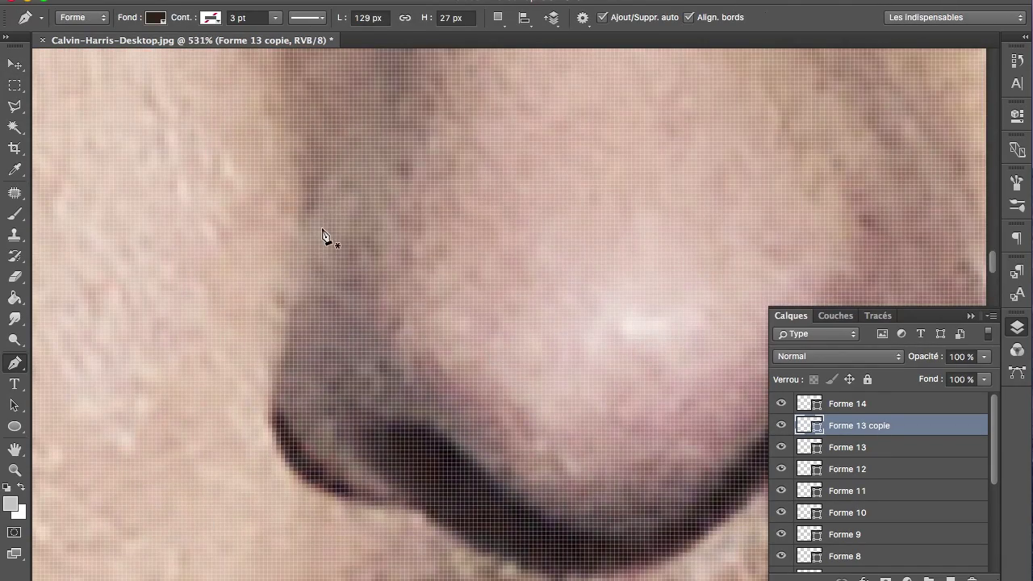
pyautogui.scroll(-3, 314, 268)
pyautogui.click(413, 299)
pyautogui.moveTo(399, 377)
pyautogui.mouseDown()
pyautogui.moveTo(411, 399)
pyautogui.moveTo(501, 415)
pyautogui.mouseUp()
pyautogui.scroll(3, 465, 419)
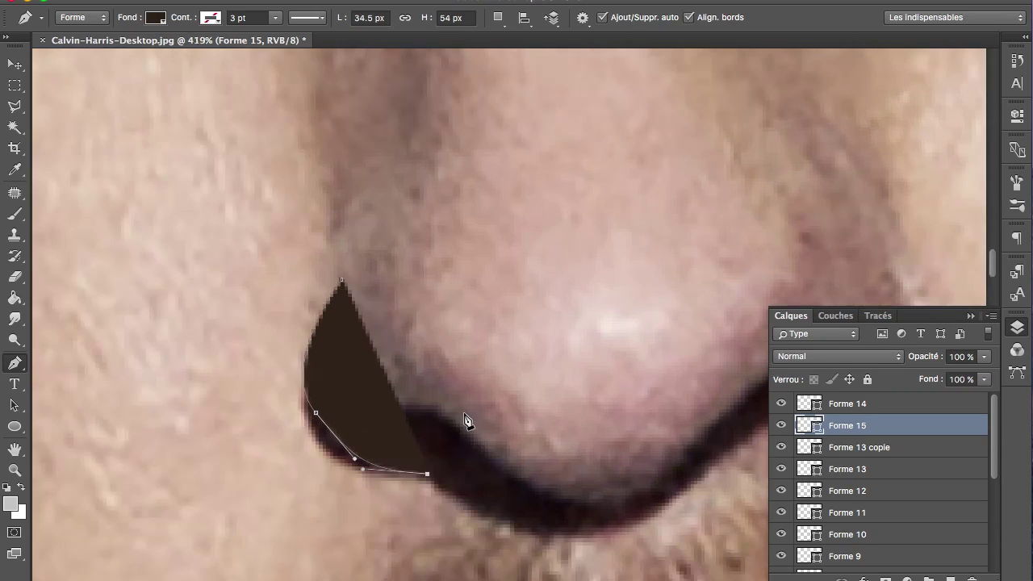
pyautogui.moveTo(311, 403); pyautogui.dragTo(334, 435)
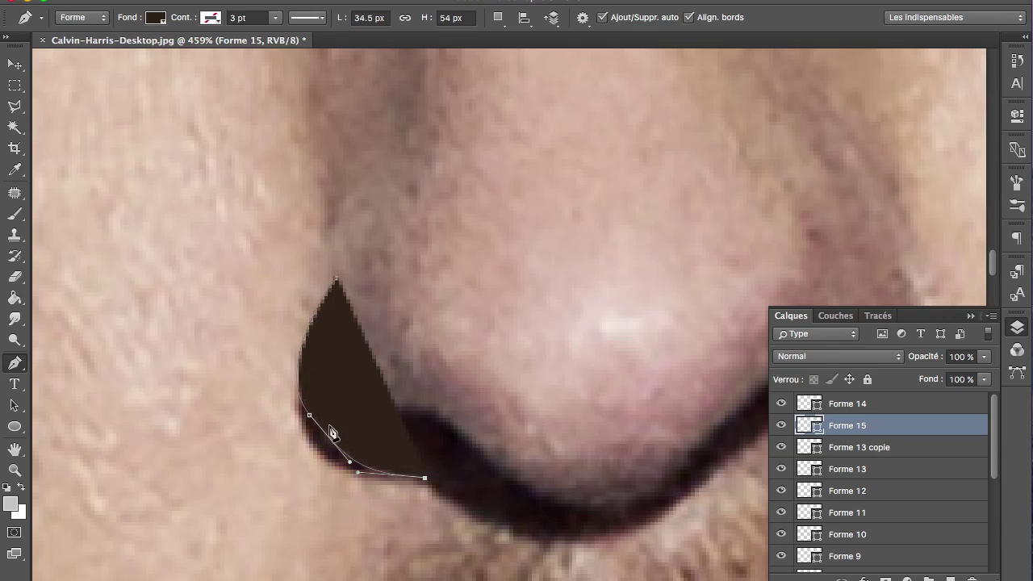
pyautogui.moveTo(309, 388); pyautogui.dragTo(323, 300)
pyautogui.press('Escape')
# Trace a new shape inside the left nostril, along its base to the right nostril tip and back
pyautogui.hscroll(5, 399, 388)
pyautogui.scroll(-1, 400, 387)
pyautogui.click(297, 437)
pyautogui.moveTo(231, 396); pyautogui.dragTo(216, 369)
pyautogui.moveTo(302, 392); pyautogui.dragTo(328, 419)
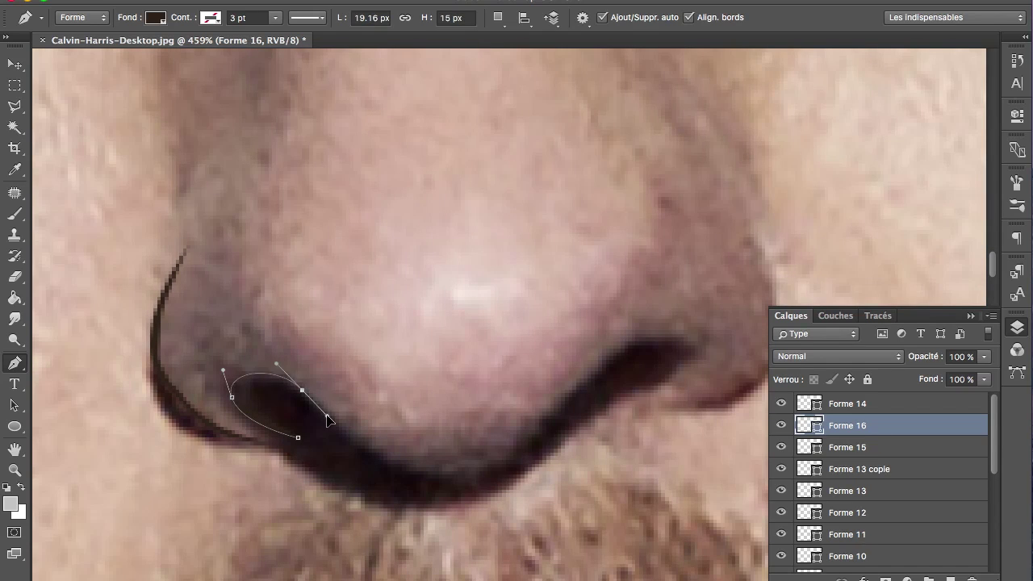
pyautogui.moveTo(427, 467); pyautogui.dragTo(484, 466)
pyautogui.moveTo(528, 434); pyautogui.dragTo(552, 402)
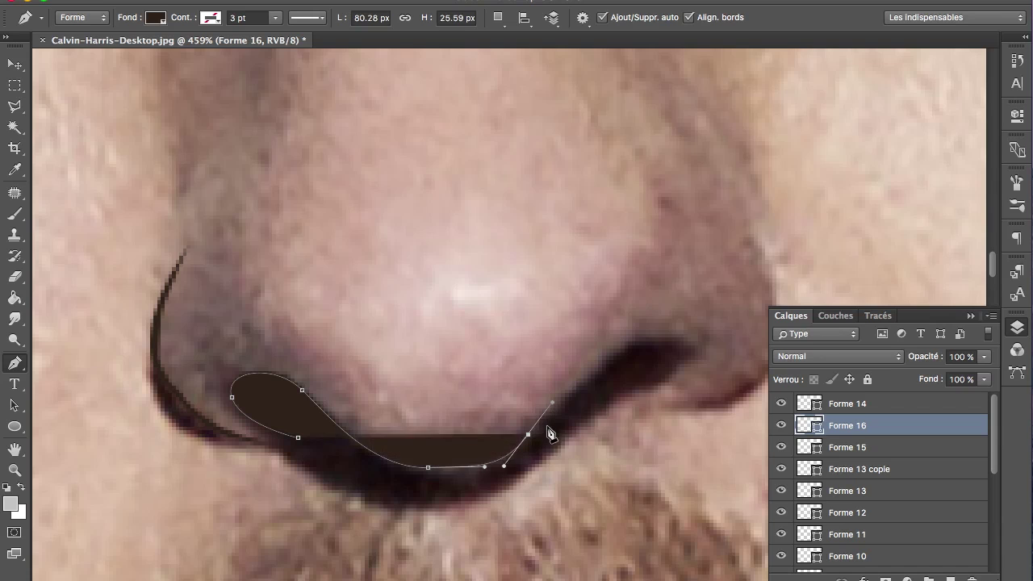
pyautogui.moveTo(639, 342); pyautogui.dragTo(680, 337)
pyautogui.click(691, 351)
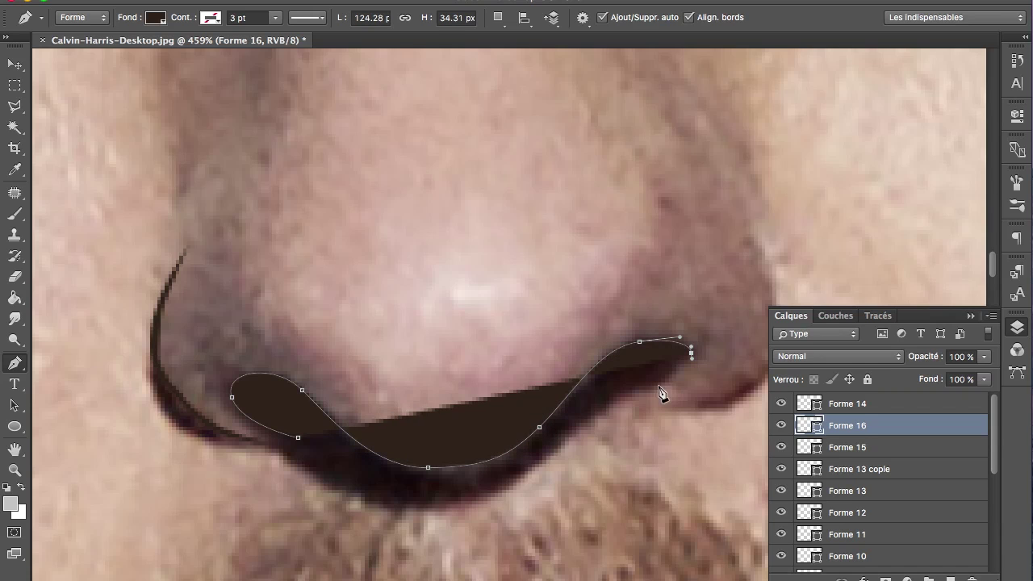
pyautogui.click(643, 385)
pyautogui.moveTo(565, 416); pyautogui.dragTo(549, 426)
pyautogui.moveTo(446, 474); pyautogui.dragTo(378, 476)
pyautogui.moveTo(328, 427); pyautogui.dragTo(288, 398)
# Close the Forme 16 nostril shape at its start and refine its lower-left curve
pyautogui.click(298, 438)
pyautogui.moveTo(283, 436); pyautogui.dragTo(338, 440)
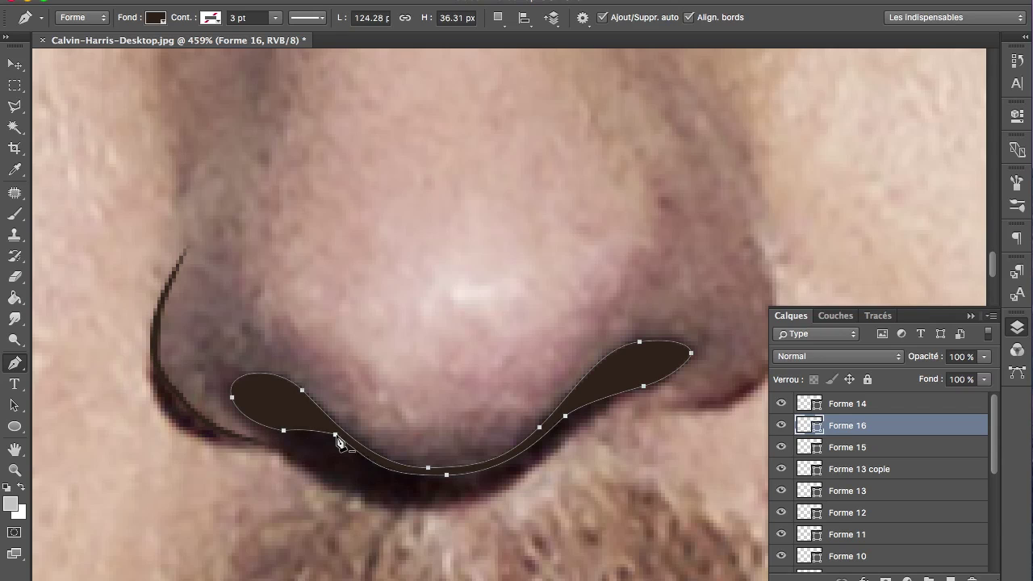
pyautogui.click(386, 468)
pyautogui.moveTo(388, 471); pyautogui.dragTo(391, 471)
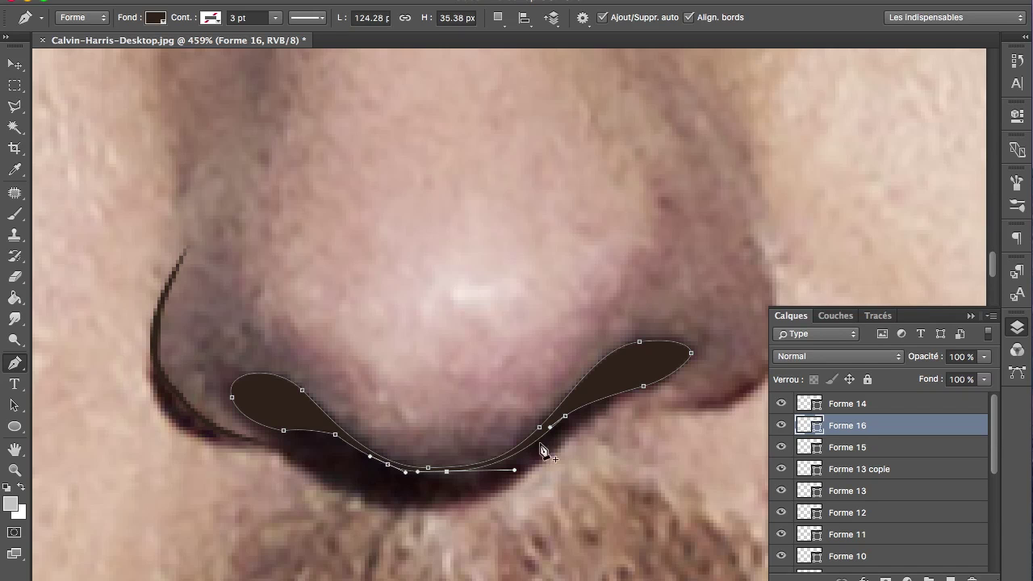
pyautogui.moveTo(321, 429); pyautogui.dragTo(313, 434)
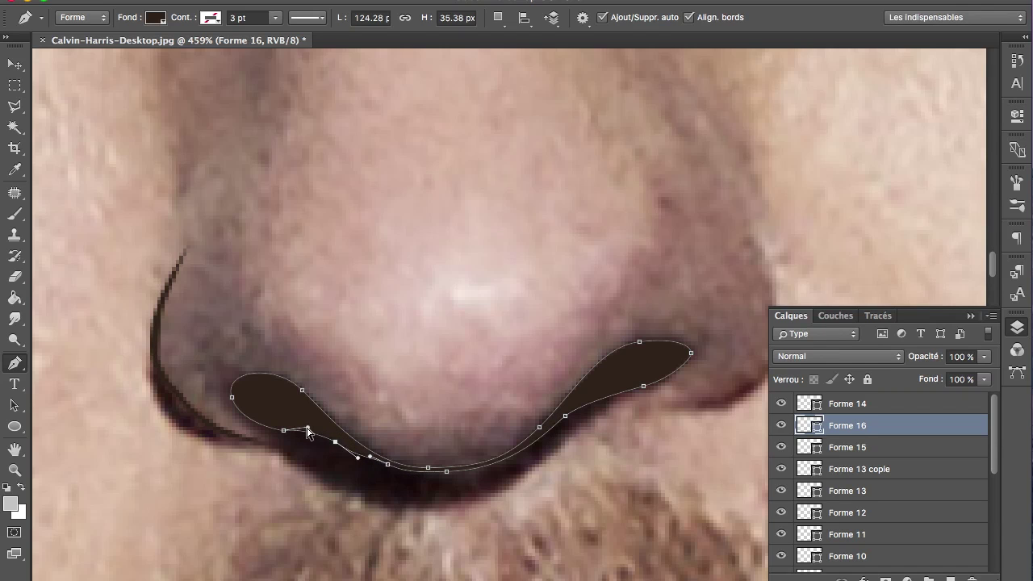
pyautogui.hscroll(5, 309, 434)
pyautogui.press('Return')
# Draw Forme 17, a thin crescent along the right side of the nose
pyautogui.click(472, 427)
pyautogui.moveTo(583, 392); pyautogui.dragTo(609, 363)
pyautogui.moveTo(535, 179); pyautogui.dragTo(489, 111)
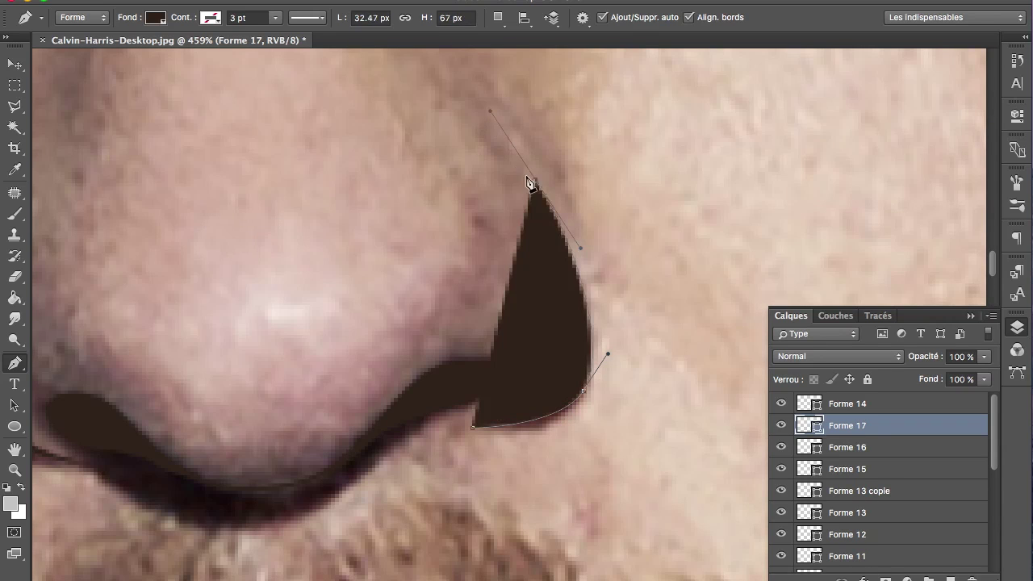
pyautogui.moveTo(579, 379); pyautogui.dragTo(564, 473)
pyautogui.keyDown('alt'); pyautogui.click(580, 379); pyautogui.keyUp('alt')
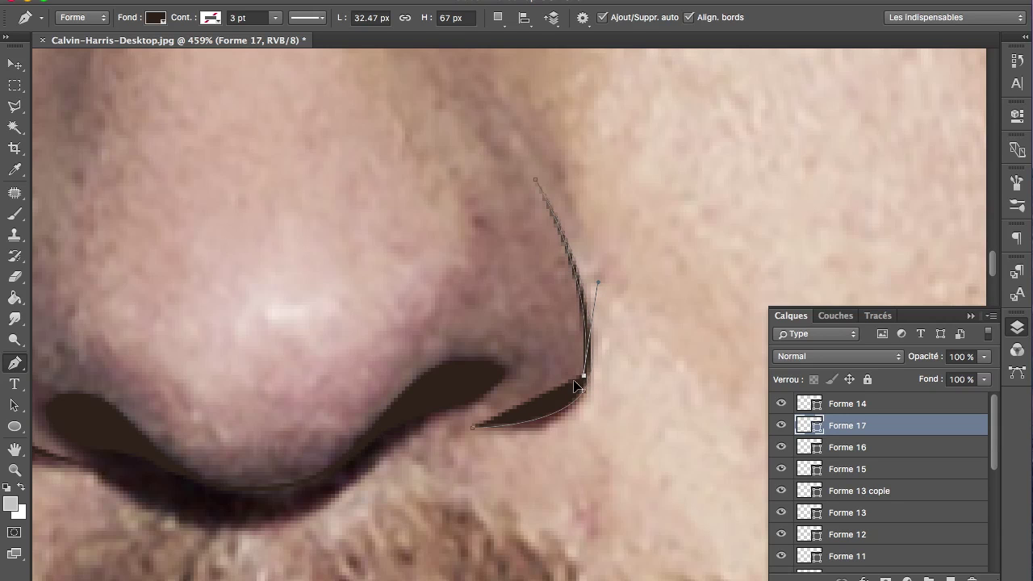
pyautogui.press('Return')
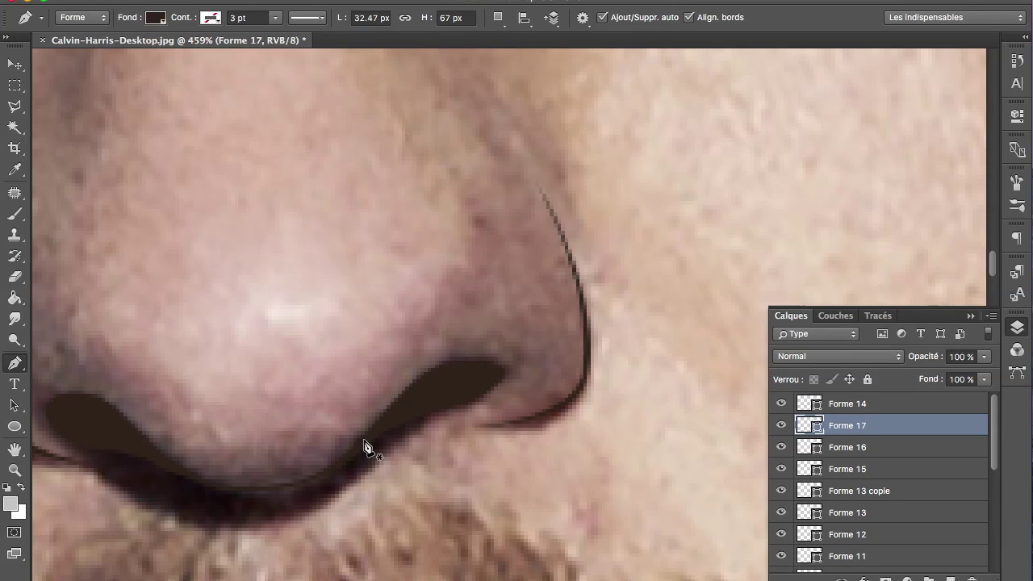
# Zoom out to the whole face and hide the background photo to check the line art
pyautogui.hotkey('ctrl', '0')
pyautogui.scroll(-5, 879, 500)
pyautogui.click(780, 561)
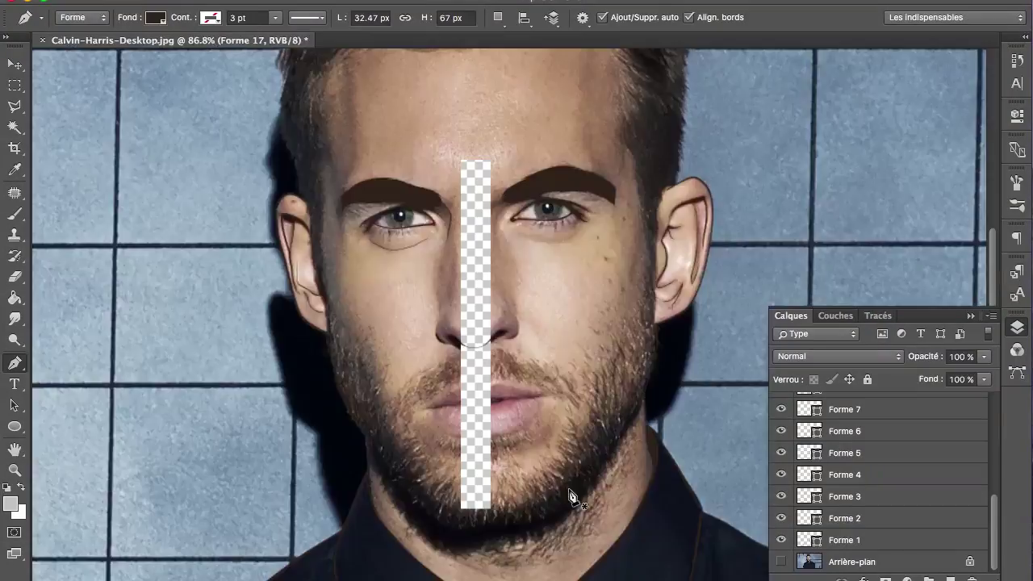
pyautogui.scroll(-2, 568, 493)
pyautogui.scroll(4, 571, 494)
pyautogui.scroll(-1, 581, 494)
pyautogui.scroll(-1, 581, 494)
pyautogui.scroll(2, 641, 460)
pyautogui.scroll(3, 636, 452)
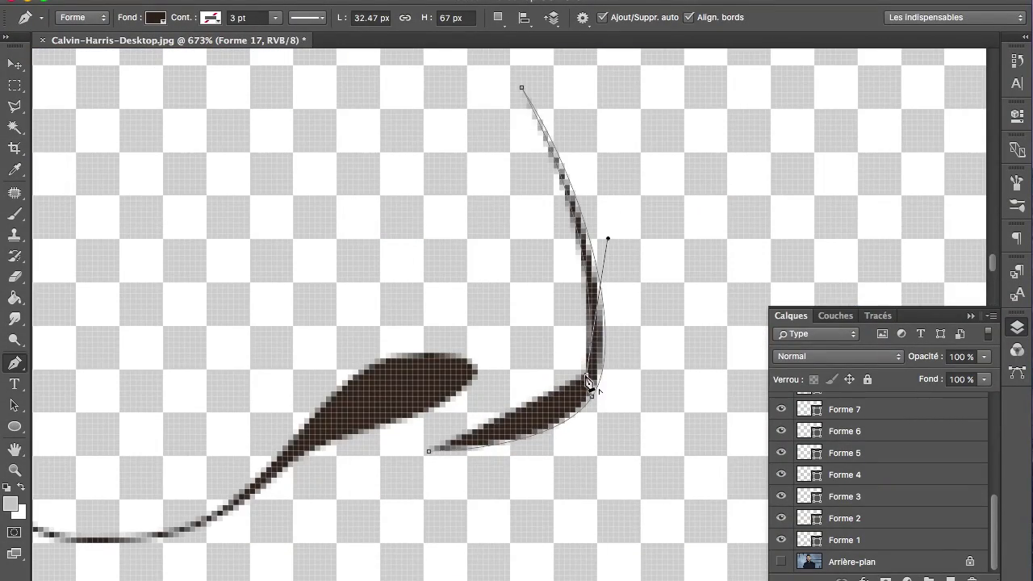
# Close the right-nostril path at its start and show the Arrière-plan photo again
pyautogui.click(427, 454)
pyautogui.scroll(-5, 339, 479)
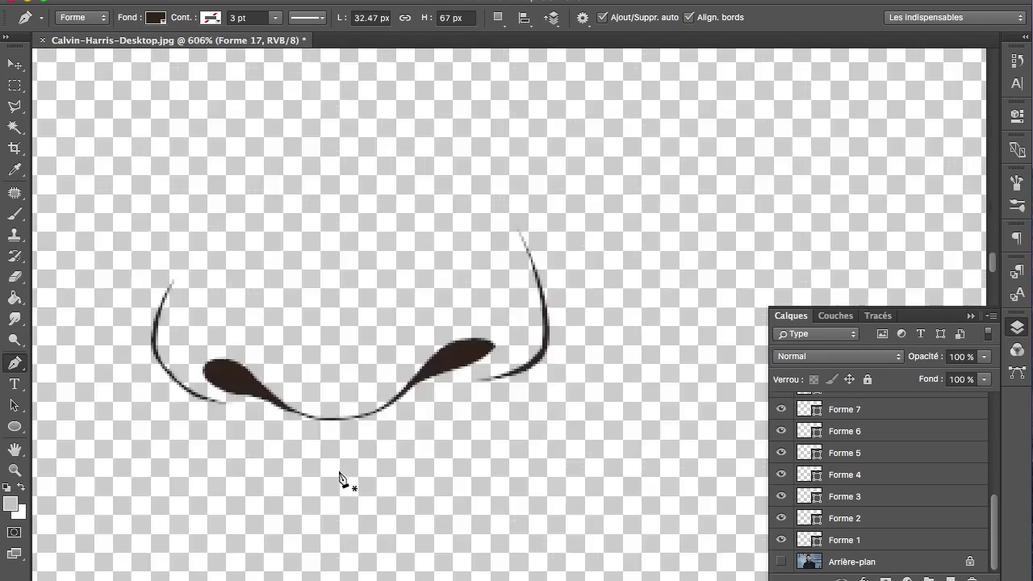
pyautogui.scroll(-5, 338, 479)
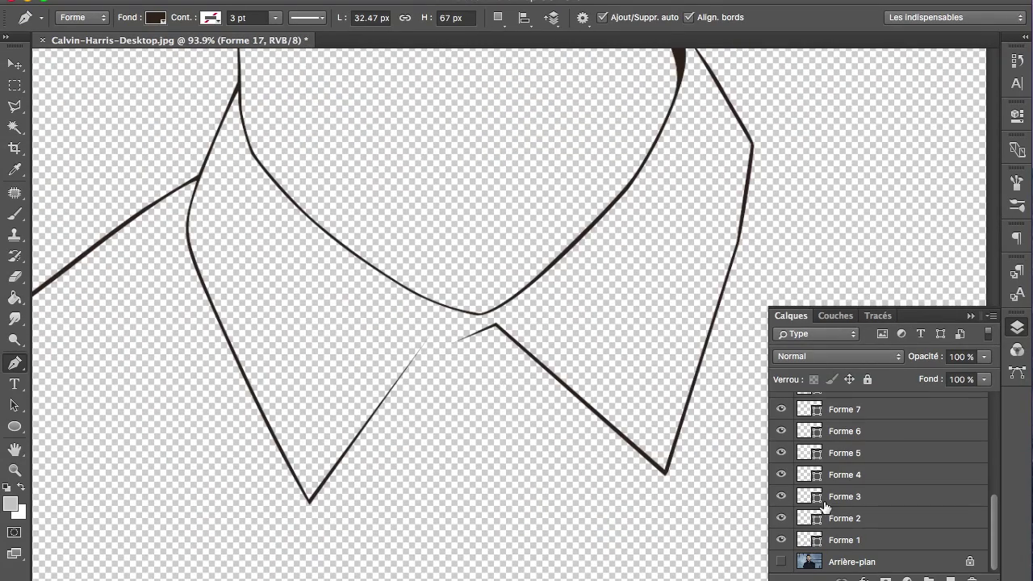
pyautogui.click(782, 563)
pyautogui.scroll(2, 472, 427)
pyautogui.scroll(1, 434, 414)
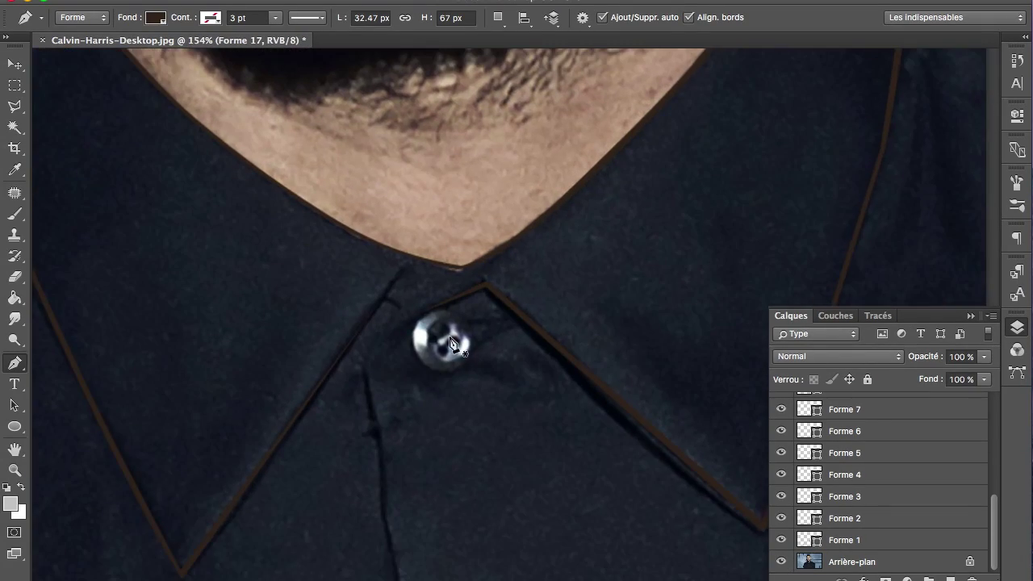
pyautogui.scroll(1, 433, 359)
pyautogui.scroll(1, 433, 359)
pyautogui.scroll(-5, 486, 244)
pyautogui.scroll(1, 482, 241)
pyautogui.hscroll(1, 481, 241)
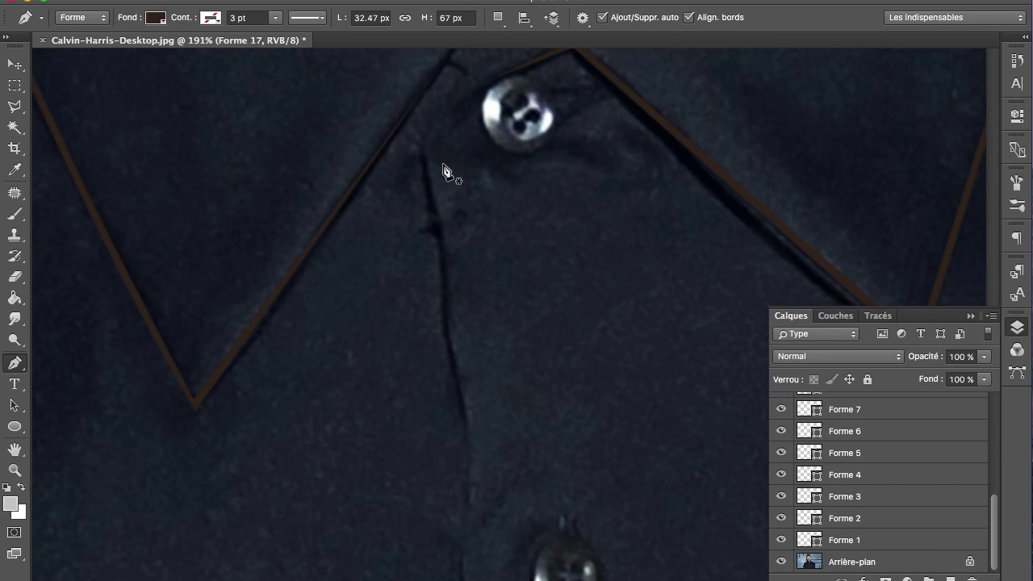
pyautogui.click(459, 85)
# Place Forme 18 anchors down the shirt placket from the collar past the image bottom
pyautogui.click(427, 140)
pyautogui.click(436, 199)
pyautogui.moveTo(448, 276); pyautogui.dragTo(449, 298)
pyautogui.moveTo(456, 353); pyautogui.dragTo(457, 369)
pyautogui.moveTo(469, 441); pyautogui.dragTo(473, 473)
pyautogui.scroll(-5, 472, 472)
pyautogui.moveTo(465, 344); pyautogui.dragTo(466, 387)
pyautogui.moveTo(472, 469); pyautogui.dragTo(473, 490)
pyautogui.scroll(-8, 475, 492)
pyautogui.scroll(-1, 479, 484)
pyautogui.moveTo(469, 386)
pyautogui.mouseDown()
pyautogui.moveTo(475, 423)
pyautogui.moveTo(515, 483)
pyautogui.mouseUp()
pyautogui.scroll(-9, 476, 452)
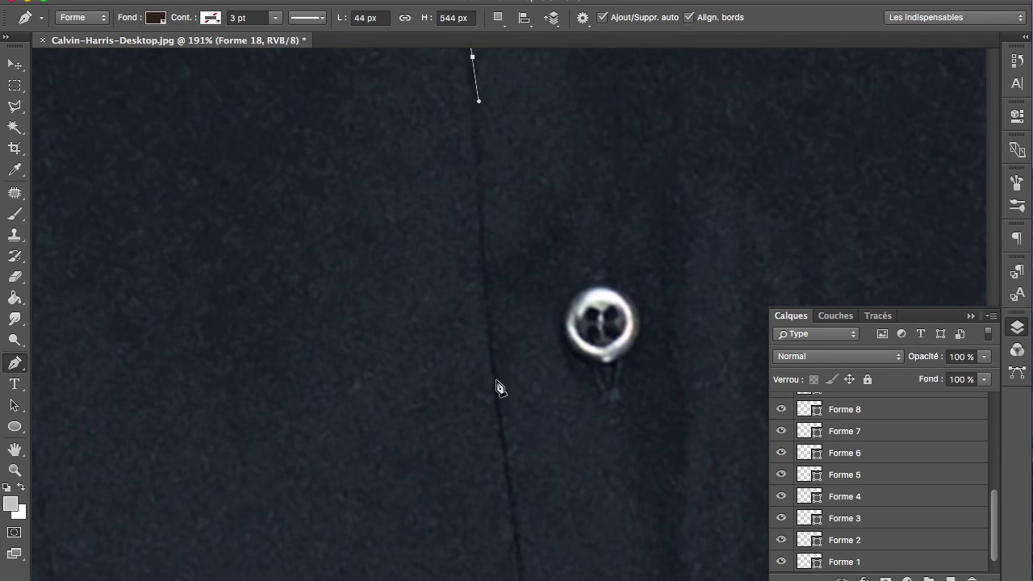
pyautogui.scroll(-8, 533, 452)
pyautogui.scroll(-4, 539, 403)
pyautogui.click(529, 362)
pyautogui.click(527, 384)
# Bring the placket line back up the shirt and finish it at the collar
pyautogui.moveTo(502, 120); pyautogui.dragTo(498, 59)
pyautogui.scroll(6, 500, 76)
pyautogui.scroll(3, 472, 121)
pyautogui.moveTo(472, 121); pyautogui.dragTo(477, 165)
pyautogui.scroll(4, 464, 73)
pyautogui.moveTo(492, 115); pyautogui.dragTo(490, 51)
pyautogui.scroll(2, 490, 52)
pyautogui.click(488, 63)
pyautogui.scroll(6, 480, 167)
pyautogui.moveTo(476, 167); pyautogui.dragTo(471, 108)
pyautogui.scroll(6, 471, 121)
pyautogui.moveTo(457, 145); pyautogui.dragTo(454, 77)
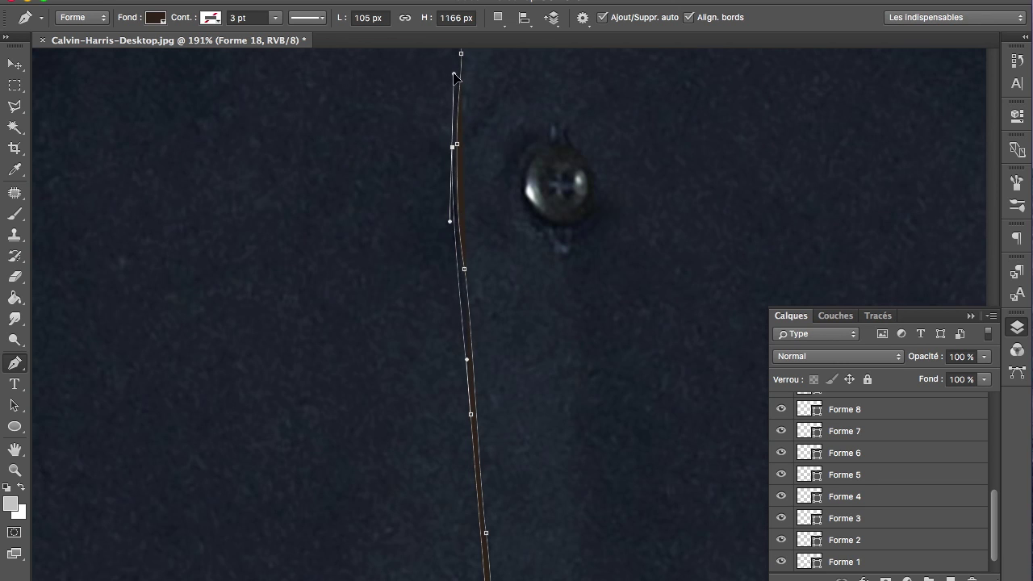
pyautogui.scroll(5, 454, 76)
pyautogui.moveTo(424, 148); pyautogui.dragTo(424, 158)
pyautogui.moveTo(412, 110); pyautogui.dragTo(413, 81)
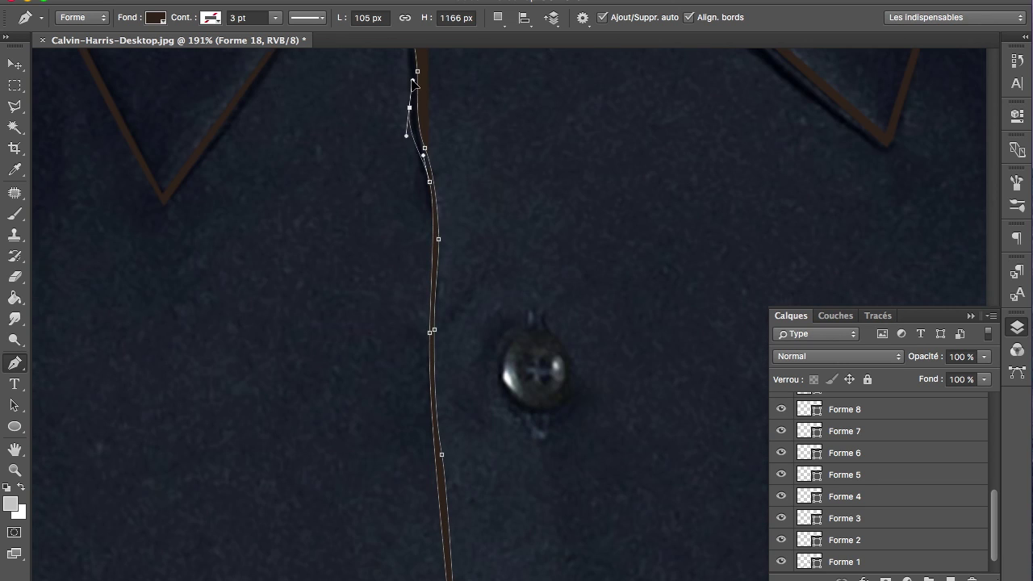
pyautogui.scroll(4, 398, 145)
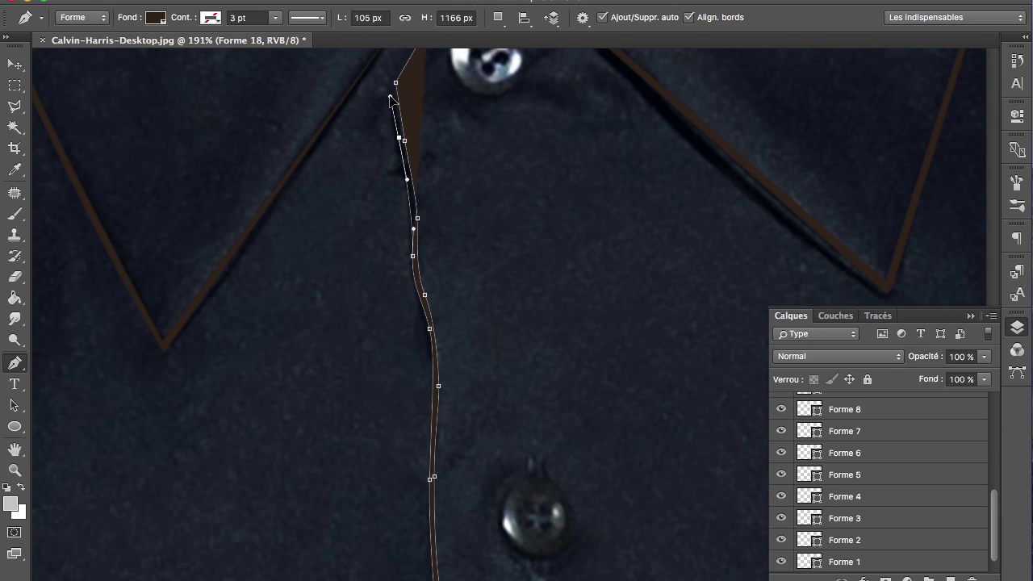
pyautogui.scroll(4, 392, 87)
pyautogui.hscroll(1, 393, 87)
pyautogui.click(379, 179)
pyautogui.click(392, 154)
pyautogui.keyDown('alt'); pyautogui.scroll(-3, 537, 306); pyautogui.keyUp('alt')
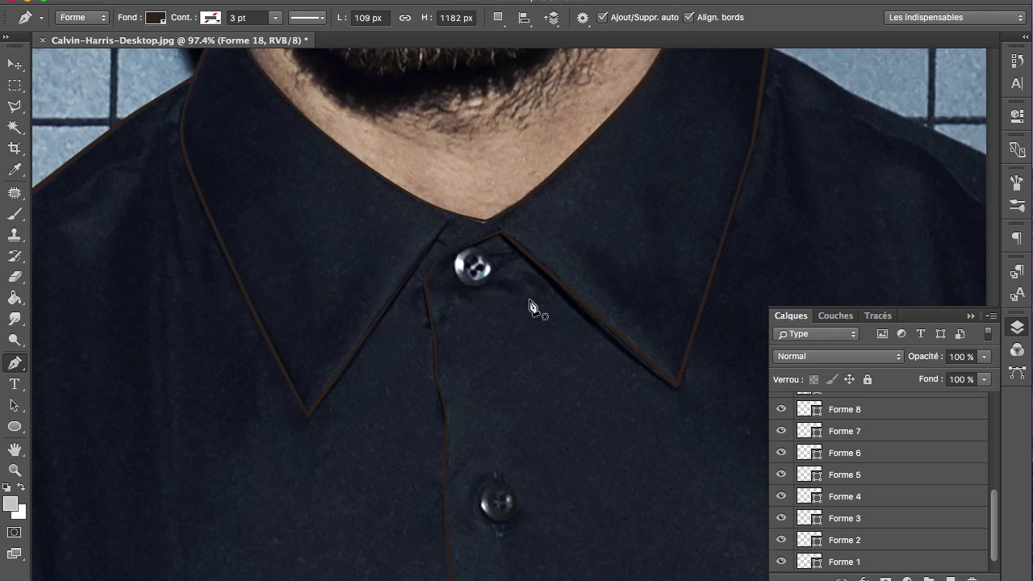
pyautogui.scroll(3, 538, 306)
pyautogui.keyDown('alt'); pyautogui.scroll(3, 537, 306); pyautogui.keyUp('alt')
pyautogui.keyDown('alt'); pyautogui.scroll(3, 546, 382); pyautogui.keyUp('alt')
pyautogui.keyDown('alt'); pyautogui.scroll(2, 401, 332); pyautogui.keyUp('alt')
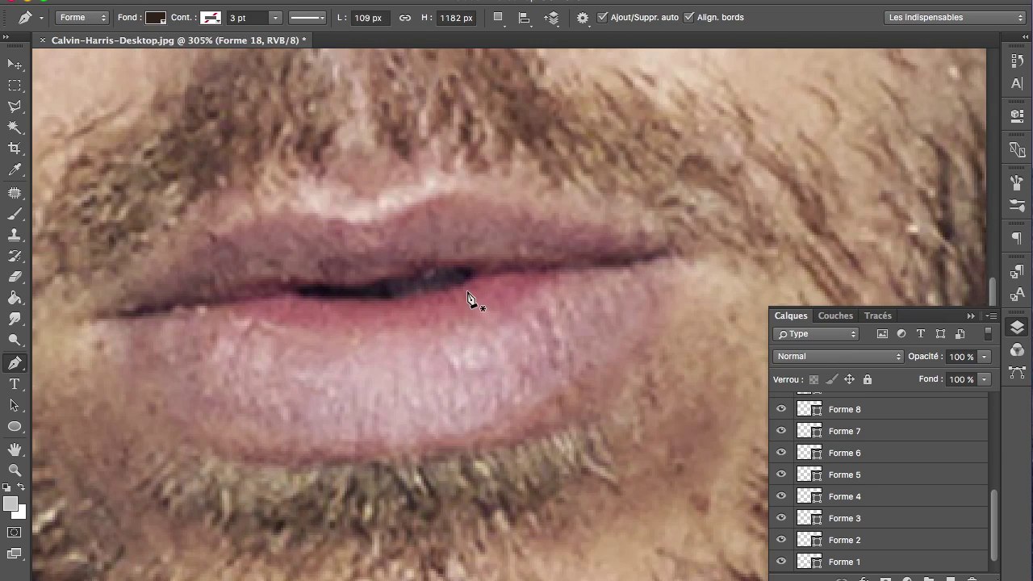
# Trace the dark line between the lips from corner to corner as a committed shape
pyautogui.scroll(2, 488, 277)
pyautogui.click(714, 224)
pyautogui.moveTo(612, 241); pyautogui.dragTo(584, 240)
pyautogui.moveTo(463, 244)
pyautogui.mouseDown()
pyautogui.moveTo(276, 276)
pyautogui.moveTo(118, 289)
pyautogui.mouseUp()
pyautogui.moveTo(51, 301); pyautogui.dragTo(37, 302)
pyautogui.moveTo(49, 304)
pyautogui.mouseDown()
pyautogui.moveTo(218, 304)
pyautogui.moveTo(202, 312)
pyautogui.mouseUp()
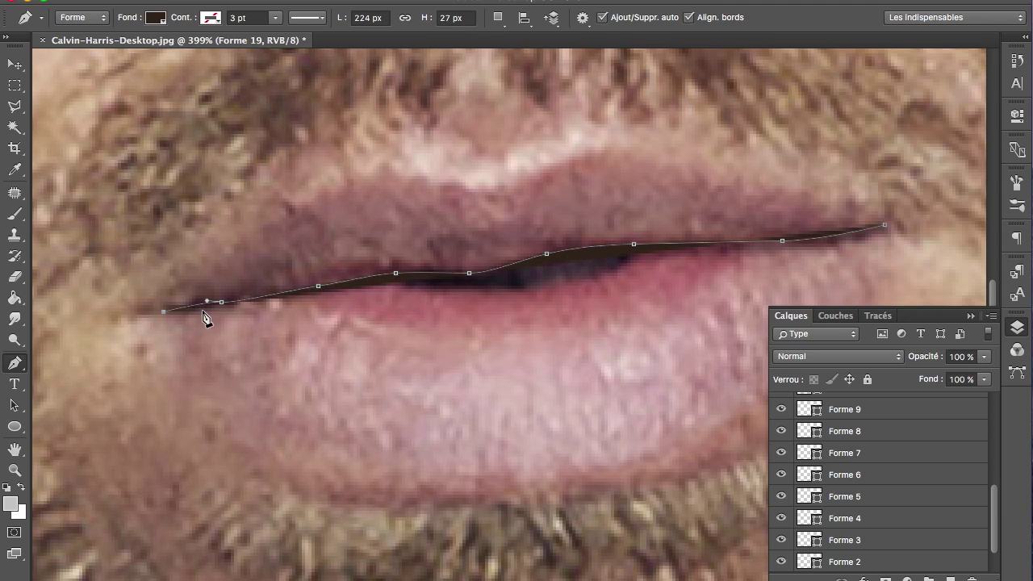
pyautogui.moveTo(559, 283)
pyautogui.mouseDown()
pyautogui.moveTo(597, 274)
pyautogui.moveTo(546, 257)
pyautogui.moveTo(635, 252)
pyautogui.mouseUp()
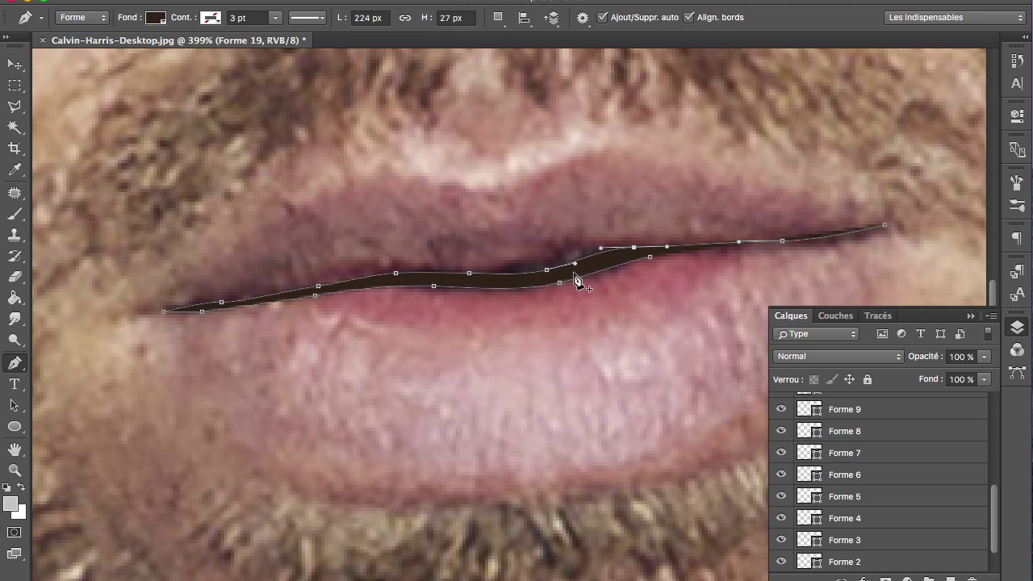
pyautogui.moveTo(554, 283); pyautogui.dragTo(549, 279)
pyautogui.moveTo(649, 257); pyautogui.dragTo(627, 260)
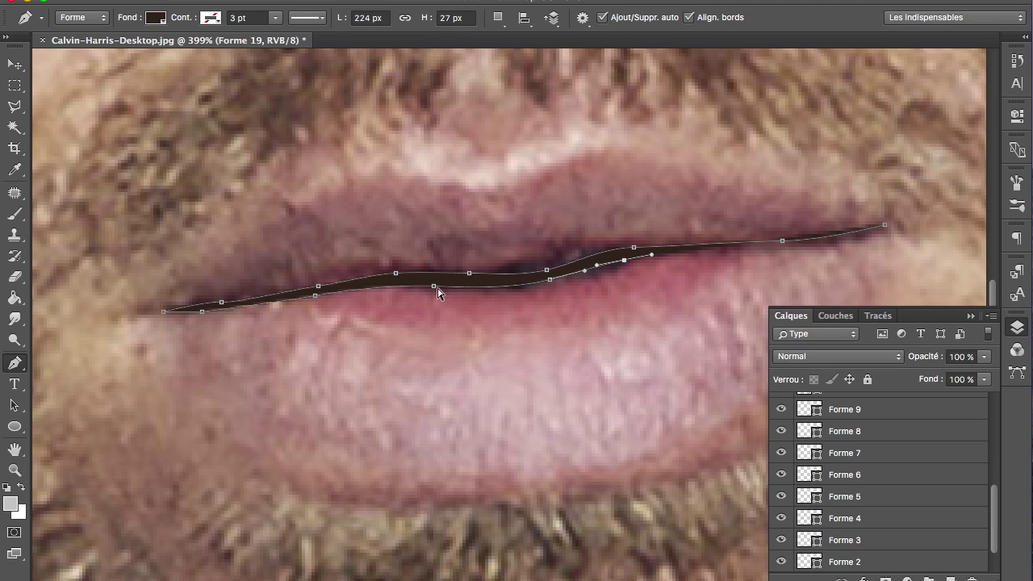
pyautogui.hscroll(5, 440, 283)
pyautogui.moveTo(550, 267); pyautogui.dragTo(571, 273)
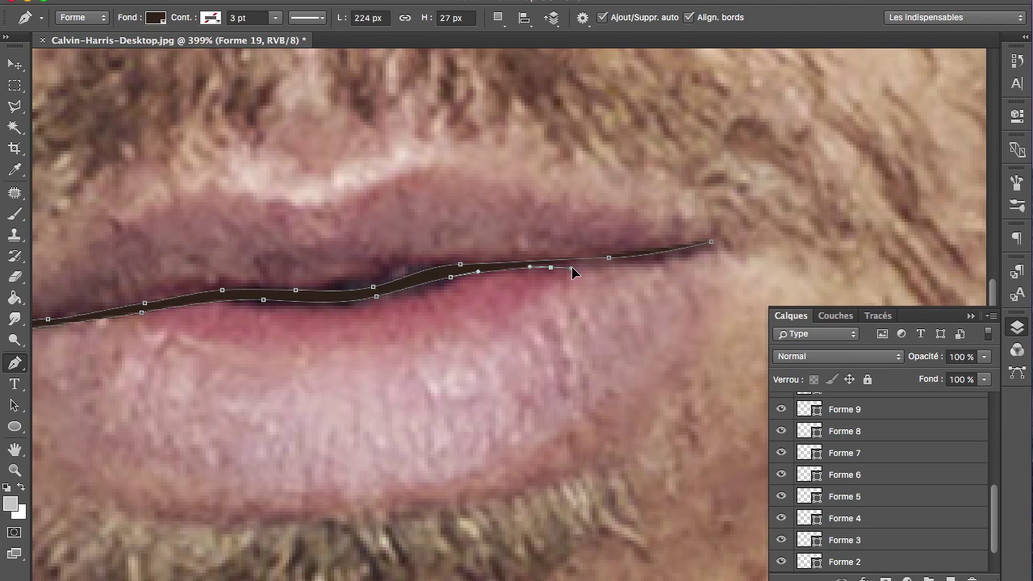
pyautogui.press('Return')
# Outline the upper lip as a closed shape, curving through its central dip and peak
pyautogui.click(692, 248)
pyautogui.moveTo(573, 193); pyautogui.dragTo(583, 191)
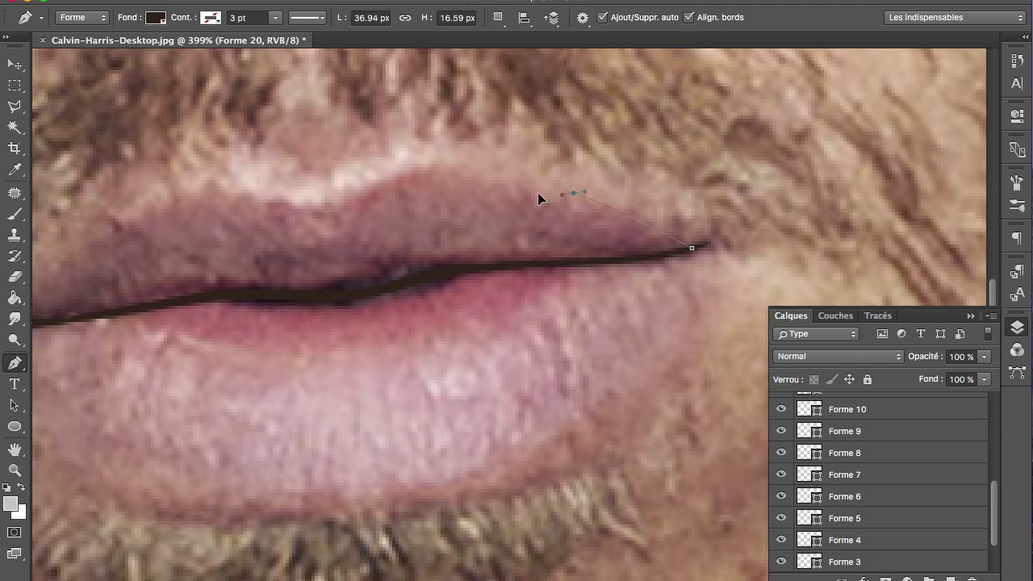
pyautogui.moveTo(415, 167); pyautogui.dragTo(381, 180)
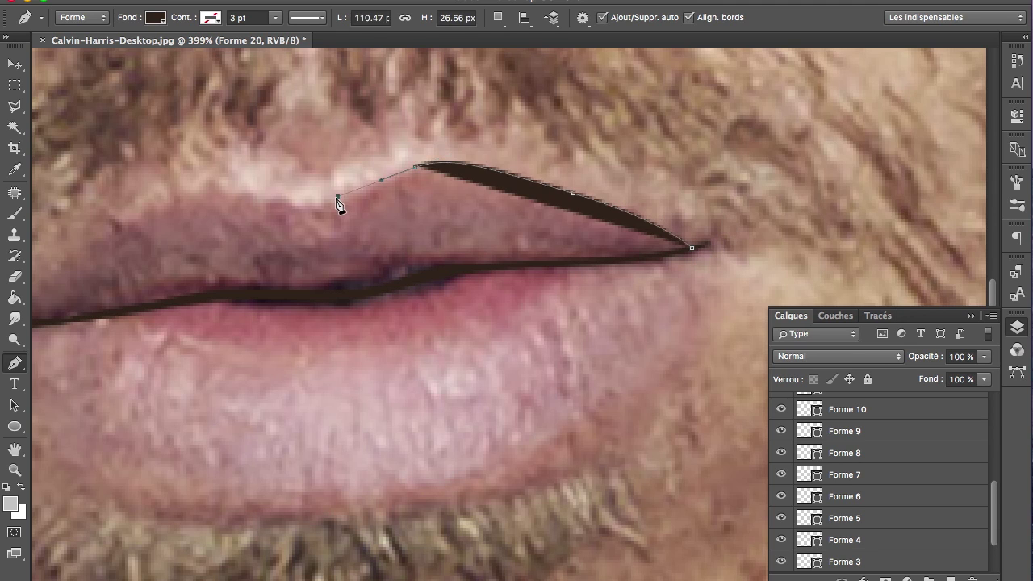
pyautogui.click(339, 196)
pyautogui.hscroll(-5, 407, 181)
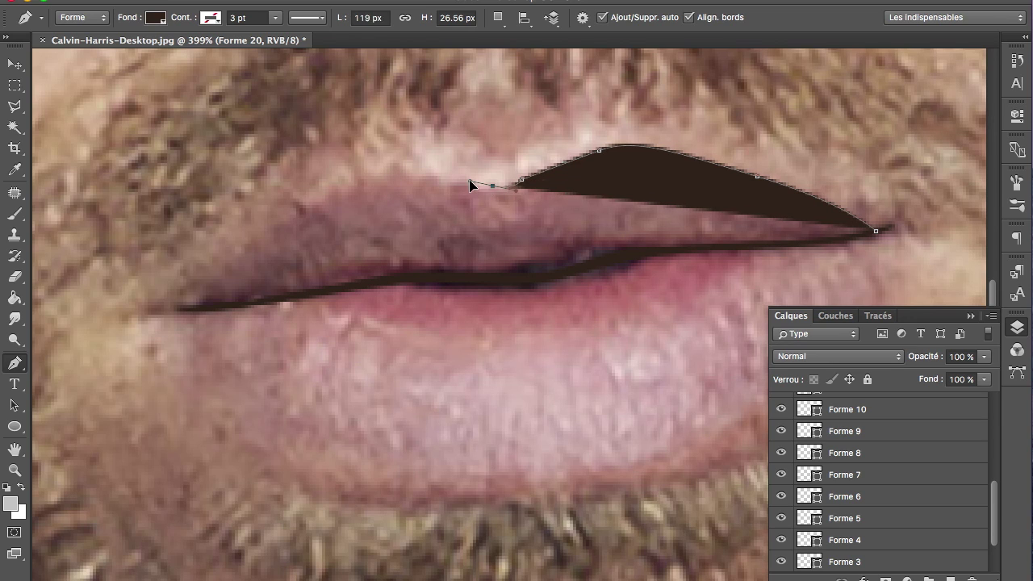
pyautogui.moveTo(389, 167); pyautogui.dragTo(365, 170)
pyautogui.moveTo(187, 308); pyautogui.dragTo(150, 363)
pyautogui.moveTo(393, 168); pyautogui.dragTo(507, 121)
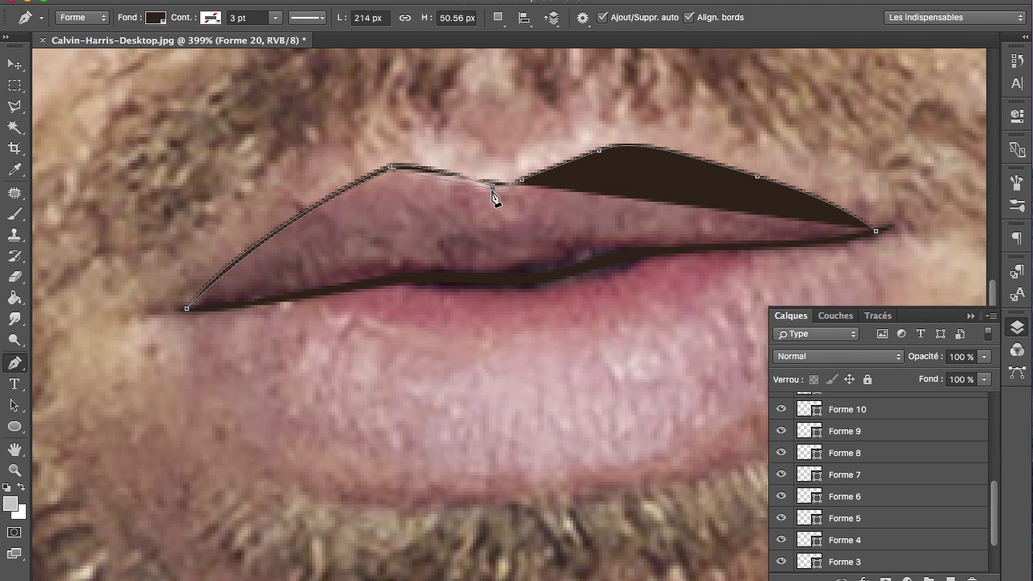
pyautogui.moveTo(554, 216)
pyautogui.mouseDown()
pyautogui.moveTo(502, 202)
pyautogui.moveTo(535, 194)
pyautogui.moveTo(549, 176)
pyautogui.mouseUp()
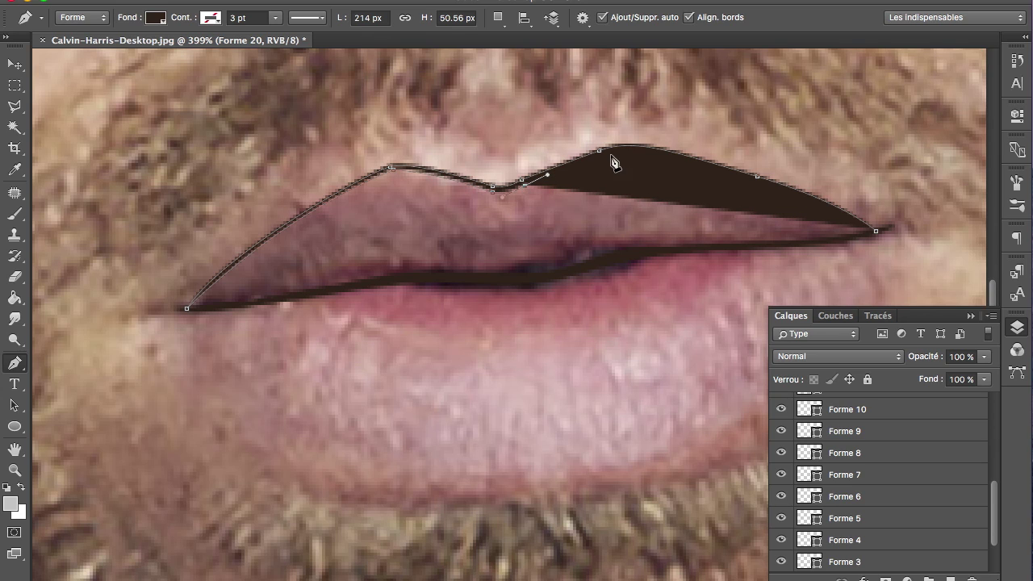
pyautogui.moveTo(635, 150); pyautogui.dragTo(663, 156)
pyautogui.moveTo(875, 231); pyautogui.dragTo(914, 286)
pyautogui.hscroll(3, 703, 249)
# Trace the lower lip from the right corner along its bottom curve to the left corner
pyautogui.click(772, 234)
pyautogui.moveTo(669, 379); pyautogui.dragTo(578, 436)
pyautogui.moveTo(320, 456); pyautogui.dragTo(135, 433)
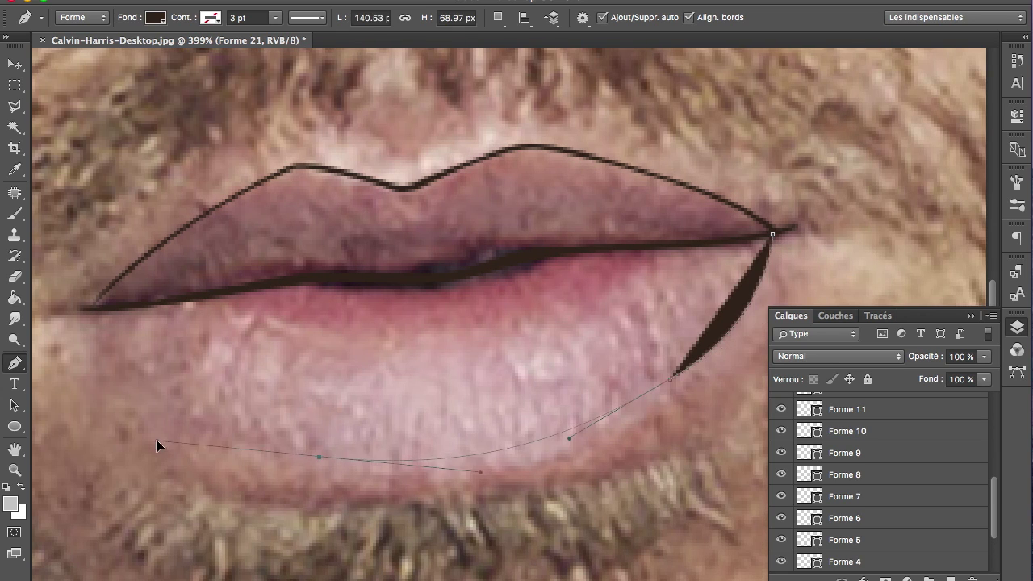
pyautogui.click(97, 311)
pyautogui.moveTo(319, 456); pyautogui.dragTo(485, 462)
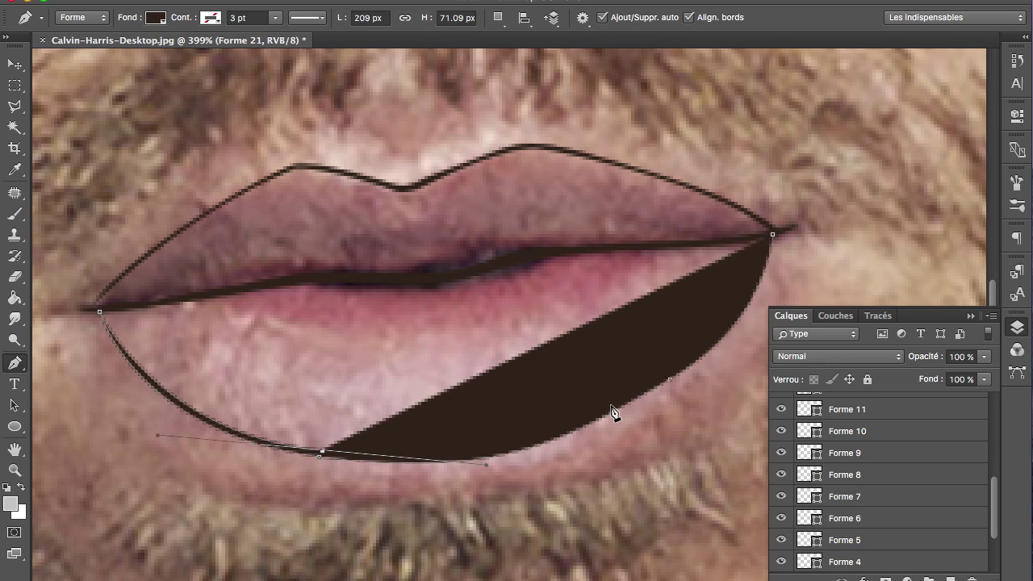
pyautogui.keyDown('alt'); pyautogui.click(320, 456); pyautogui.keyUp('alt')
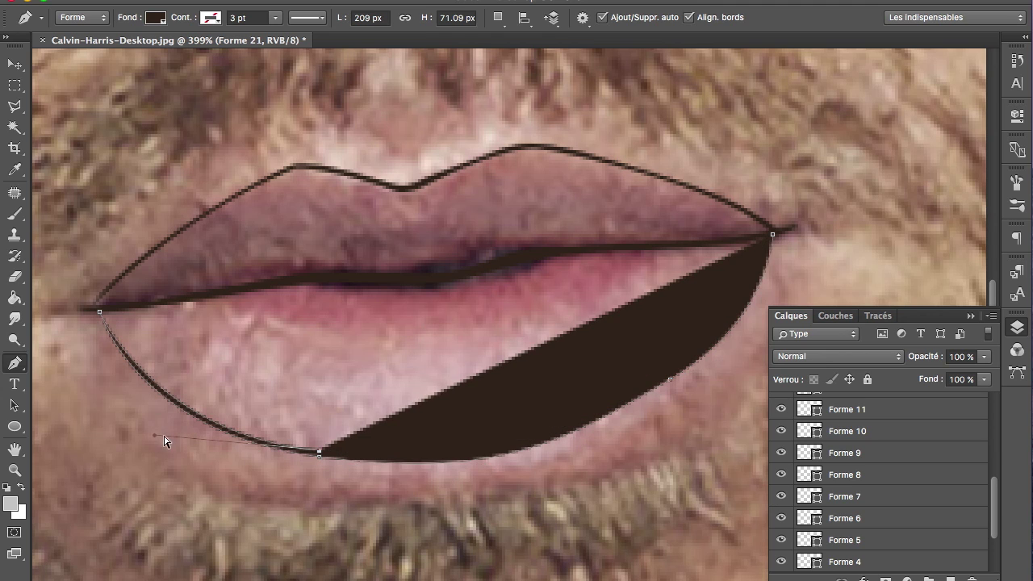
pyautogui.moveTo(313, 450); pyautogui.dragTo(303, 454)
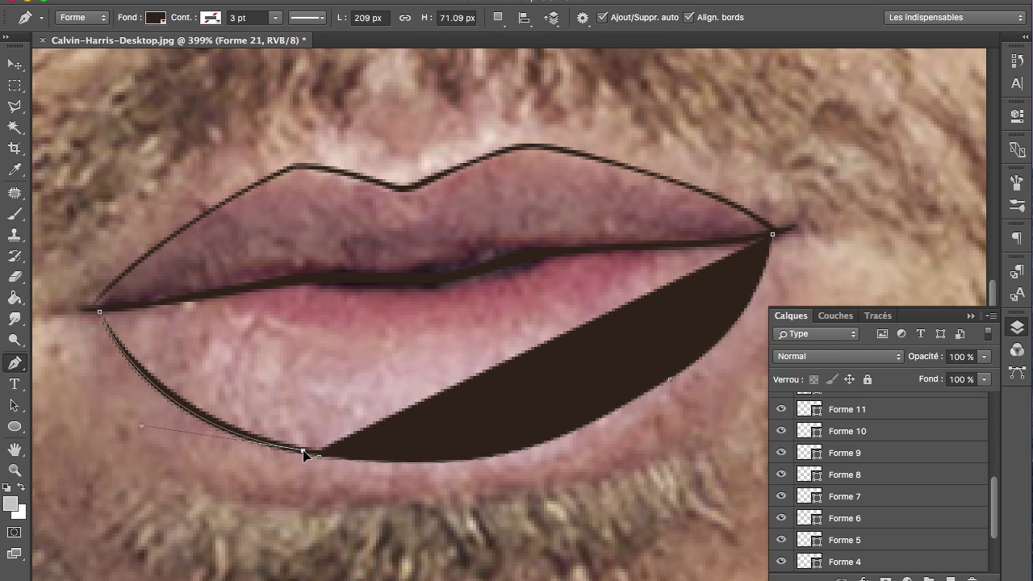
pyautogui.moveTo(304, 454); pyautogui.dragTo(310, 453)
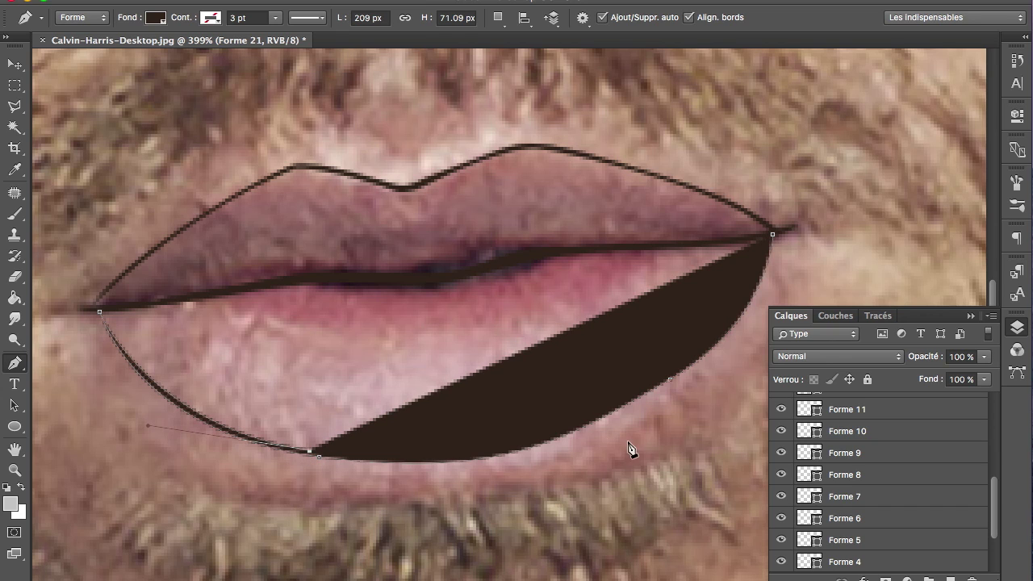
# Close the lower-lip outline at the right corner, smooth its right side, and commit Forme 21
pyautogui.moveTo(589, 418); pyautogui.dragTo(706, 356)
pyautogui.keyDown('alt'); pyautogui.click(589, 418); pyautogui.keyUp('alt')
pyautogui.moveTo(772, 235); pyautogui.dragTo(761, 134)
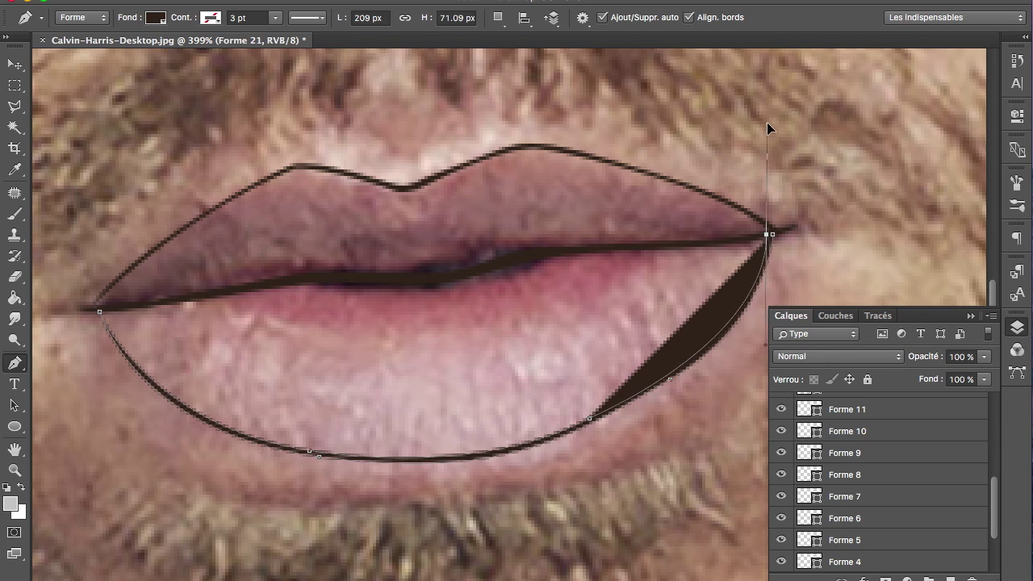
pyautogui.moveTo(689, 377); pyautogui.dragTo(742, 313)
pyautogui.moveTo(766, 235); pyautogui.dragTo(768, 205)
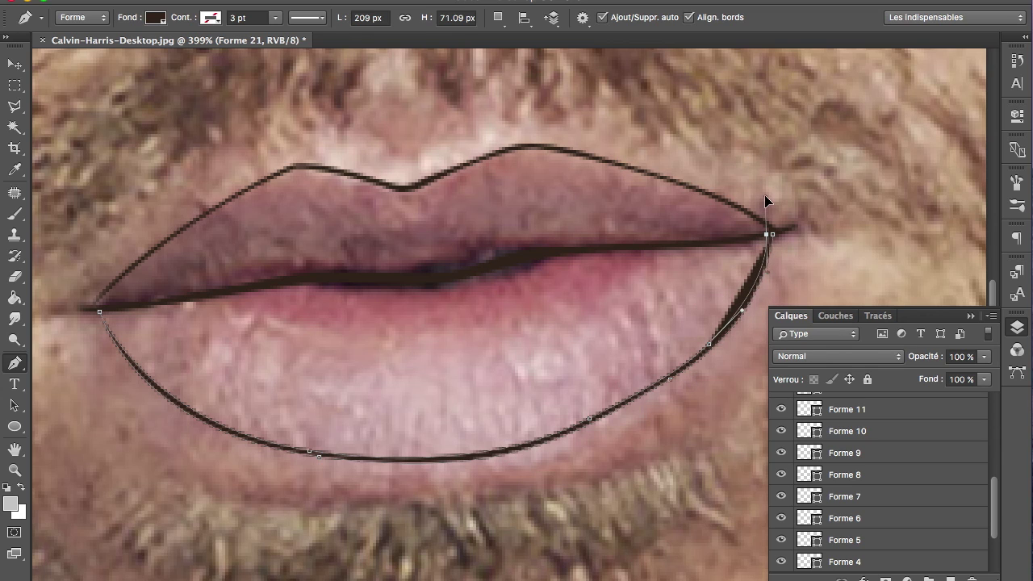
pyautogui.press('Return')
# Hide and reshow Arrière-plan to check the tracing, then start Forme 22 by the ear
pyautogui.scroll(-5, 403, 375)
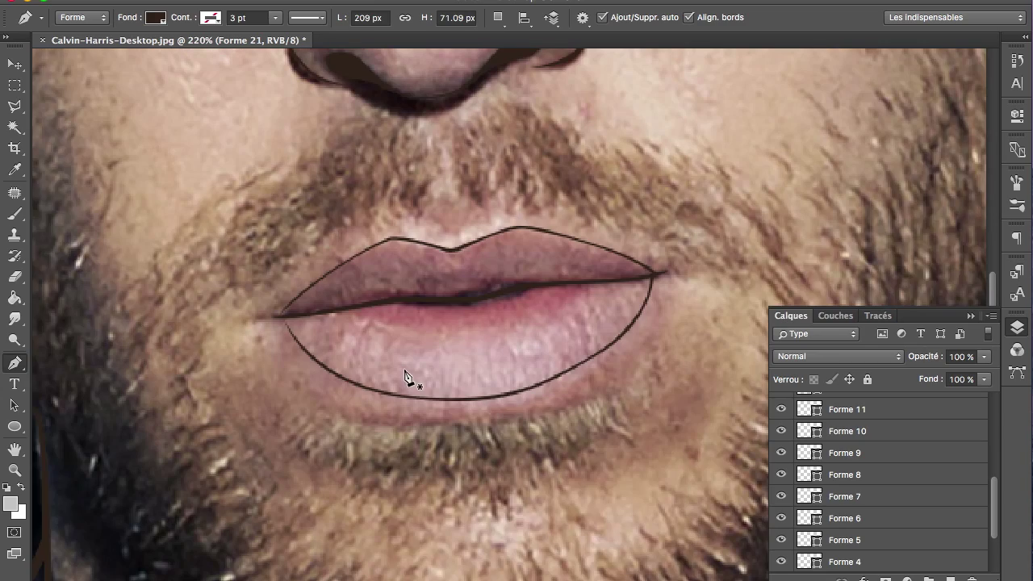
pyautogui.scroll(-1, 410, 380)
pyautogui.scroll(-3, 472, 397)
pyautogui.scroll(-2, 465, 393)
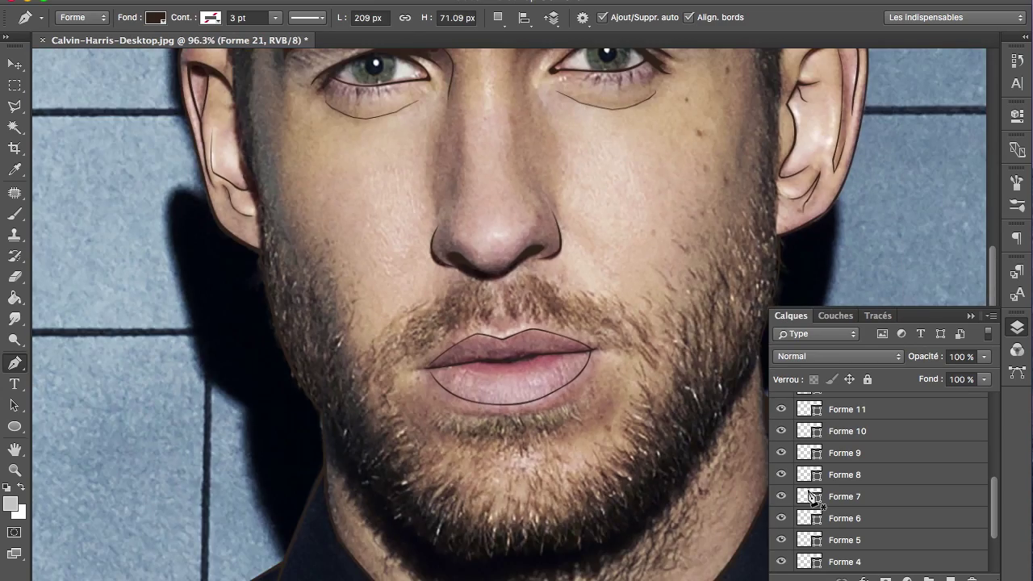
pyautogui.scroll(-3, 811, 524)
pyautogui.click(781, 561)
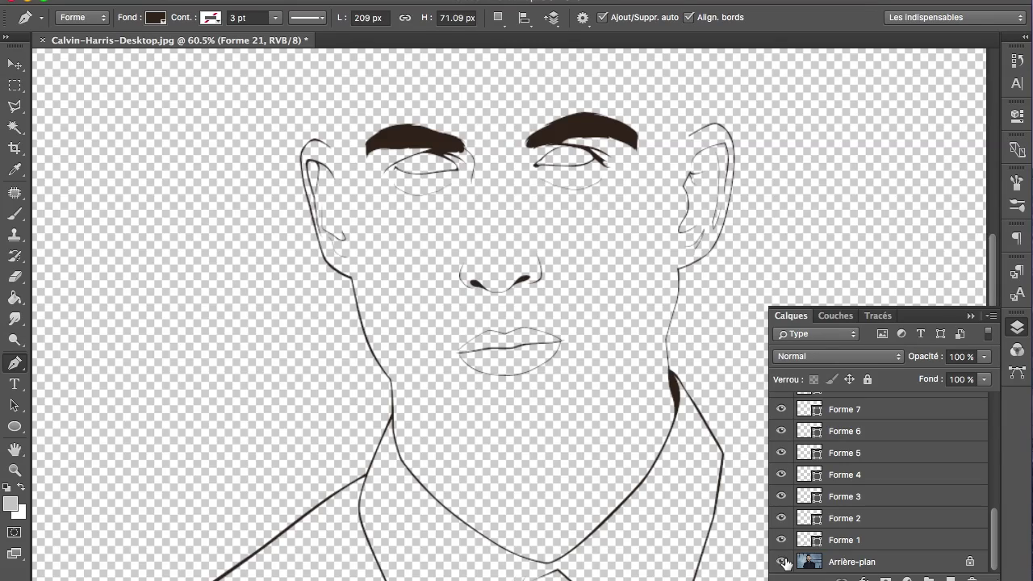
pyautogui.click(781, 562)
pyautogui.scroll(1, 653, 491)
pyautogui.scroll(1, 590, 470)
pyautogui.scroll(2, 590, 468)
pyautogui.scroll(3, 495, 413)
pyautogui.click(481, 414)
pyautogui.moveTo(465, 374); pyautogui.dragTo(462, 365)
# Trace the hair outline upward from beside the ear with curved anchors
pyautogui.scroll(5, 500, 433)
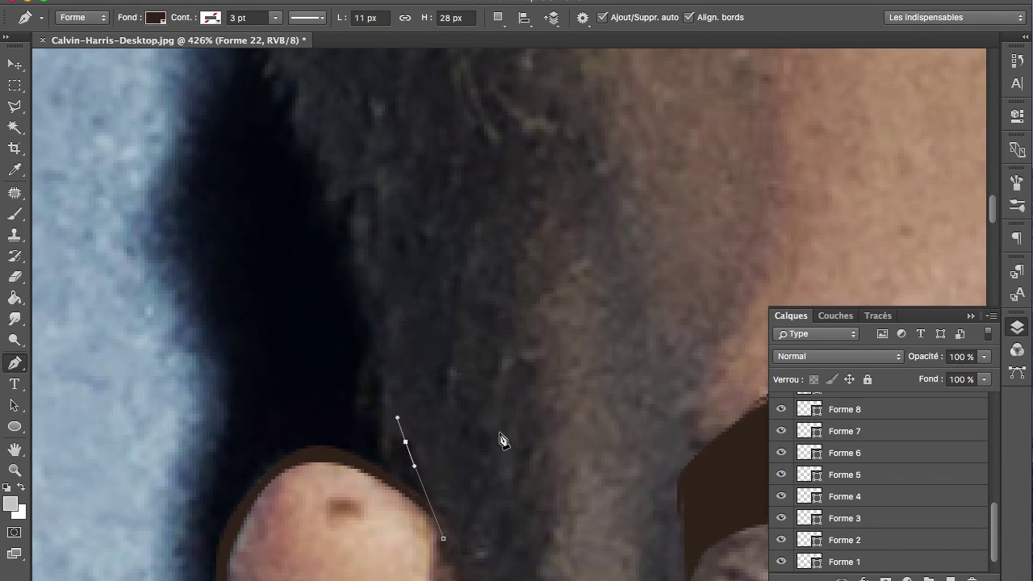
pyautogui.moveTo(407, 388)
pyautogui.mouseDown()
pyautogui.moveTo(379, 323)
pyautogui.moveTo(390, 253)
pyautogui.moveTo(370, 166)
pyautogui.moveTo(350, 164)
pyautogui.mouseUp()
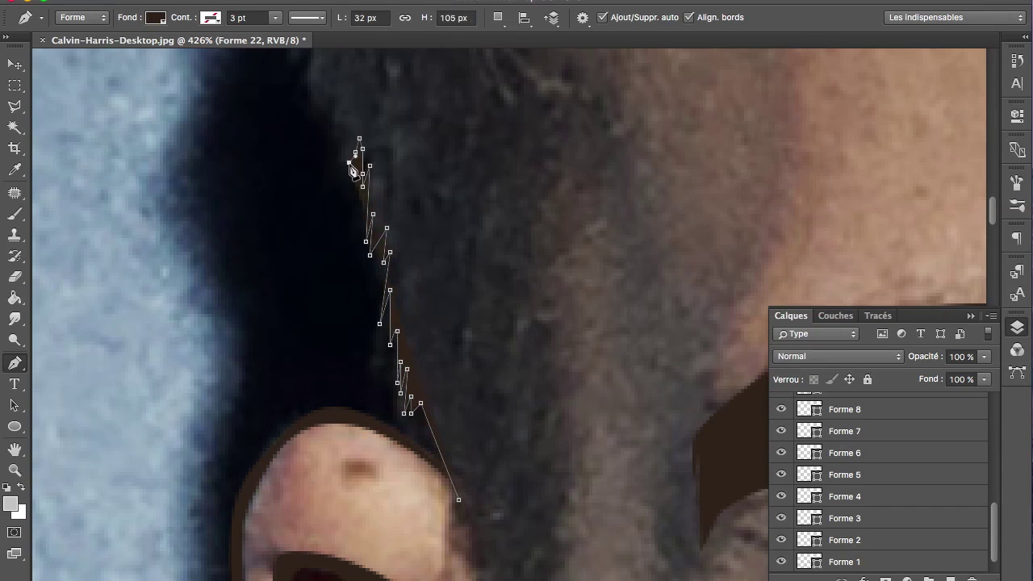
pyautogui.scroll(5, 352, 172)
pyautogui.moveTo(351, 299)
pyautogui.mouseDown()
pyautogui.moveTo(357, 315)
pyautogui.moveTo(323, 230)
pyautogui.moveTo(292, 197)
pyautogui.mouseUp()
pyautogui.click(308, 207)
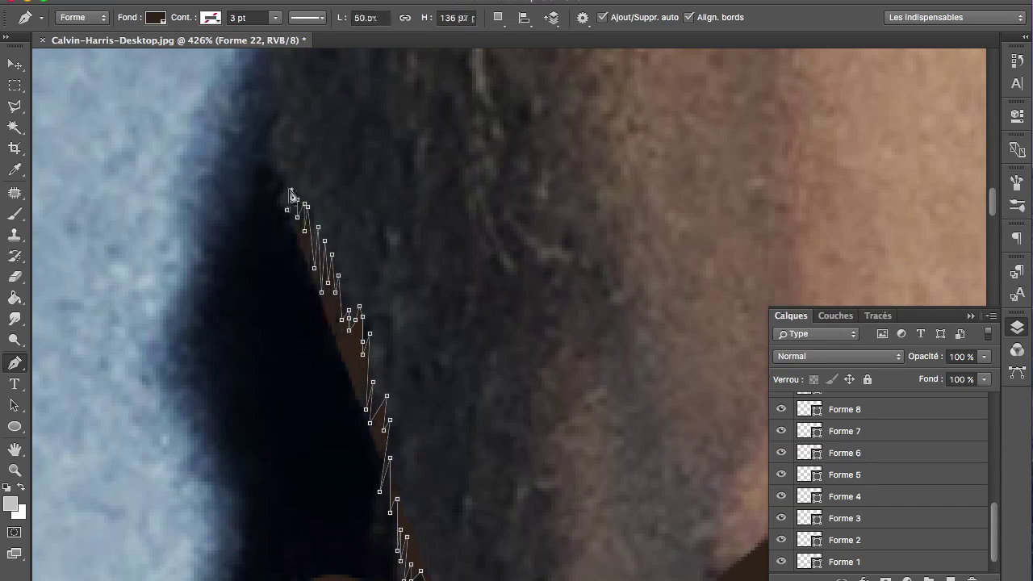
pyautogui.scroll(4, 284, 178)
pyautogui.moveTo(274, 247); pyautogui.dragTo(297, 226)
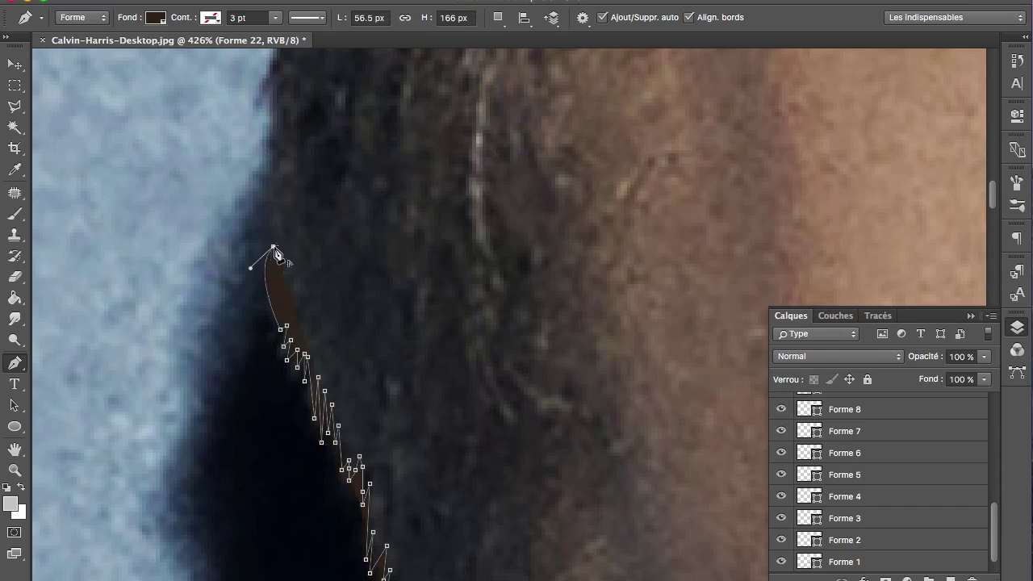
pyautogui.moveTo(273, 230); pyautogui.dragTo(275, 235)
pyautogui.scroll(2, 274, 236)
pyautogui.moveTo(272, 298); pyautogui.dragTo(269, 284)
pyautogui.moveTo(273, 239); pyautogui.dragTo(272, 249)
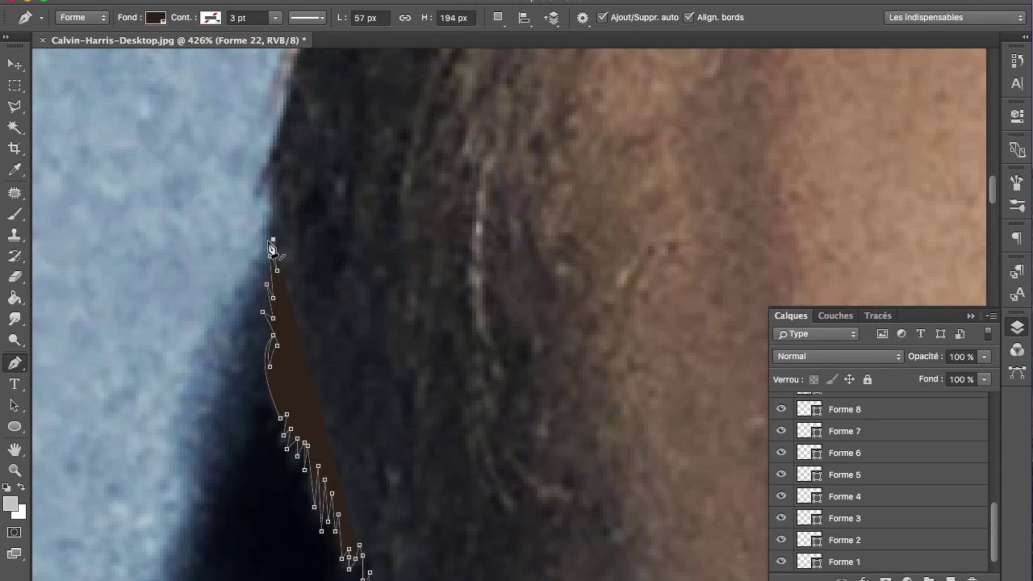
pyautogui.moveTo(271, 198); pyautogui.dragTo(250, 230)
pyautogui.scroll(2, 274, 173)
pyautogui.moveTo(289, 202); pyautogui.dragTo(279, 222)
pyautogui.scroll(4, 297, 234)
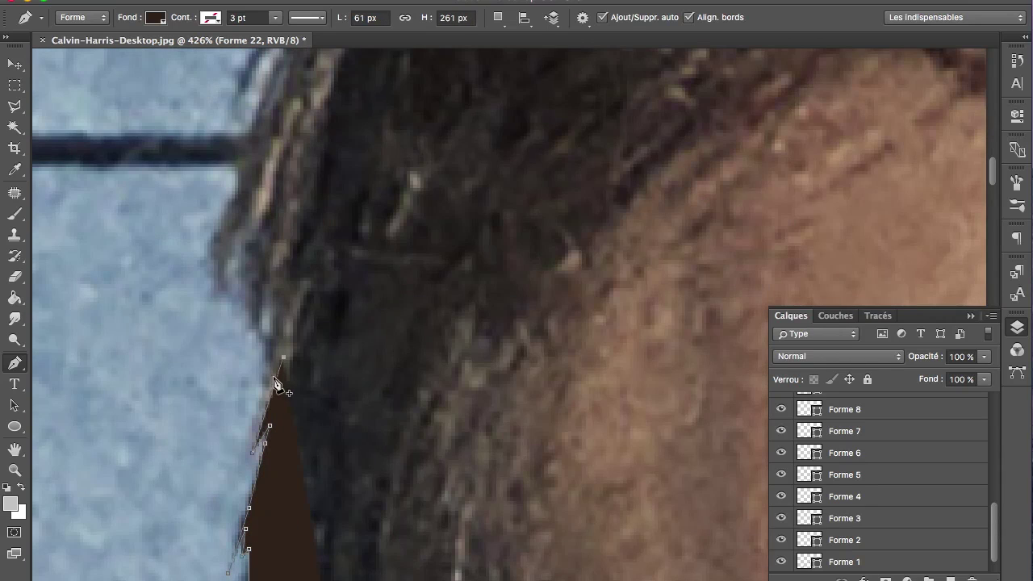
pyautogui.moveTo(273, 308); pyautogui.dragTo(246, 457)
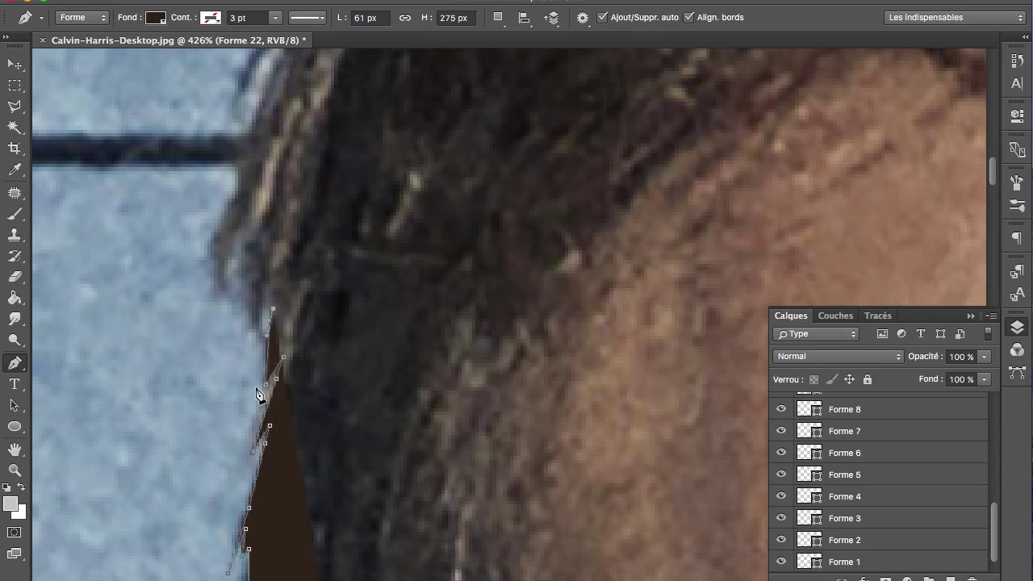
pyautogui.moveTo(232, 284); pyautogui.dragTo(248, 242)
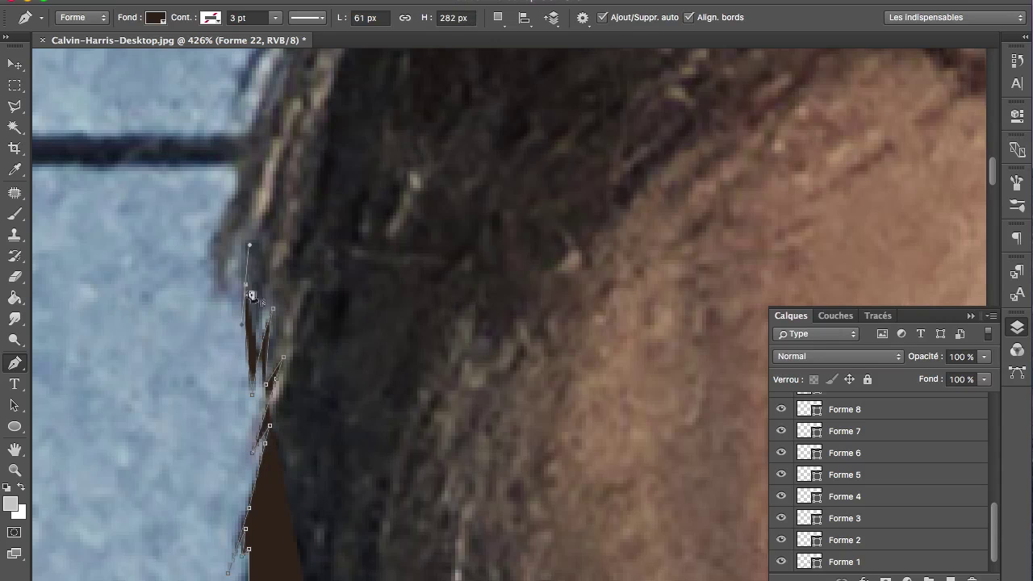
pyautogui.scroll(3, 250, 292)
# Continue the hairline outline upward toward the crown
pyautogui.scroll(-5, 248, 290)
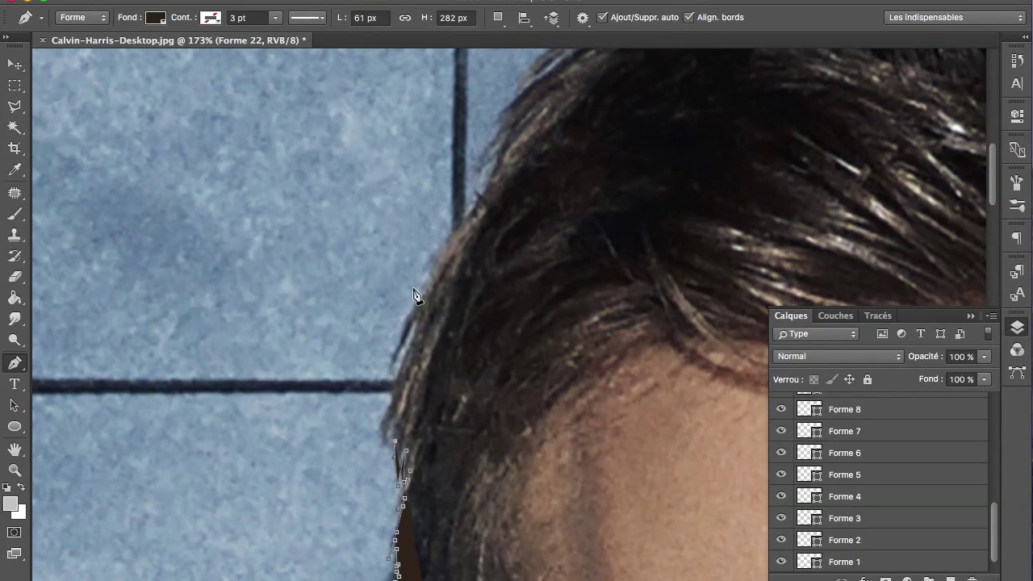
pyautogui.scroll(-3, 415, 294)
pyautogui.scroll(-2, 416, 295)
pyautogui.scroll(-1, 554, 368)
pyautogui.scroll(-2, 560, 369)
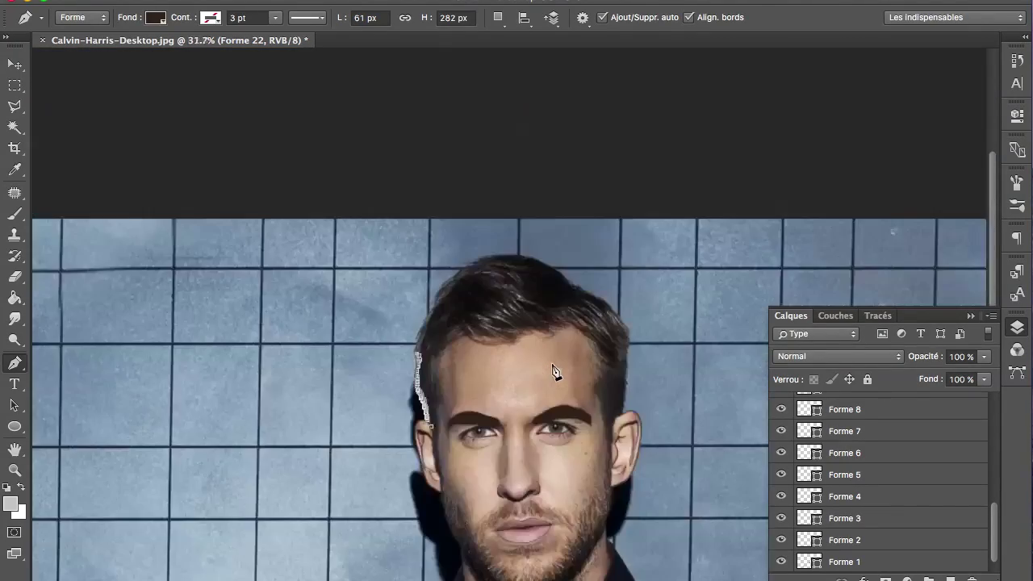
pyautogui.scroll(1, 562, 371)
pyautogui.scroll(2, 452, 373)
pyautogui.scroll(1, 433, 374)
pyautogui.scroll(3, 419, 373)
pyautogui.click(129, 565)
pyautogui.moveTo(135, 432)
pyautogui.mouseDown()
pyautogui.moveTo(164, 363)
pyautogui.moveTo(118, 442)
pyautogui.mouseUp()
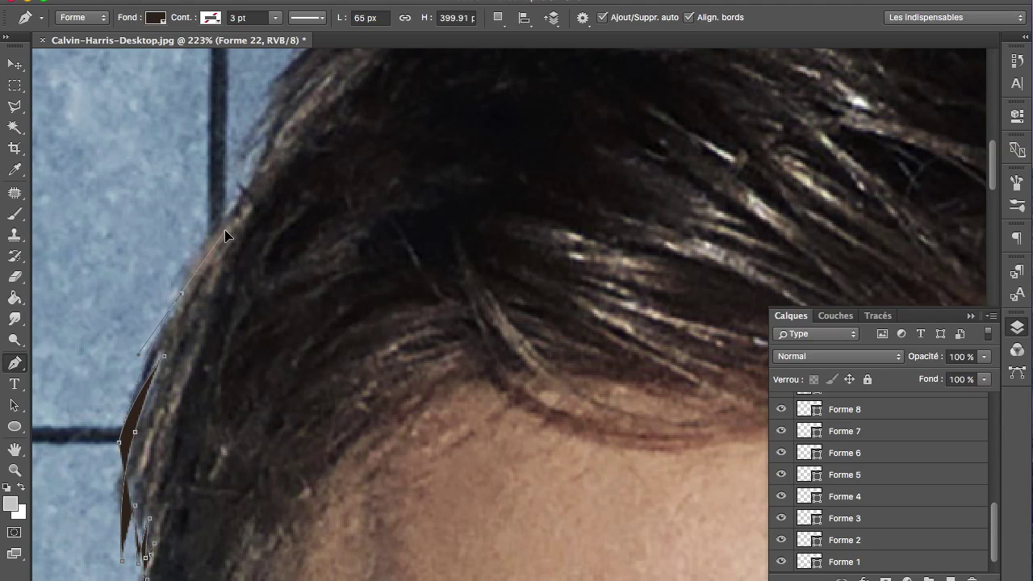
pyautogui.click(182, 292)
pyautogui.click(239, 196)
# Curve the outline along the top of the hair toward the crown
pyautogui.scroll(5, 228, 221)
pyautogui.hscroll(3, 217, 234)
pyautogui.moveTo(174, 325); pyautogui.dragTo(106, 412)
pyautogui.moveTo(240, 221); pyautogui.dragTo(274, 194)
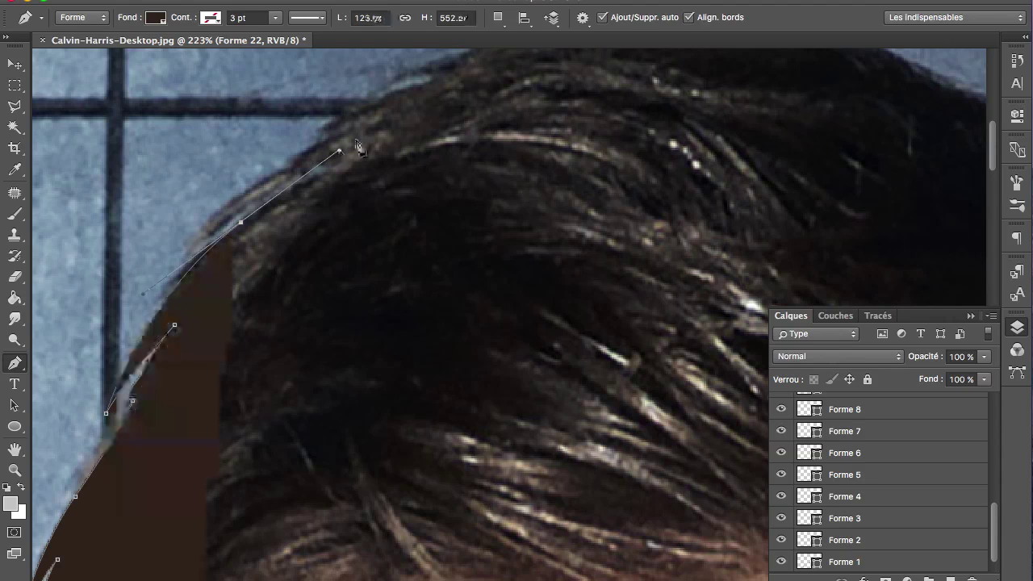
pyautogui.click(152, 302)
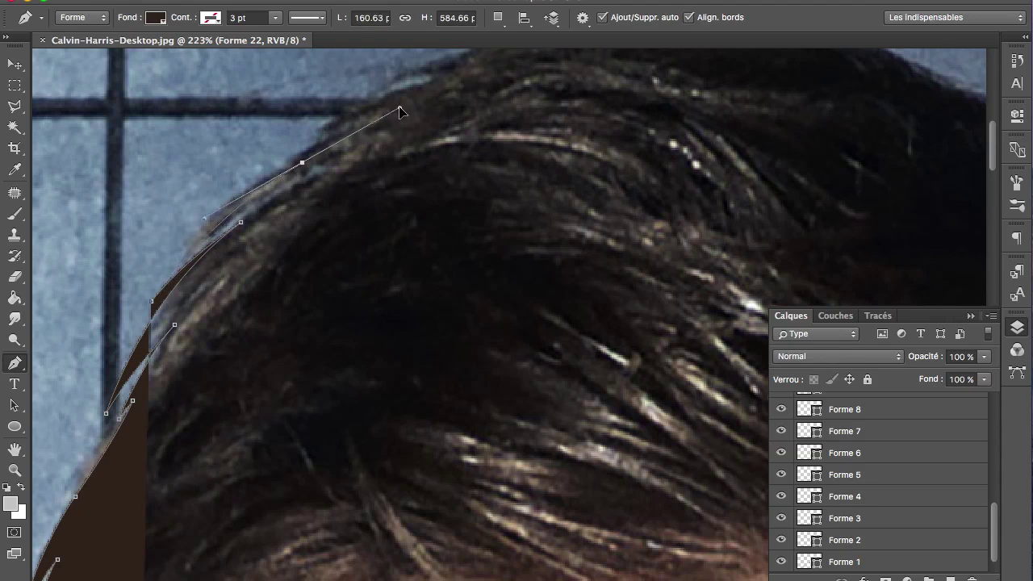
pyautogui.moveTo(255, 185); pyautogui.dragTo(330, 136)
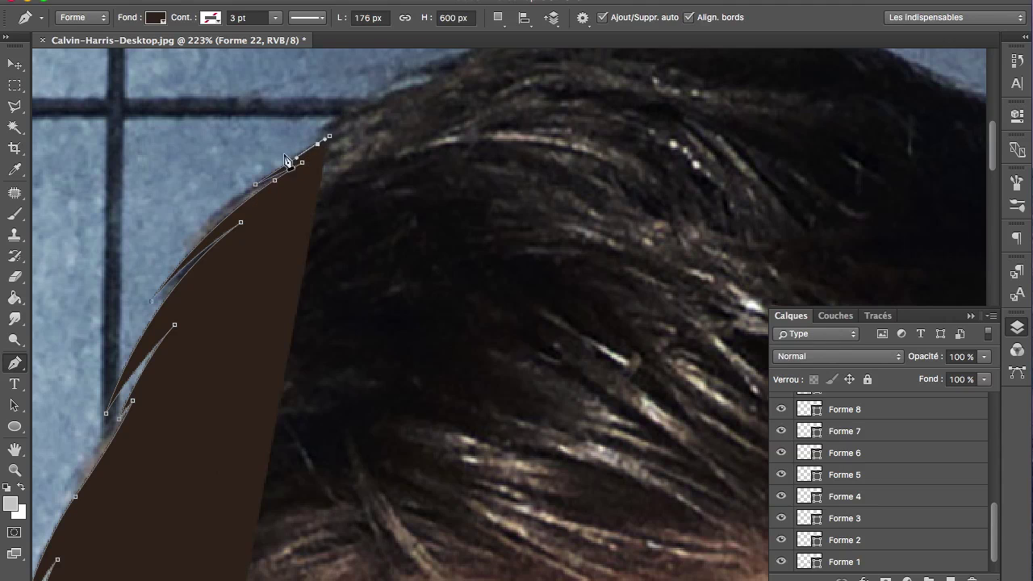
pyautogui.moveTo(419, 80); pyautogui.dragTo(292, 143)
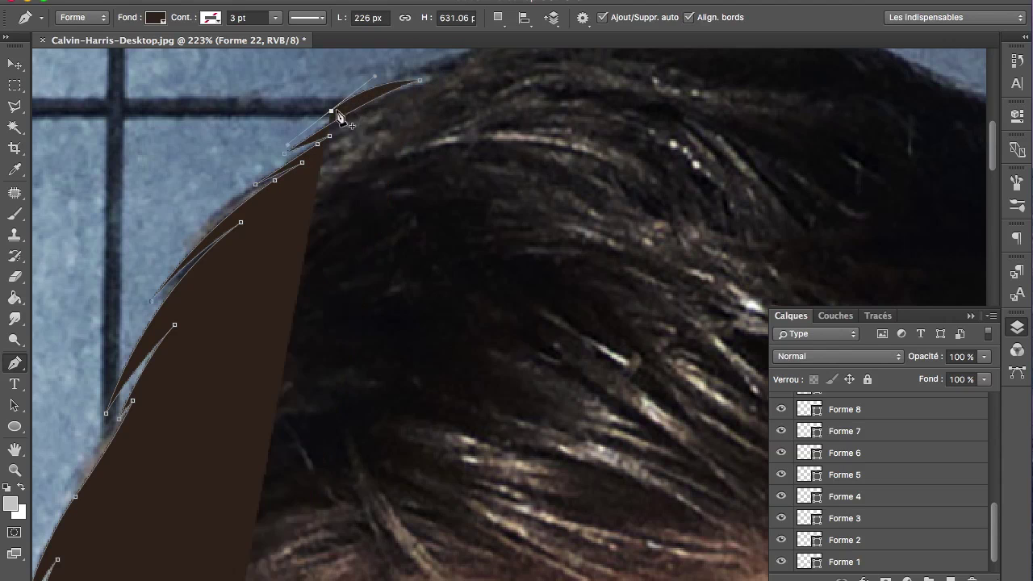
pyautogui.scroll(5, 334, 120)
pyautogui.hscroll(5, 334, 121)
# Carry the hair outline across the top of the head over the crown
pyautogui.moveTo(255, 238)
pyautogui.mouseDown()
pyautogui.moveTo(311, 235)
pyautogui.moveTo(260, 237)
pyautogui.moveTo(288, 230)
pyautogui.mouseUp()
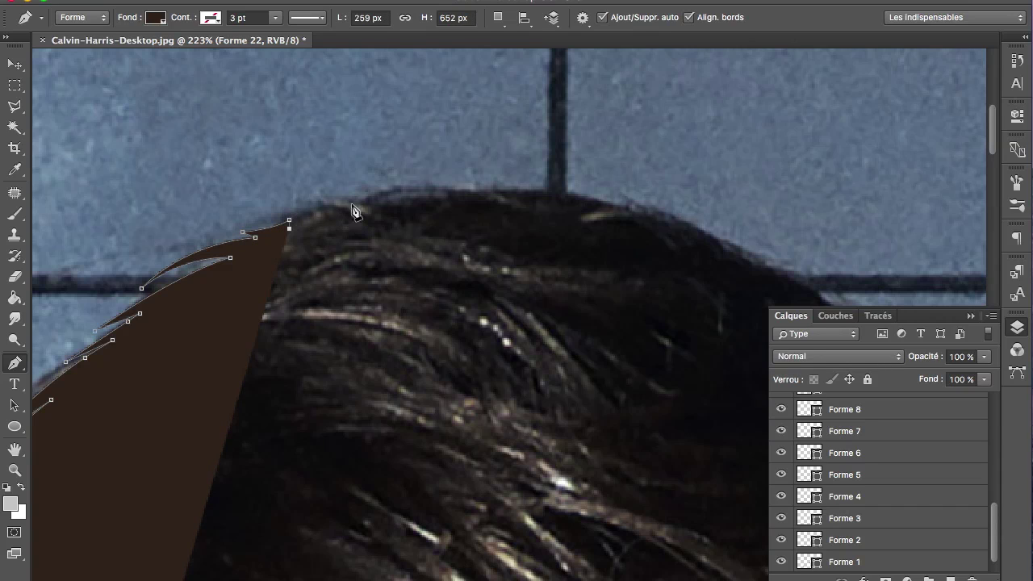
pyautogui.moveTo(356, 198); pyautogui.dragTo(356, 204)
pyautogui.moveTo(473, 191); pyautogui.dragTo(532, 205)
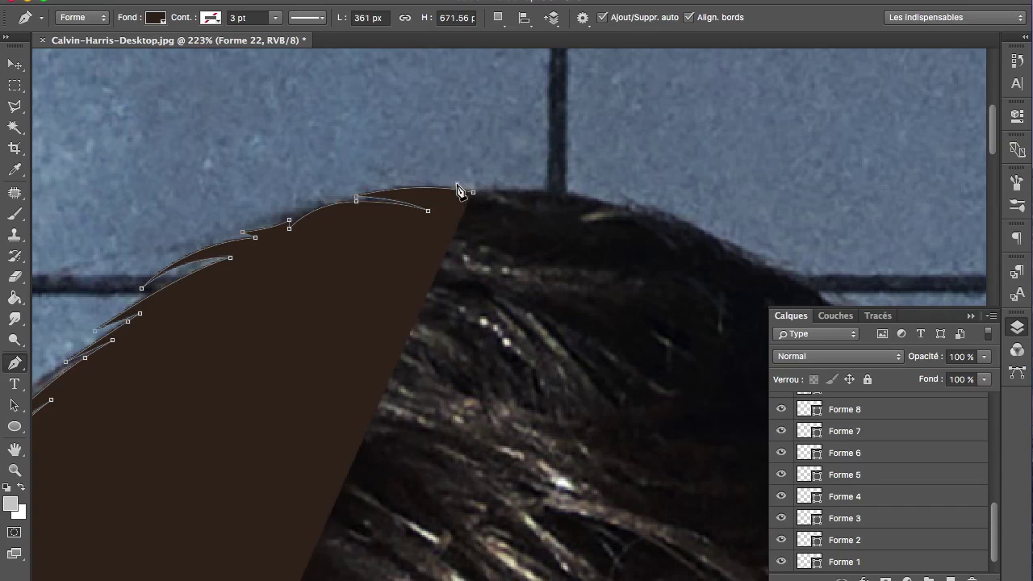
pyautogui.moveTo(472, 195); pyautogui.dragTo(304, 195)
pyautogui.moveTo(495, 213)
pyautogui.mouseDown()
pyautogui.moveTo(542, 229)
pyautogui.moveTo(527, 218)
pyautogui.mouseUp()
pyautogui.click(572, 243)
pyautogui.click(653, 284)
# Trace the hair outline down the far right side of the head
pyautogui.hscroll(5, 621, 281)
pyautogui.scroll(-2, 621, 280)
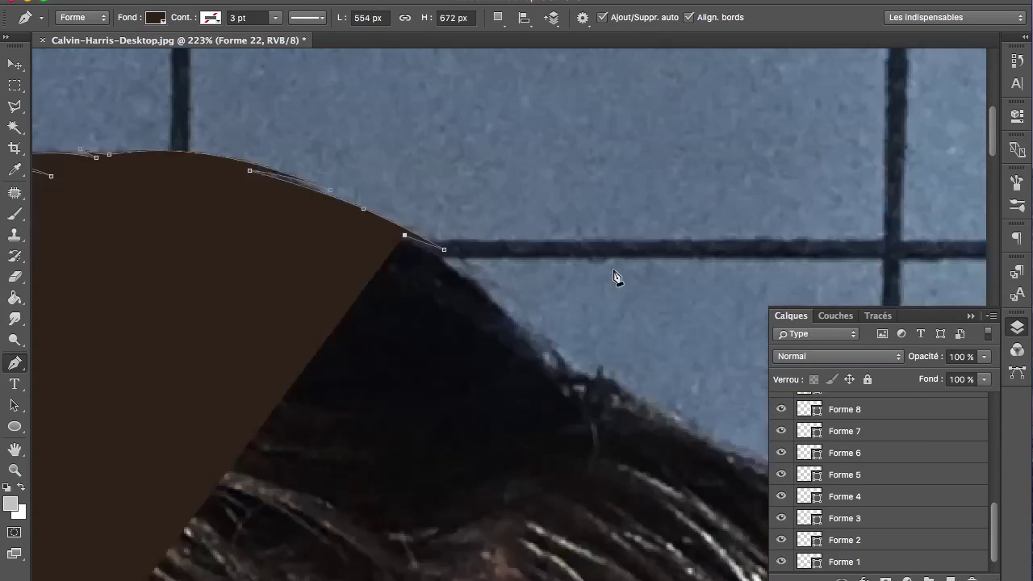
pyautogui.click(448, 263)
pyautogui.click(481, 326)
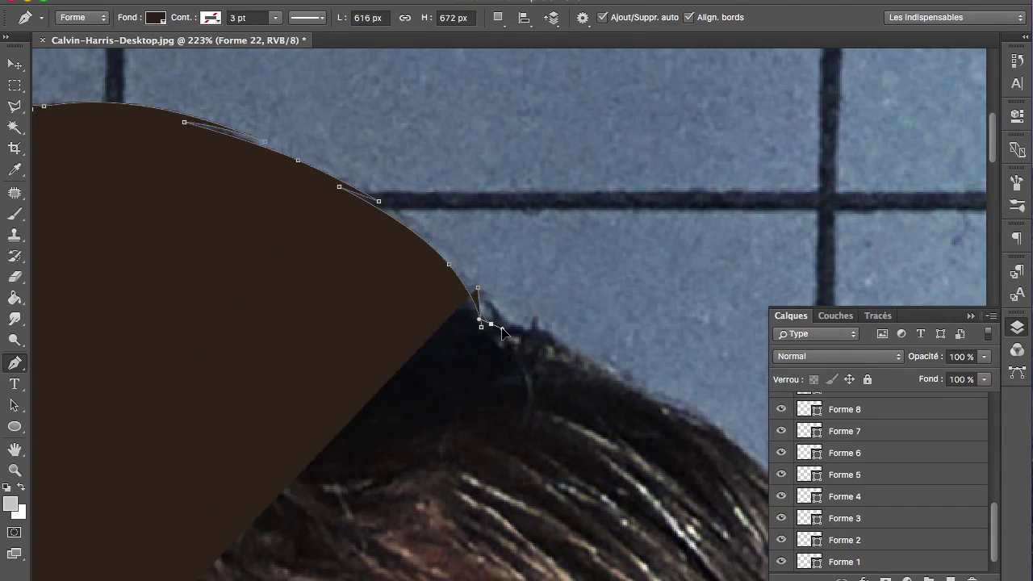
pyautogui.moveTo(534, 339); pyautogui.dragTo(550, 323)
pyautogui.hscroll(3, 538, 345)
pyautogui.scroll(-1, 538, 345)
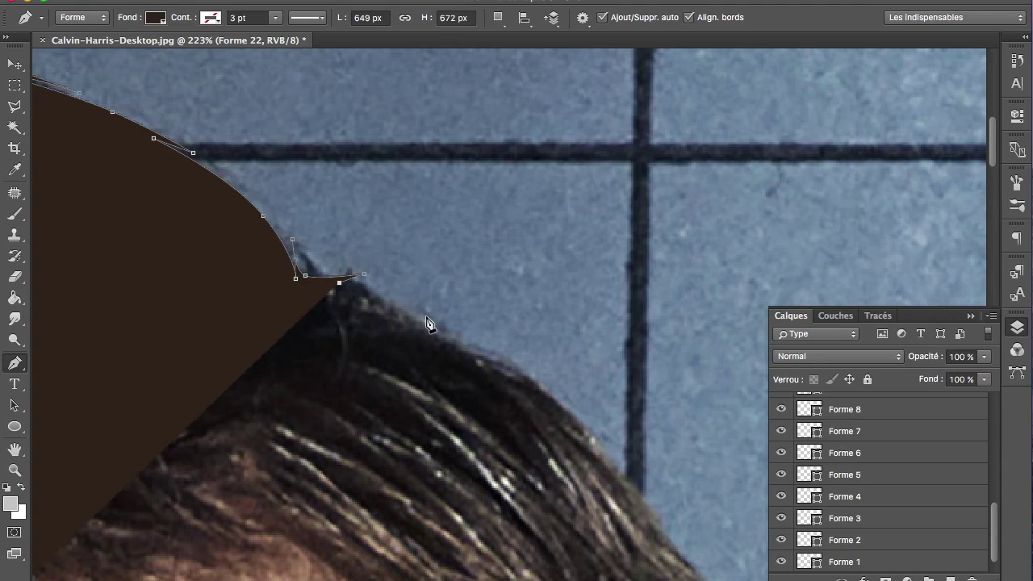
pyautogui.moveTo(427, 316); pyautogui.dragTo(457, 332)
pyautogui.click(479, 359)
pyautogui.moveTo(577, 421); pyautogui.dragTo(605, 454)
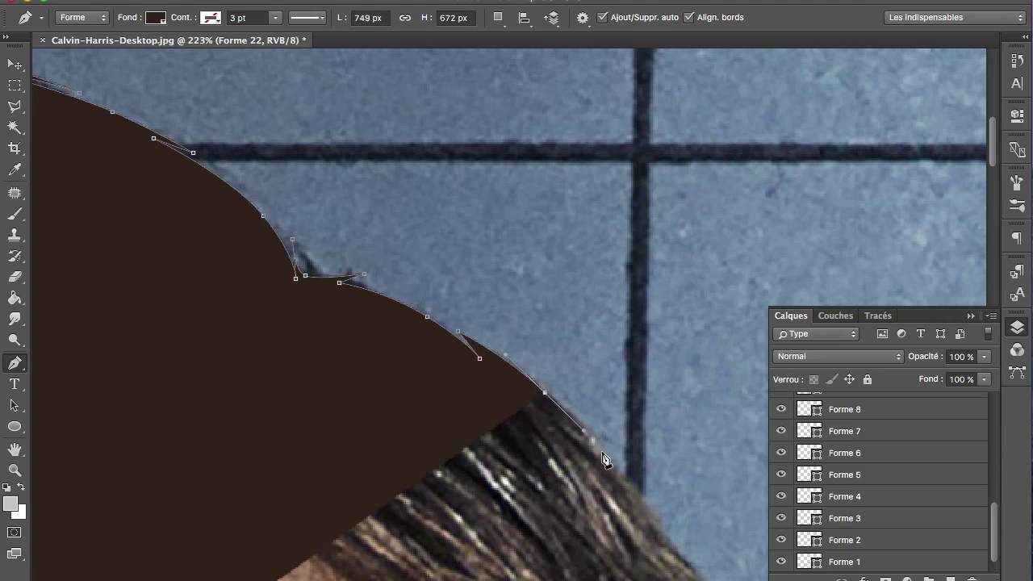
pyautogui.scroll(-4, 546, 391)
pyautogui.hscroll(1, 546, 391)
pyautogui.moveTo(573, 230); pyautogui.dragTo(623, 317)
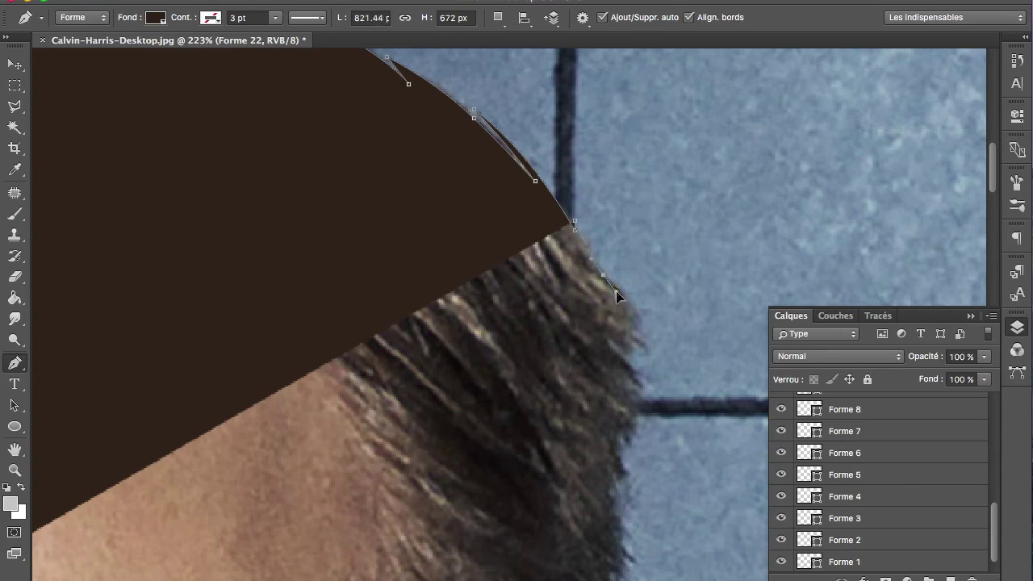
# Add more points down the hair edge and set Forme 22's opacity to 0%
pyautogui.scroll(-3, 634, 350)
pyautogui.scroll(3, 578, 271)
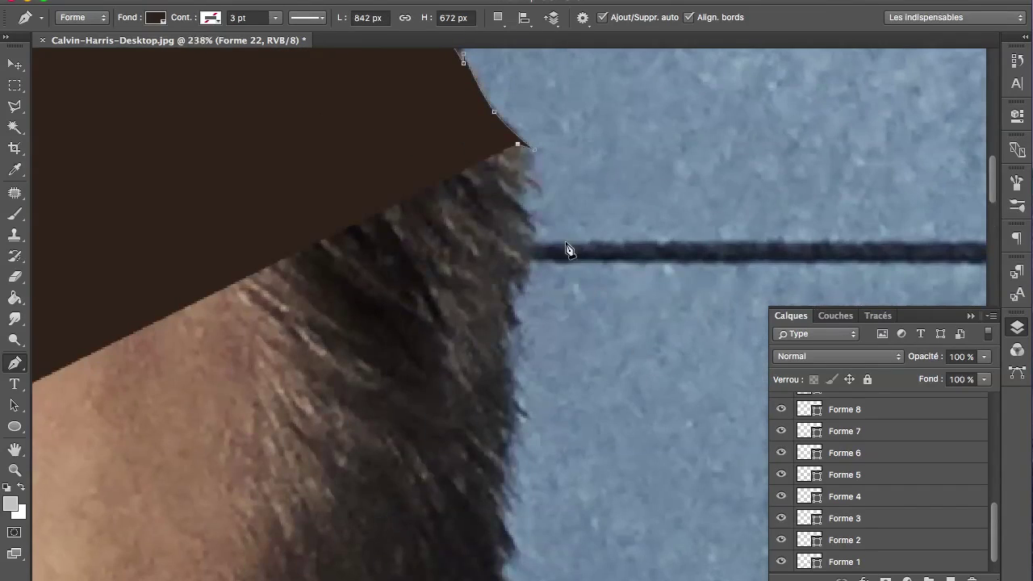
pyautogui.click(524, 198)
pyautogui.click(521, 241)
pyautogui.click(521, 268)
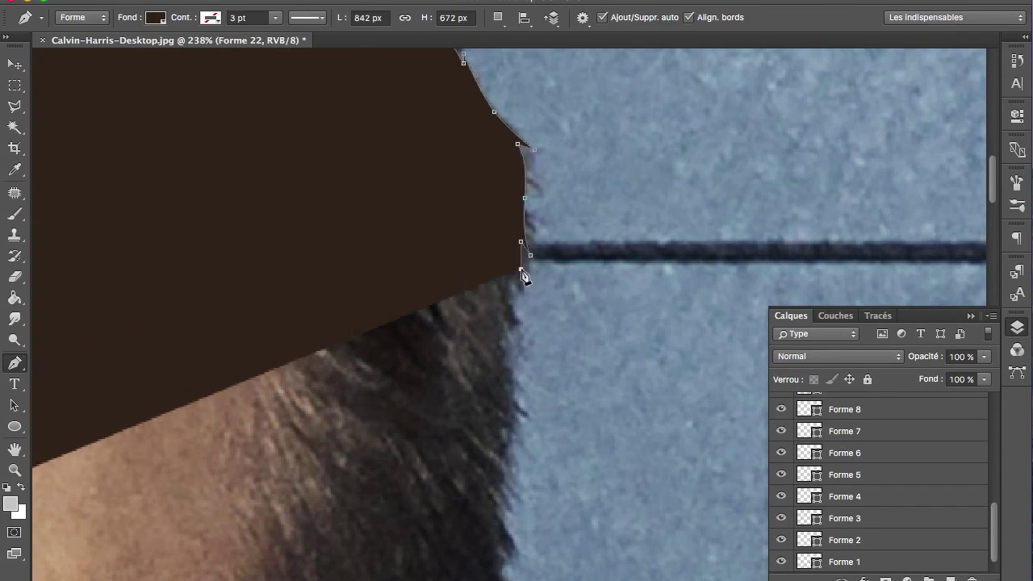
pyautogui.click(513, 316)
pyautogui.click(505, 344)
pyautogui.moveTo(924, 355); pyautogui.dragTo(474, 361)
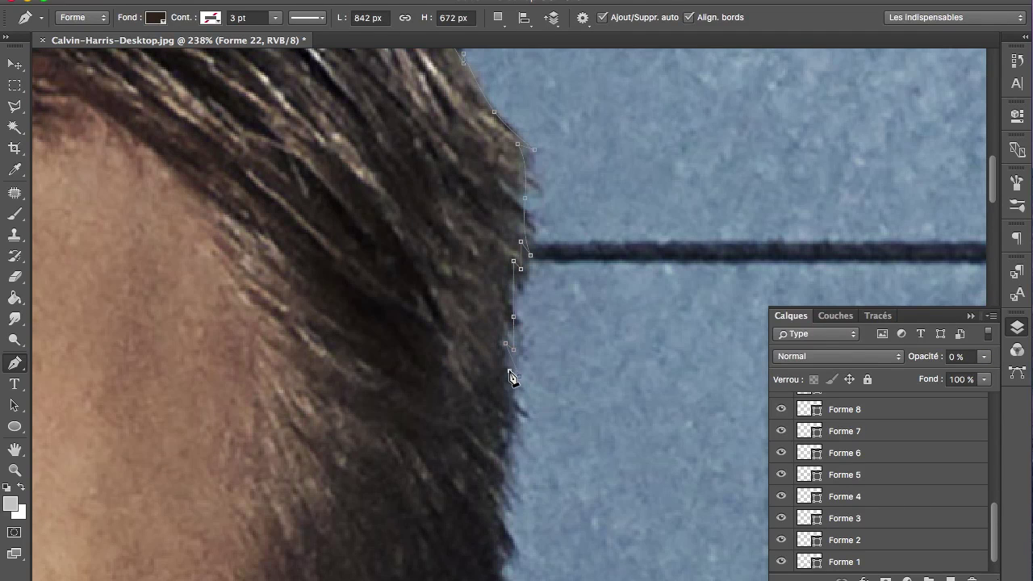
# Continue the outline down the side hair, around the top and front of the ear
pyautogui.click(507, 442)
pyautogui.click(500, 456)
pyautogui.scroll(-5, 450, 438)
pyautogui.hscroll(2, 450, 438)
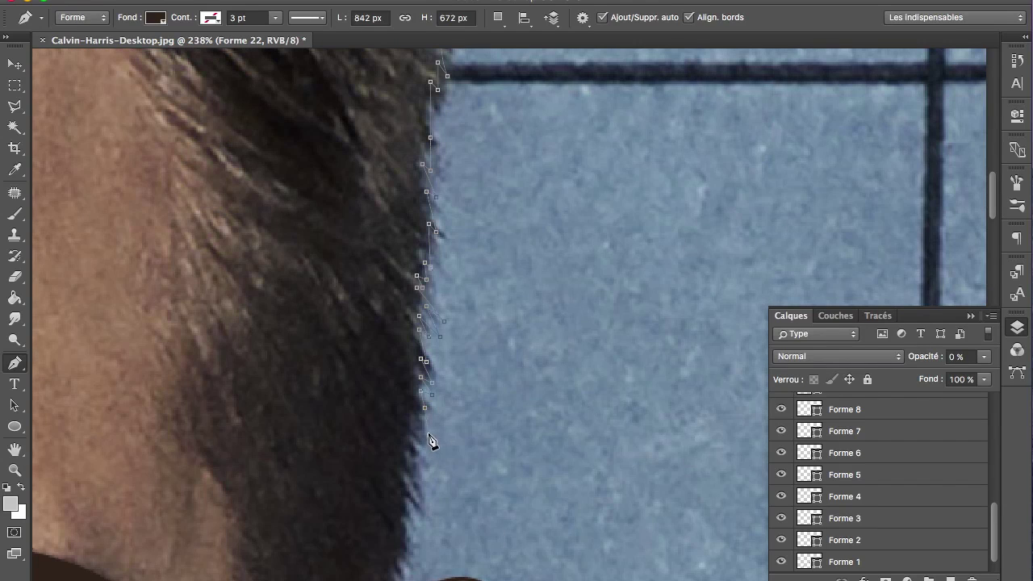
pyautogui.click(410, 471)
pyautogui.click(399, 542)
pyautogui.scroll(-6, 362, 420)
pyautogui.hscroll(1, 362, 420)
pyautogui.moveTo(317, 396); pyautogui.dragTo(306, 419)
pyautogui.click(298, 552)
pyautogui.scroll(-5, 298, 555)
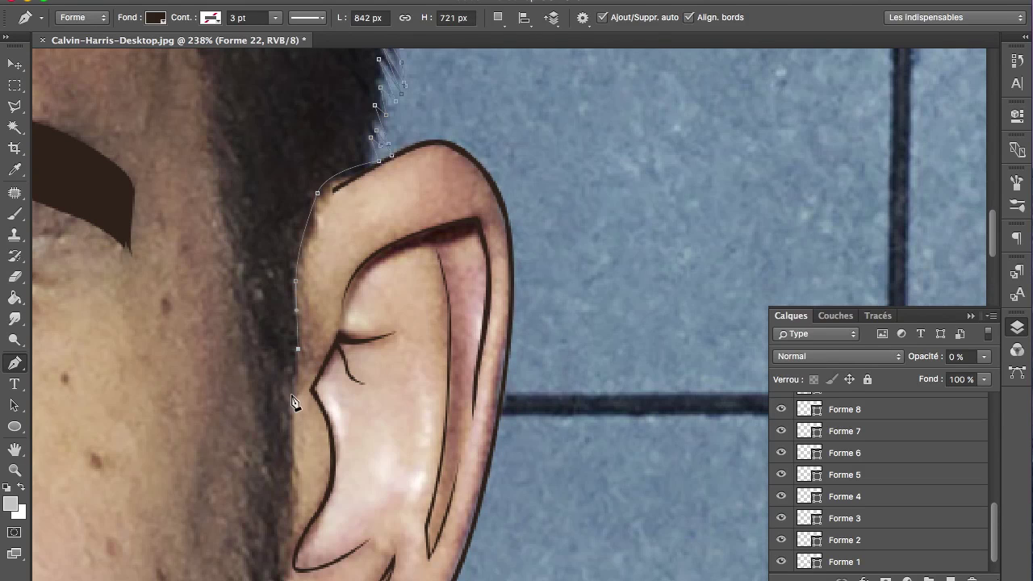
# Cross toward the face and trace the inner sideburn hairline up toward the temple
pyautogui.click(251, 396)
pyautogui.click(227, 222)
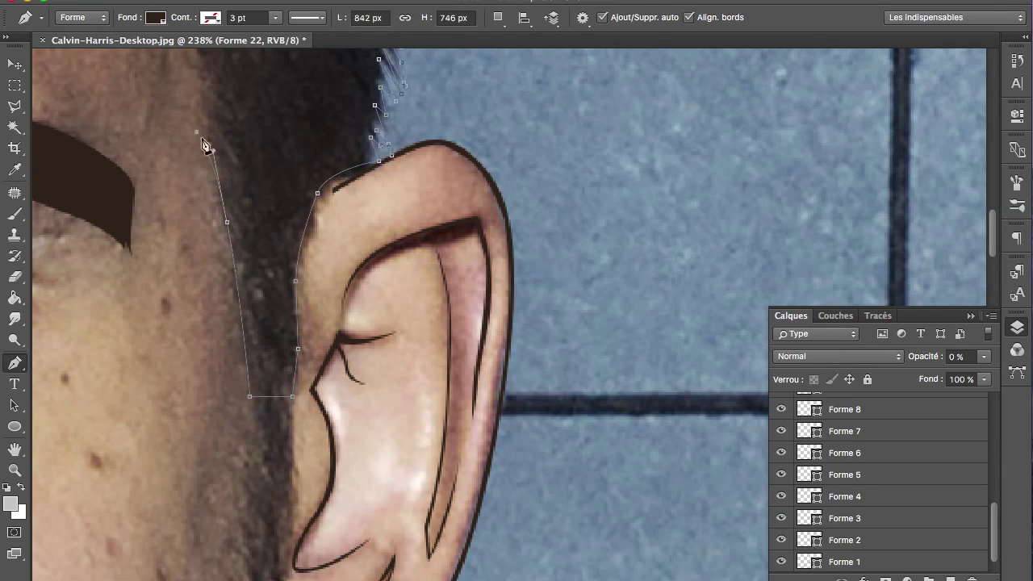
pyautogui.moveTo(217, 156); pyautogui.dragTo(194, 113)
pyautogui.scroll(1, 216, 144)
pyautogui.scroll(5, 216, 144)
pyautogui.hscroll(-2, 216, 144)
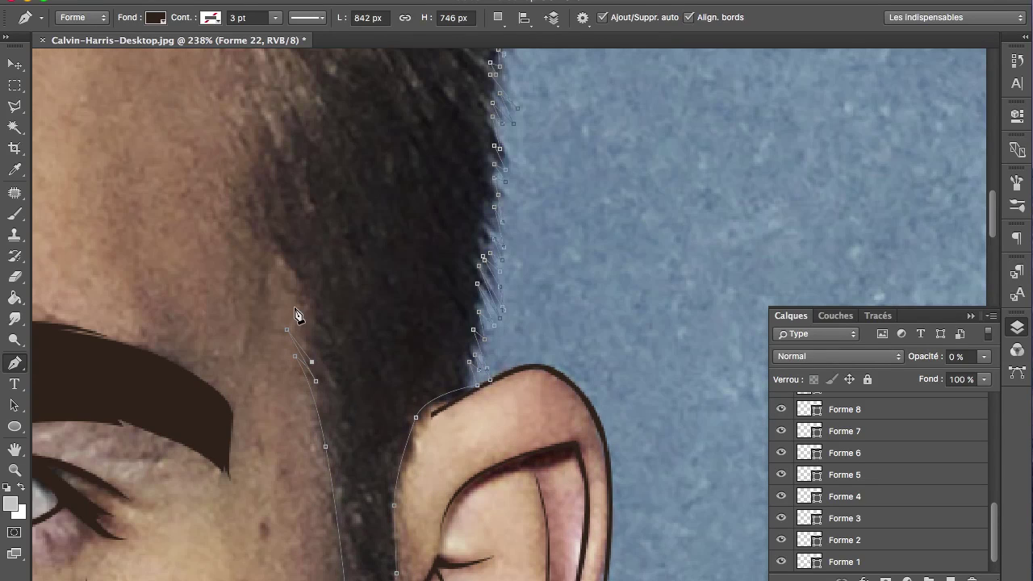
pyautogui.moveTo(284, 297); pyautogui.dragTo(304, 325)
pyautogui.moveTo(263, 255); pyautogui.dragTo(281, 275)
pyautogui.moveTo(237, 212); pyautogui.dragTo(226, 205)
pyautogui.moveTo(221, 155); pyautogui.dragTo(244, 172)
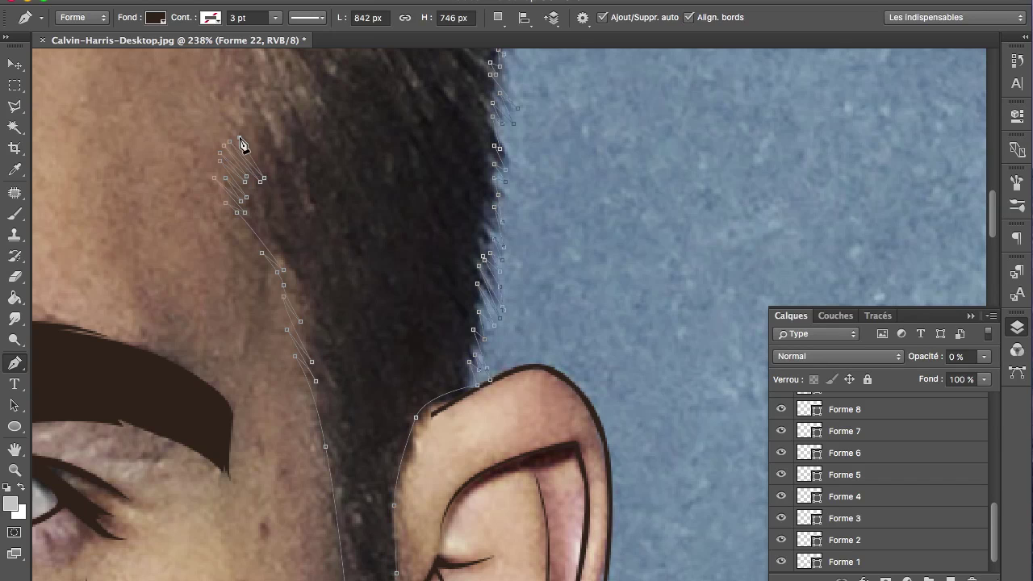
# Extend the hair edge further upward, breaking handles on the last anchors for sharp corners
pyautogui.moveTo(256, 155); pyautogui.dragTo(296, 230)
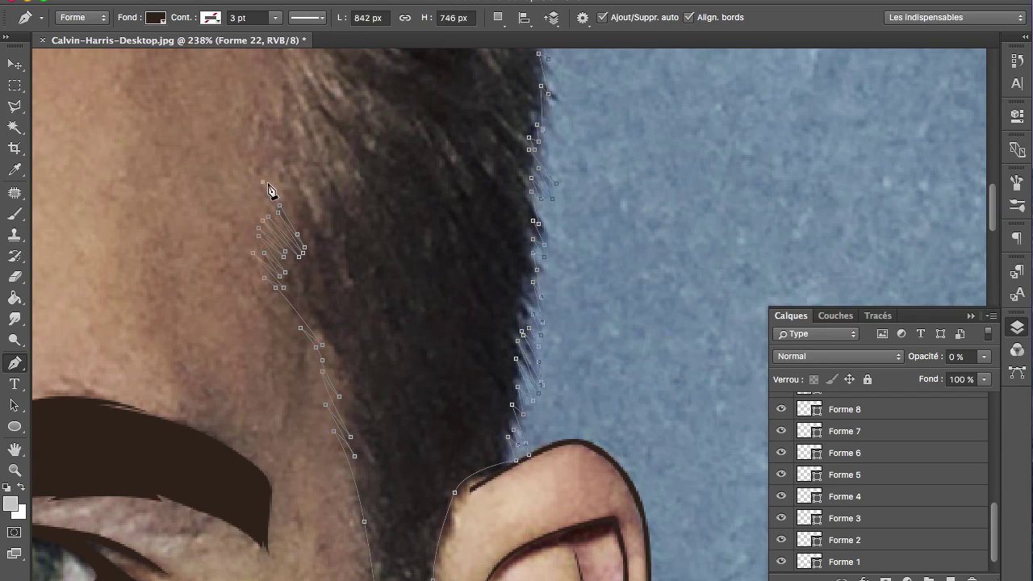
pyautogui.moveTo(267, 158); pyautogui.dragTo(297, 197)
pyautogui.moveTo(273, 99); pyautogui.dragTo(292, 137)
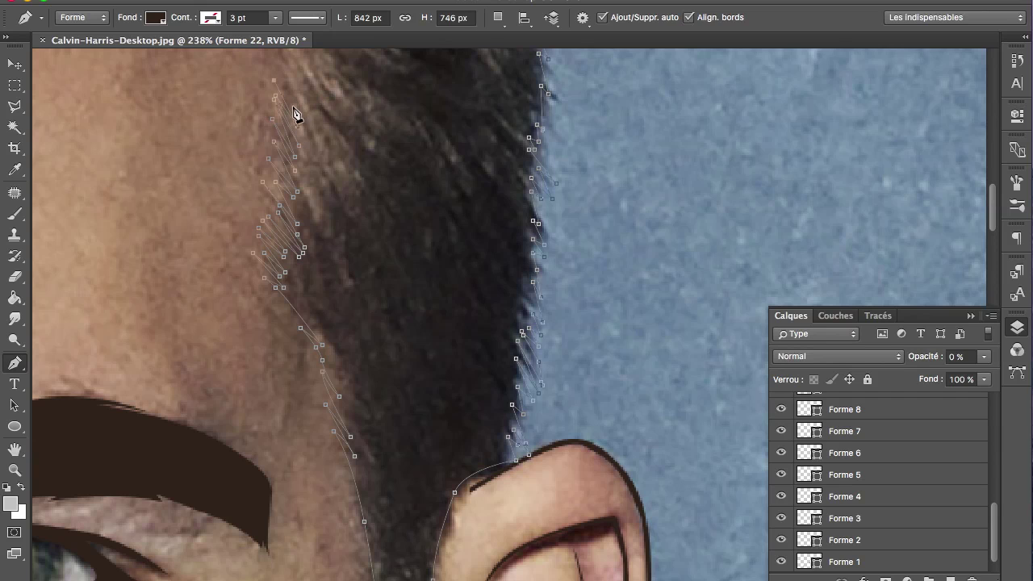
pyautogui.scroll(3, 296, 111)
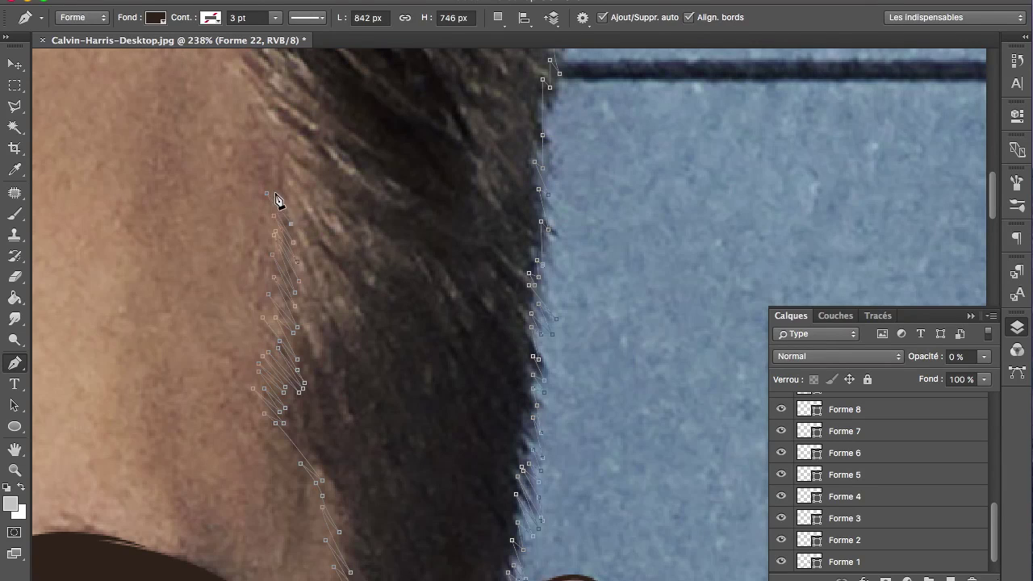
pyautogui.moveTo(266, 133); pyautogui.dragTo(280, 151)
pyautogui.scroll(5, 255, 197)
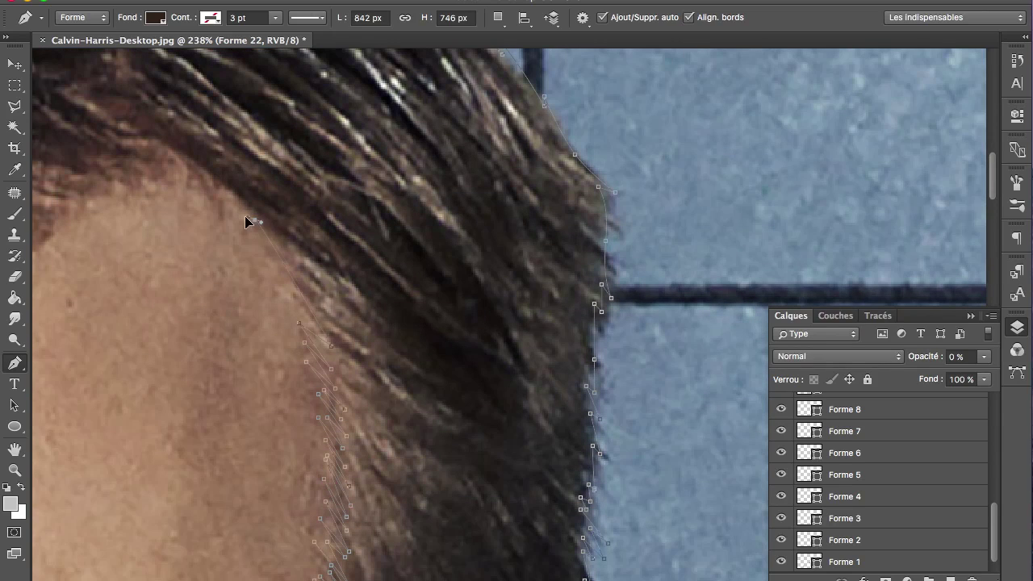
pyautogui.click(255, 219)
pyautogui.click(225, 208)
# Add a curved anchor at the hairline corner and reshape the curve near the bottom point
pyautogui.moveTo(172, 186); pyautogui.dragTo(127, 188)
pyautogui.hscroll(-5, 116, 202)
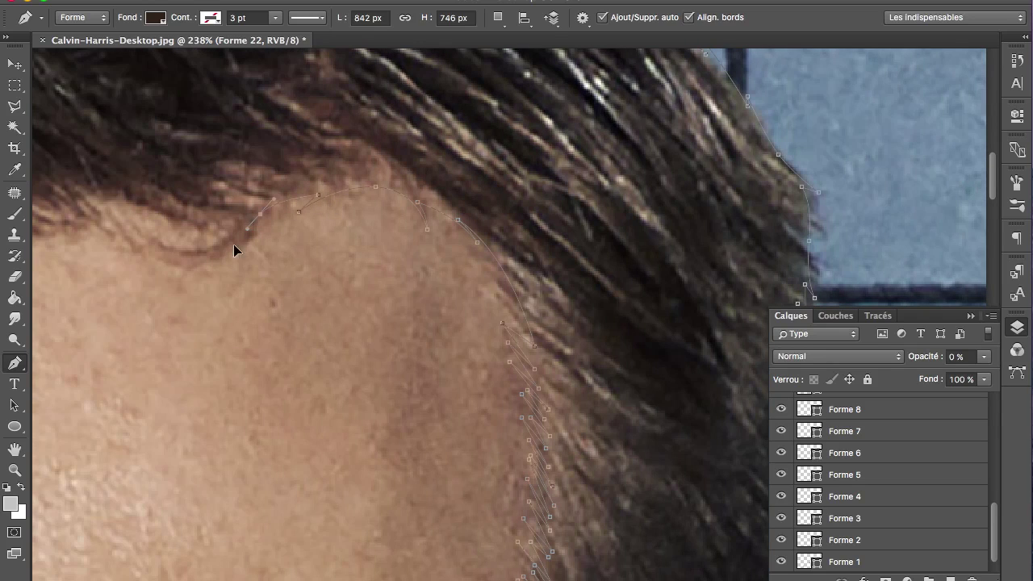
pyautogui.keyDown('ctrl'); pyautogui.click(147, 238); pyautogui.keyUp('ctrl')
pyautogui.moveTo(245, 192); pyautogui.dragTo(186, 234)
pyautogui.hscroll(-2, 183, 237)
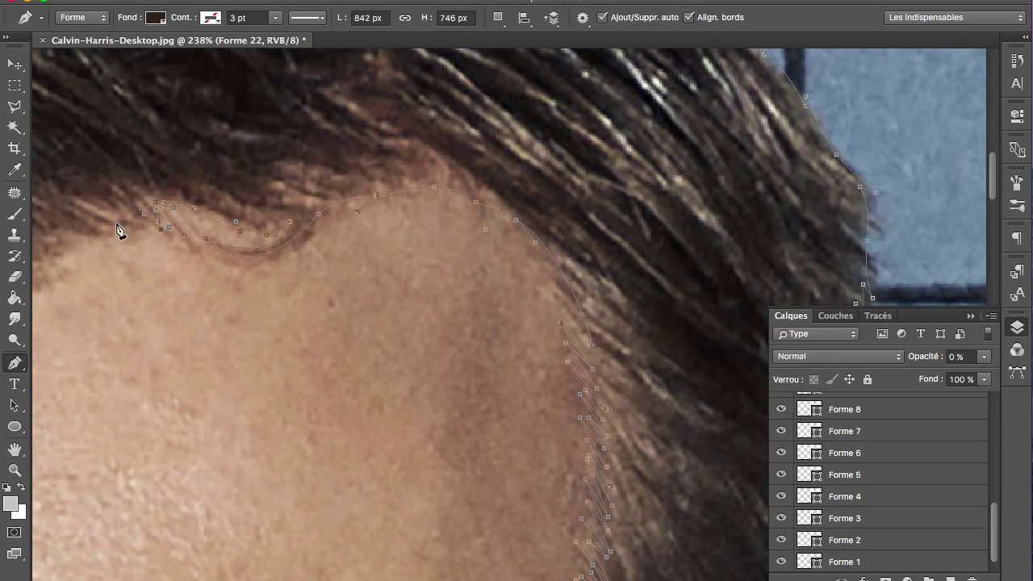
pyautogui.hscroll(-5, 91, 240)
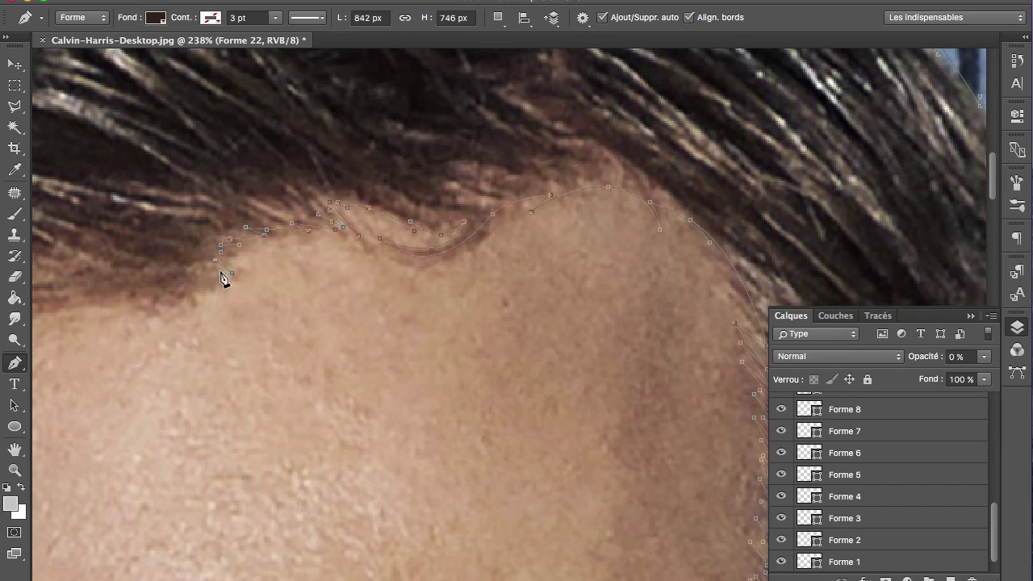
pyautogui.hscroll(-7, 161, 280)
pyautogui.moveTo(179, 292)
pyautogui.mouseDown()
pyautogui.moveTo(105, 254)
pyautogui.moveTo(246, 274)
pyautogui.moveTo(222, 303)
pyautogui.mouseUp()
pyautogui.hotkey('ctrl', 'z')
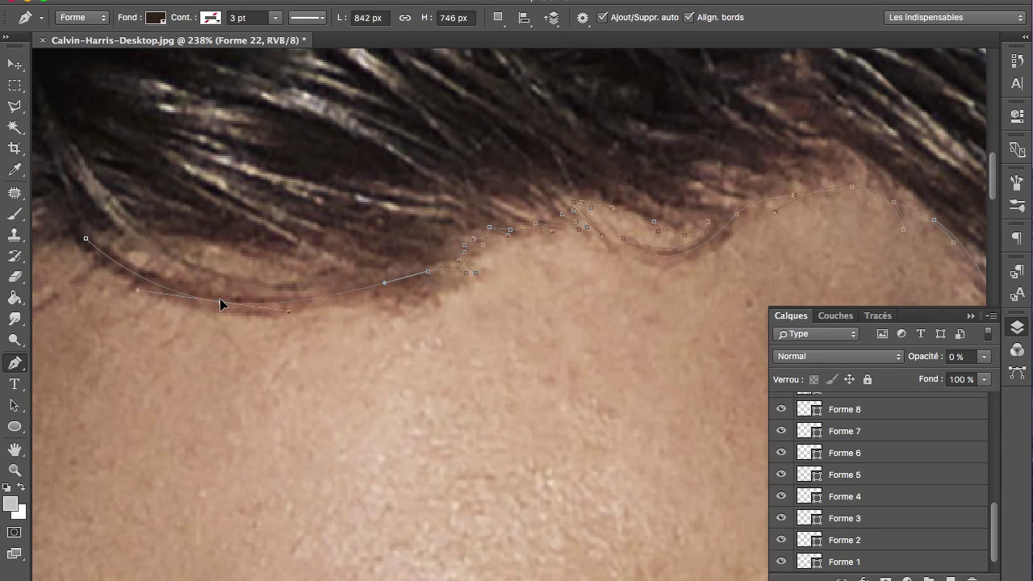
# Continue the hairline path left across the forehead and down toward the temple
pyautogui.moveTo(297, 297); pyautogui.dragTo(298, 294)
pyautogui.moveTo(263, 252); pyautogui.dragTo(273, 254)
pyautogui.moveTo(162, 239)
pyautogui.mouseDown()
pyautogui.moveTo(187, 246)
pyautogui.moveTo(47, 194)
pyautogui.mouseUp()
pyautogui.click(75, 230)
pyautogui.hscroll(-5, 154, 231)
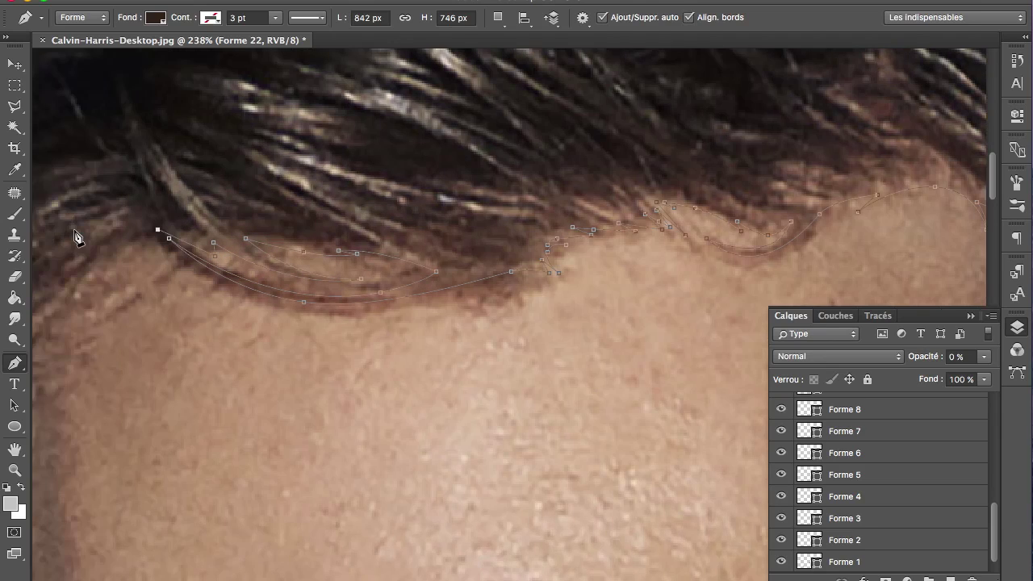
pyautogui.click(206, 285)
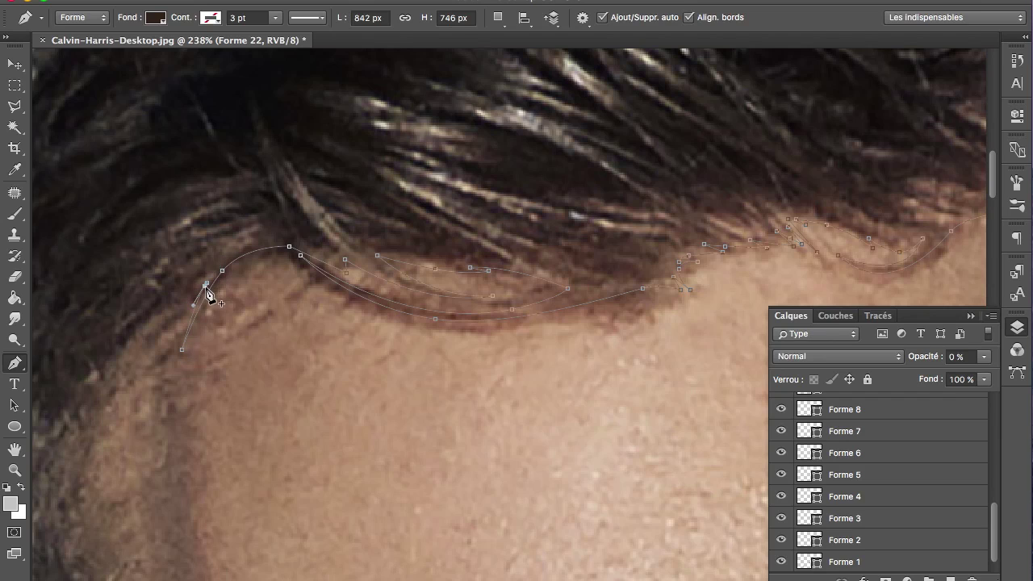
pyautogui.moveTo(137, 359); pyautogui.dragTo(94, 443)
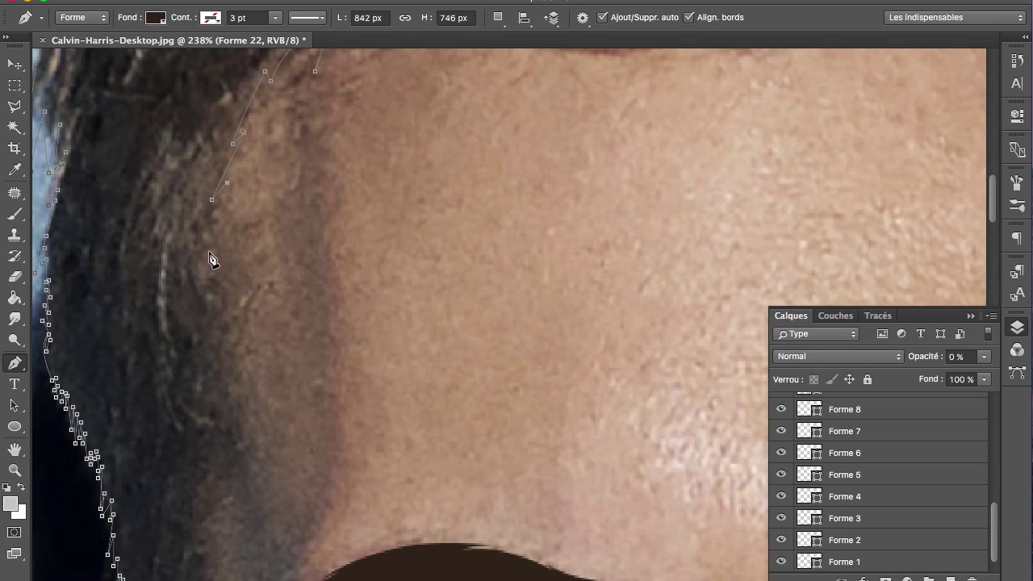
# Trace the hair edge down the side of the face with a series of anchor points
pyautogui.moveTo(206, 250); pyautogui.dragTo(222, 217)
pyautogui.moveTo(209, 272); pyautogui.dragTo(223, 242)
pyautogui.moveTo(217, 295); pyautogui.dragTo(229, 275)
pyautogui.moveTo(214, 338); pyautogui.dragTo(228, 313)
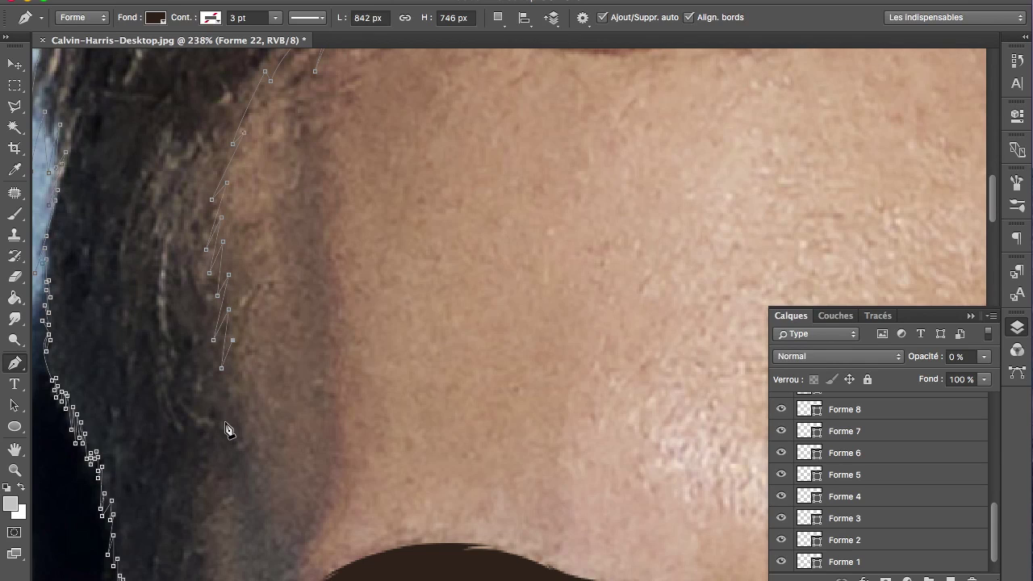
pyautogui.click(236, 408)
pyautogui.click(224, 422)
pyautogui.click(237, 436)
pyautogui.click(225, 444)
pyautogui.click(221, 478)
pyautogui.click(204, 499)
pyautogui.click(212, 512)
pyautogui.click(198, 530)
pyautogui.click(206, 539)
pyautogui.click(198, 561)
pyautogui.click(204, 569)
pyautogui.click(214, 549)
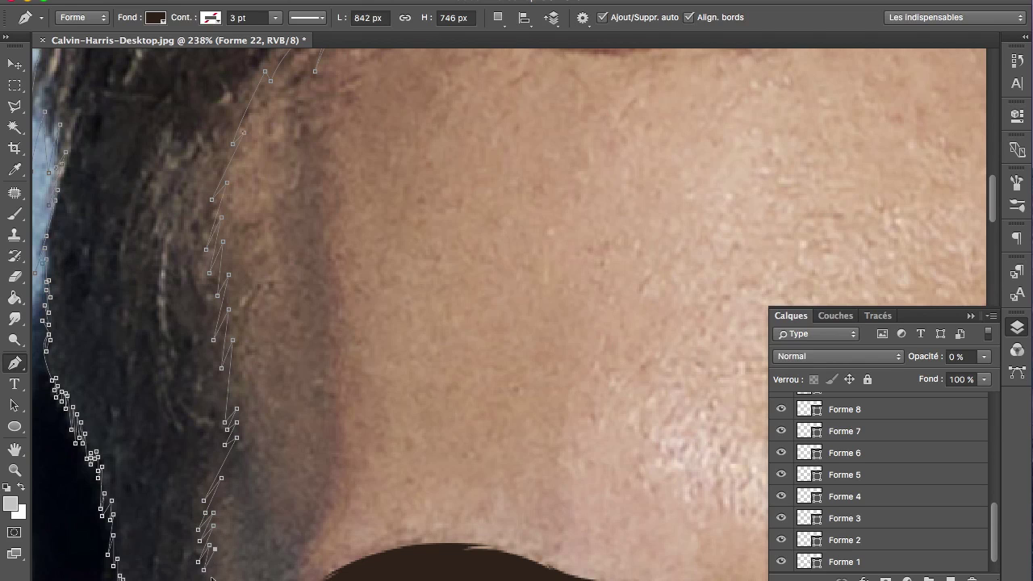
# Extend the hair outline down beside the eye toward the ear
pyautogui.moveTo(215, 567); pyautogui.dragTo(254, 293)
pyautogui.moveTo(257, 352); pyautogui.dragTo(256, 387)
pyautogui.click(249, 433)
pyautogui.moveTo(244, 479)
pyautogui.mouseDown()
pyautogui.moveTo(245, 497)
pyautogui.moveTo(256, 268)
pyautogui.mouseUp()
pyautogui.click(274, 331)
pyautogui.moveTo(273, 395); pyautogui.dragTo(275, 409)
# Trace up the ear's outer edge, curve around its top, and commit the hair shape
pyautogui.click(253, 386)
pyautogui.click(245, 349)
pyautogui.click(234, 281)
pyautogui.click(219, 213)
pyautogui.moveTo(214, 113); pyautogui.dragTo(211, 94)
pyautogui.press('Return')
# Set the hair layer's opacity to 100%
pyautogui.click(957, 356)
pyautogui.write('100')
pyautogui.press('Return')
# Zoom out and hide the Arrière-plan background photo to check the line art
pyautogui.scroll(-2, 436, 377)
pyautogui.scroll(-1, 435, 377)
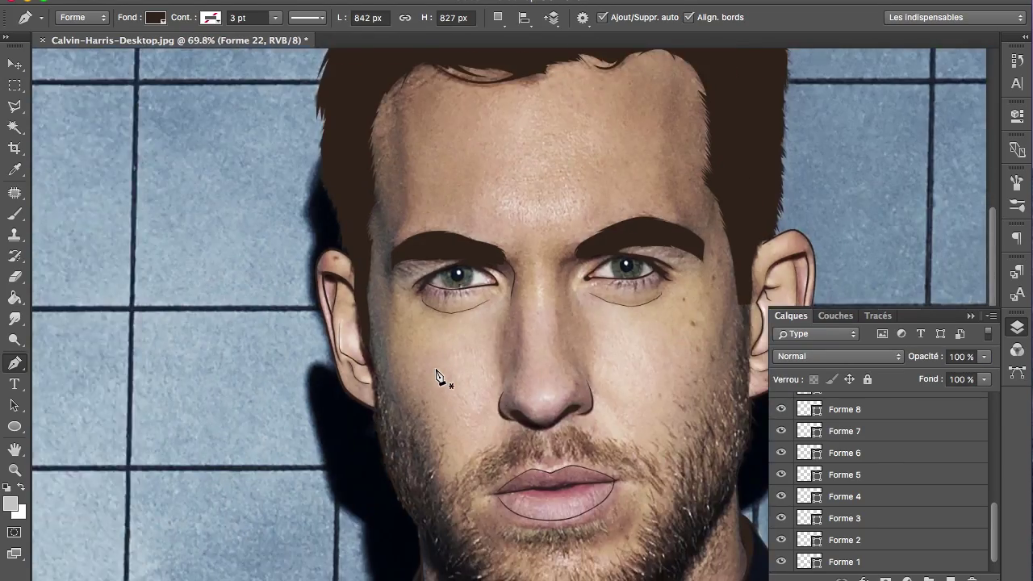
pyautogui.scroll(-1, 436, 376)
pyautogui.scroll(-2, 436, 376)
pyautogui.scroll(-1, 830, 525)
pyautogui.click(780, 561)
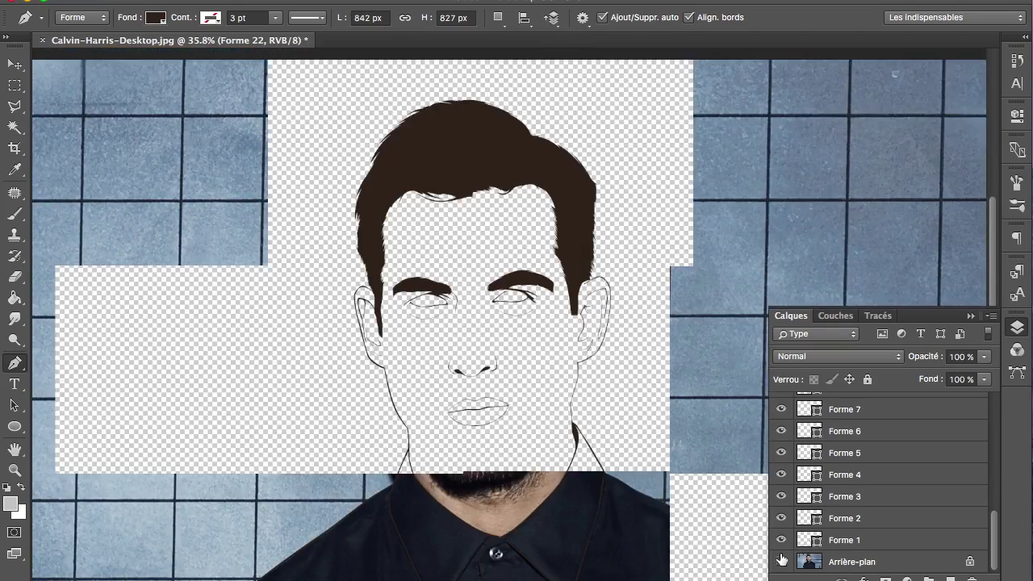
pyautogui.scroll(-1, 691, 555)
pyautogui.scroll(-1, 691, 555)
pyautogui.scroll(-1, 692, 555)
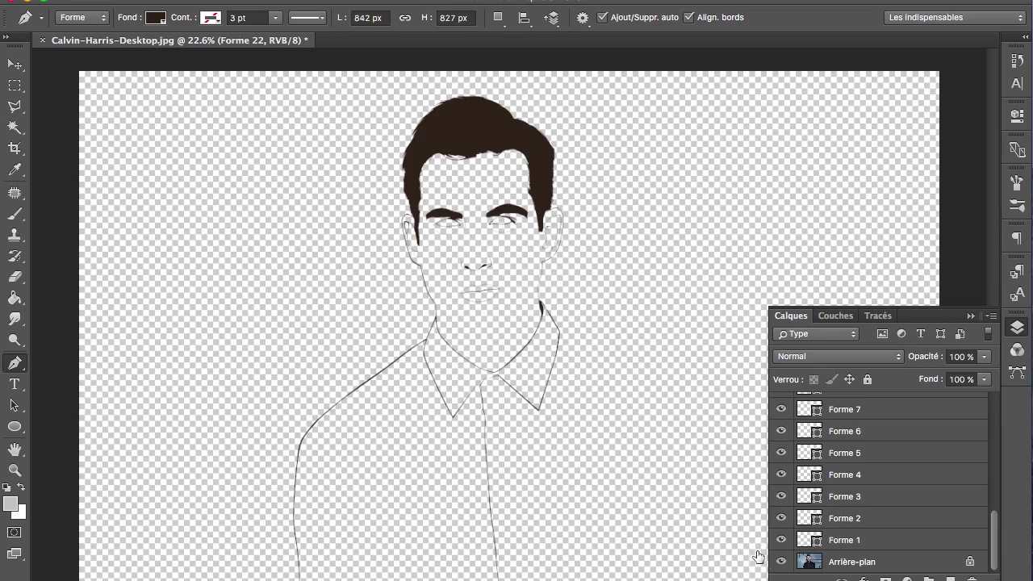
pyautogui.scroll(2, 562, 279)
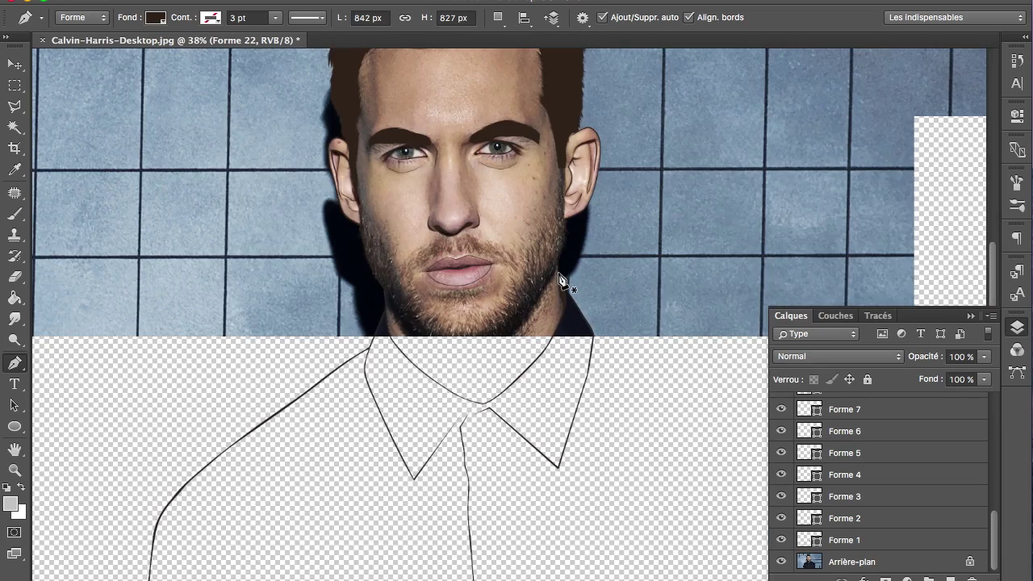
pyautogui.scroll(3, 562, 279)
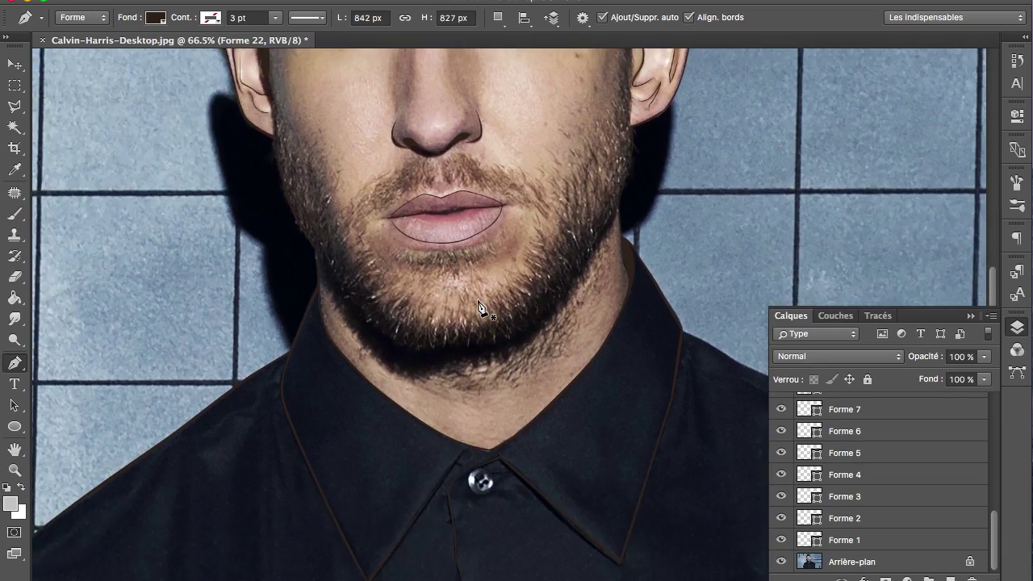
pyautogui.scroll(3, 479, 307)
# Draw Forme 23, a thin zigzag crease line on the neck below the beard
pyautogui.click(129, 272)
pyautogui.click(230, 354)
pyautogui.click(309, 376)
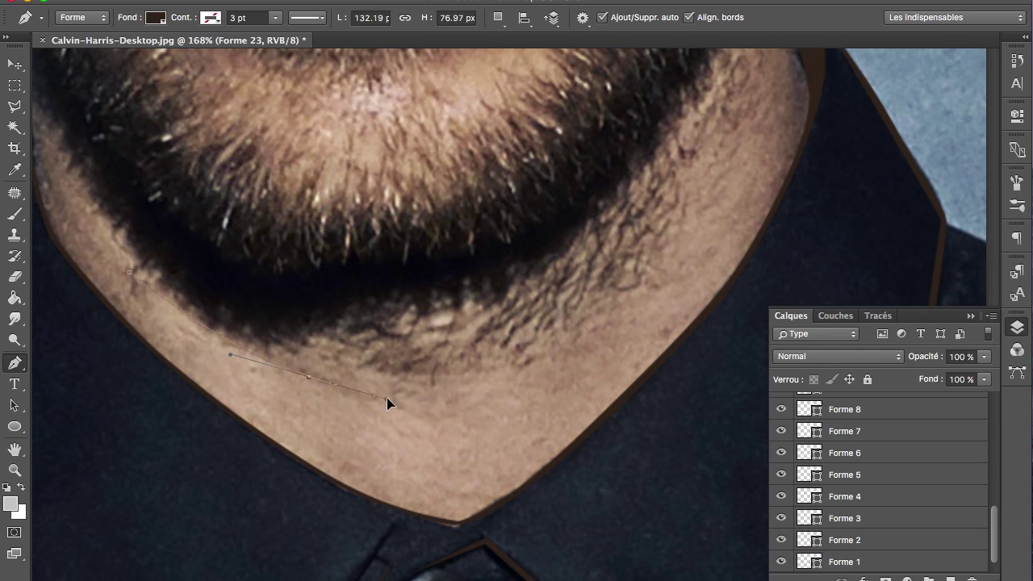
pyautogui.click(393, 390)
pyautogui.click(496, 369)
pyautogui.scroll(1, 413, 384)
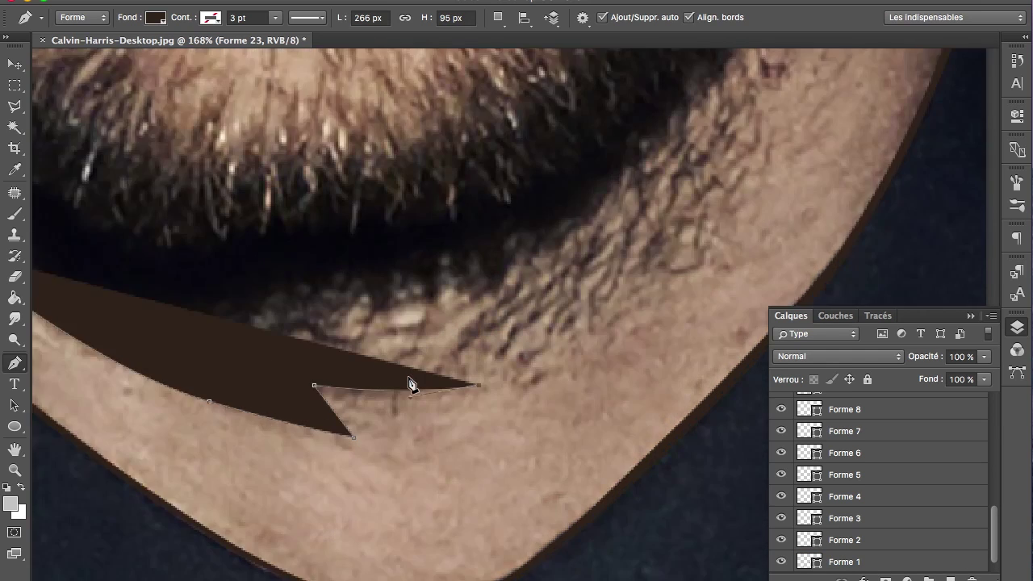
pyautogui.scroll(2, 409, 384)
pyautogui.moveTo(213, 432); pyautogui.dragTo(216, 433)
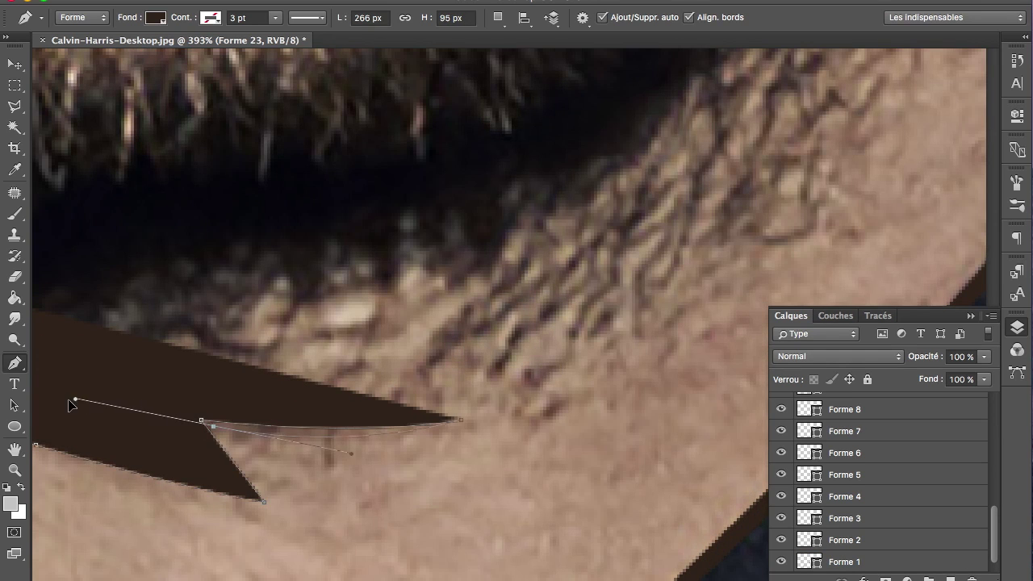
pyautogui.click(274, 506)
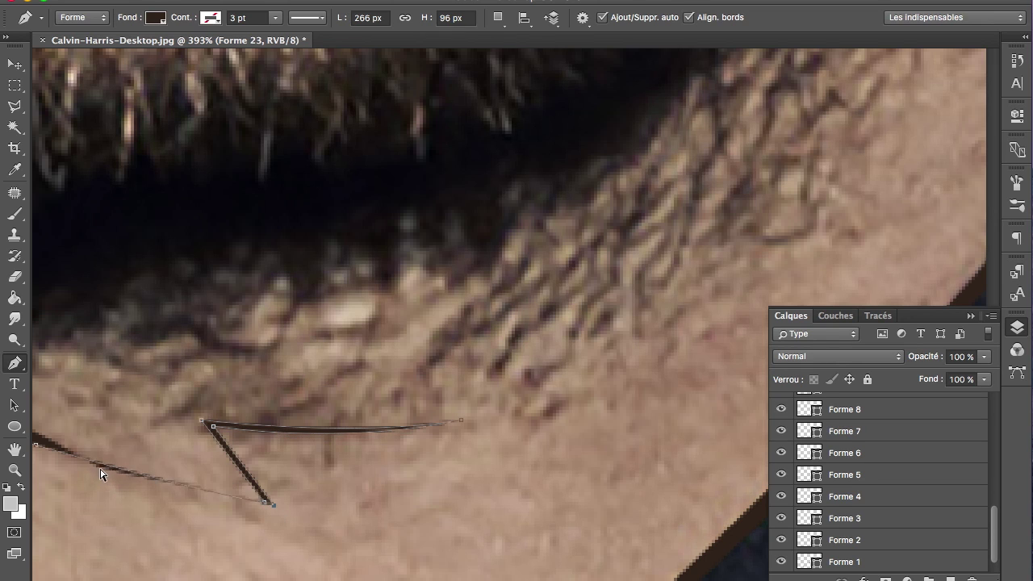
pyautogui.click(275, 508)
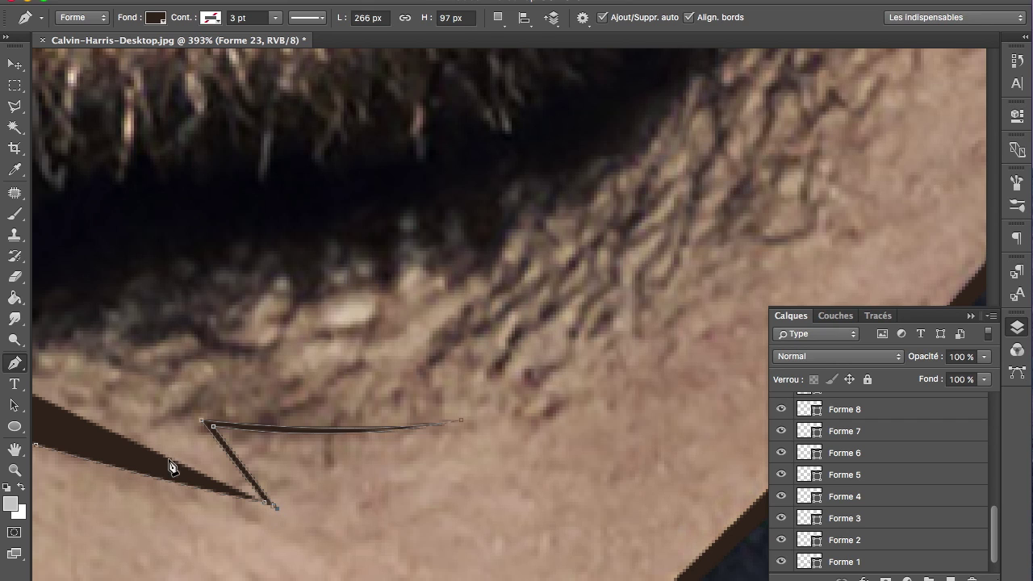
pyautogui.hscroll(-5, 154, 486)
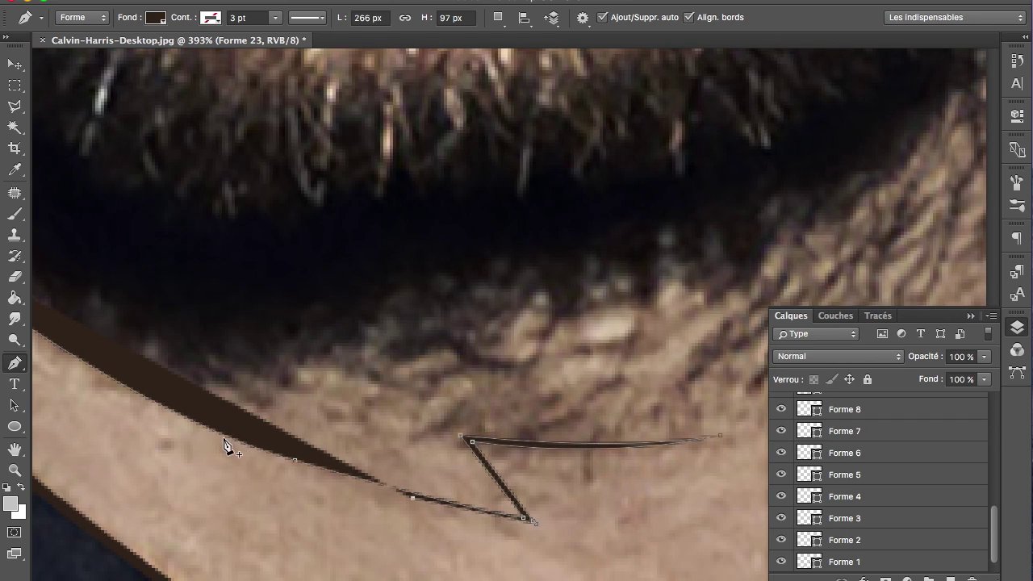
pyautogui.click(127, 402)
# Draw Forme 24, a short curved sliver crease beneath the beard
pyautogui.scroll(3, 127, 402)
pyautogui.rightClick(98, 372)
pyautogui.press('Escape')
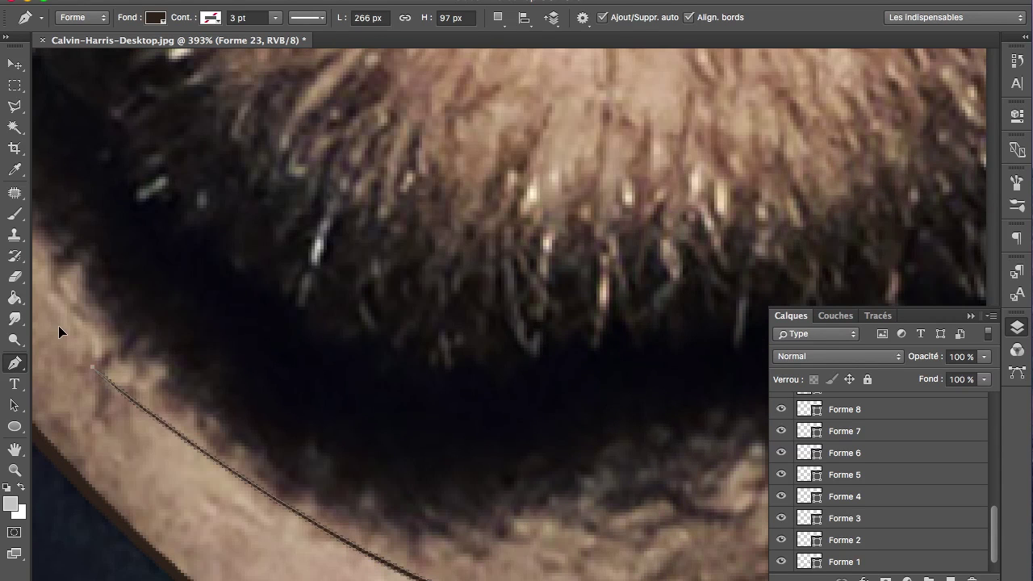
pyautogui.scroll(-5, 296, 461)
pyautogui.scroll(5, 376, 386)
pyautogui.click(93, 378)
pyautogui.moveTo(113, 419); pyautogui.dragTo(139, 442)
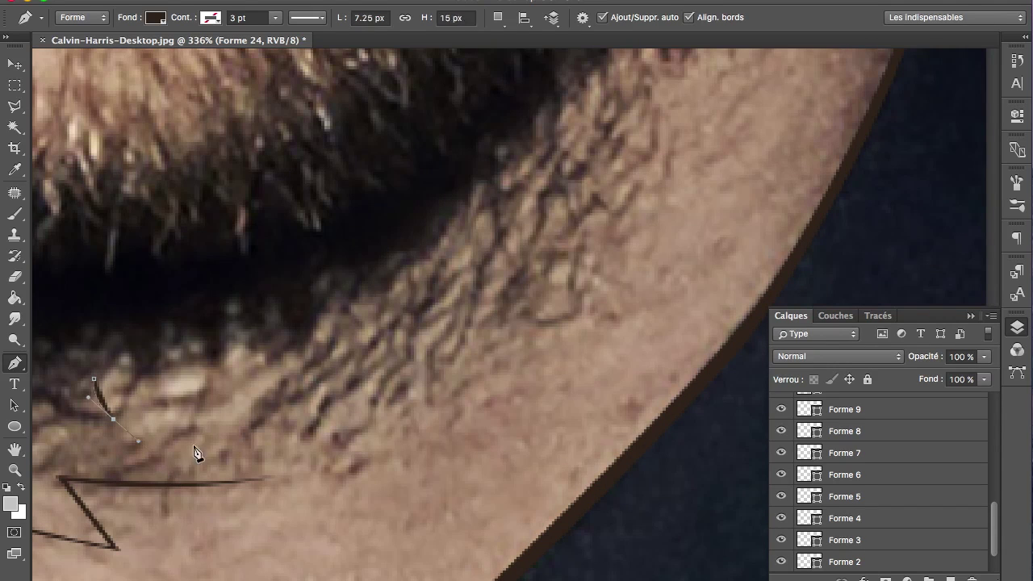
pyautogui.click(205, 430)
pyautogui.click(181, 474)
pyautogui.hscroll(-5, 158, 500)
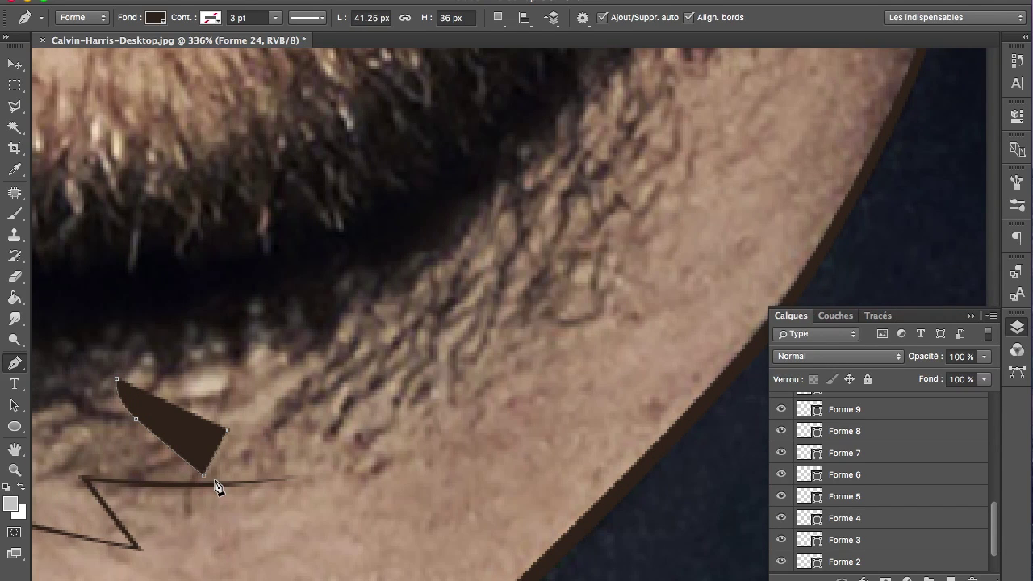
pyautogui.scroll(-2, 280, 430)
pyautogui.moveTo(278, 436); pyautogui.dragTo(231, 396)
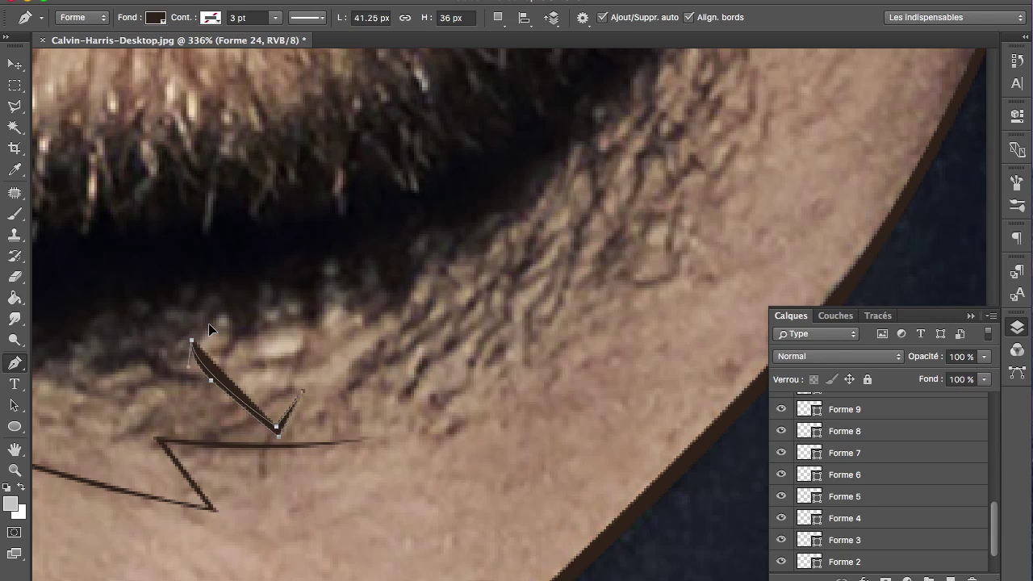
# Fit the whole image to the window with Adapter à l'écran
pyautogui.scroll(-3, 391, 451)
pyautogui.scroll(-5, 391, 452)
pyautogui.scroll(1, 410, 392)
pyautogui.scroll(3, 461, 450)
pyautogui.scroll(1, 459, 443)
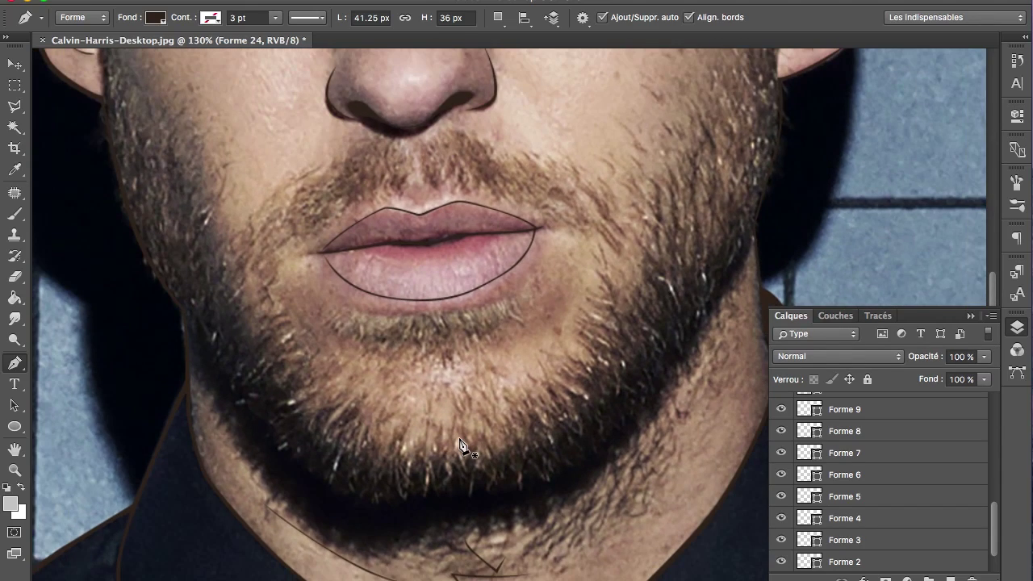
pyautogui.scroll(-1, 460, 445)
pyautogui.scroll(-1, 460, 448)
pyautogui.click(16, 470)
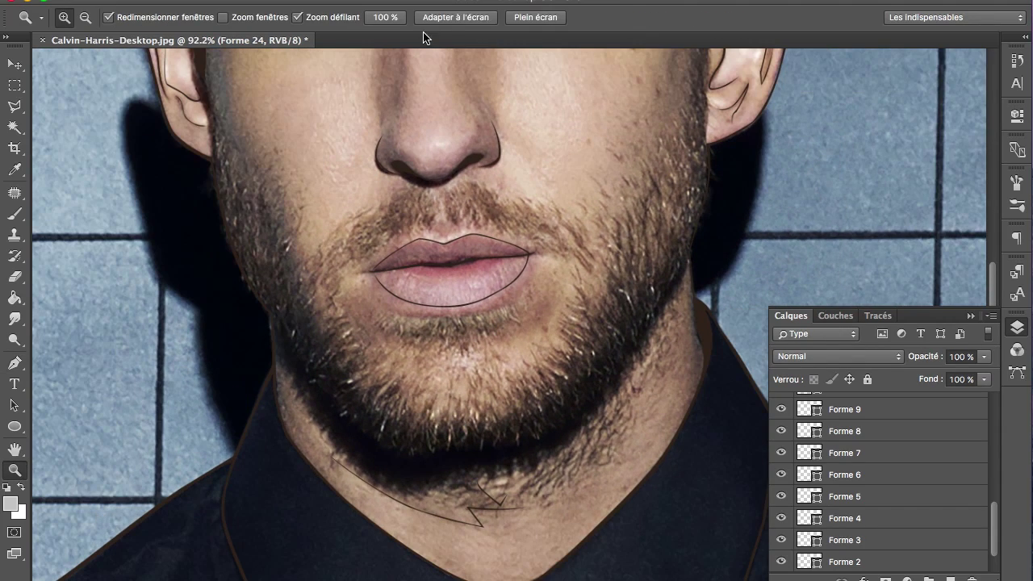
pyautogui.click(452, 17)
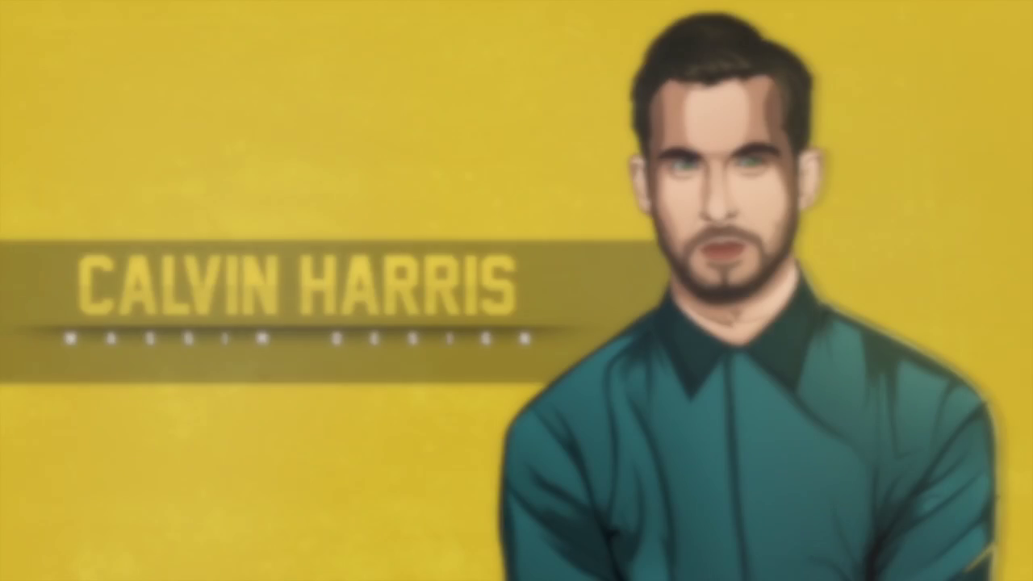